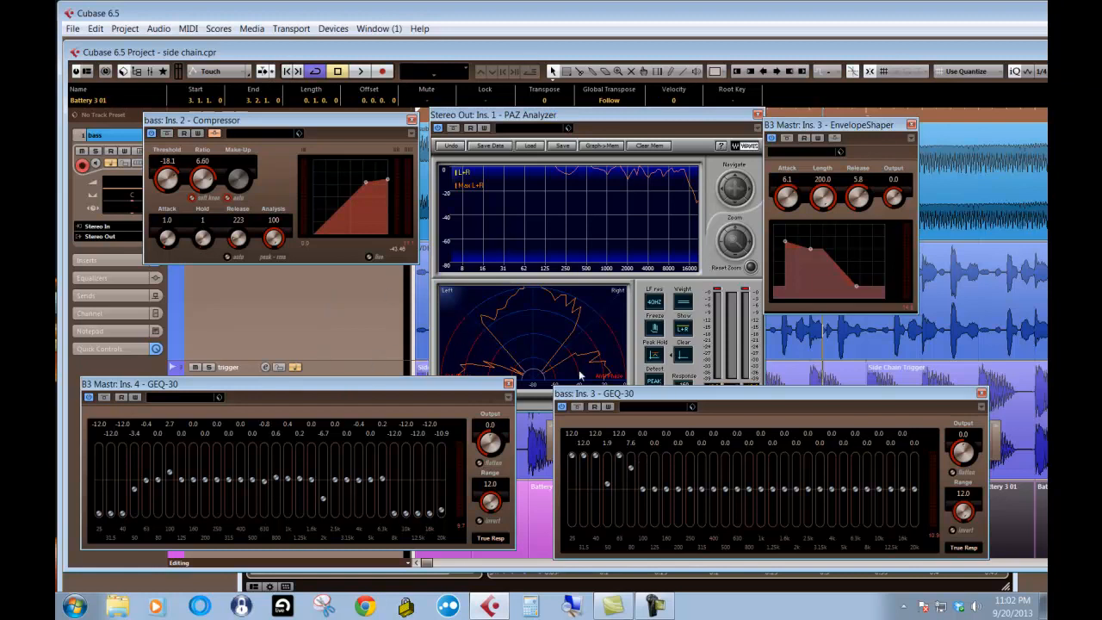
- Close the open plug-in windows and play the bass and trigger tracks soloed, clearing the solos before stopping playback
key("Down")
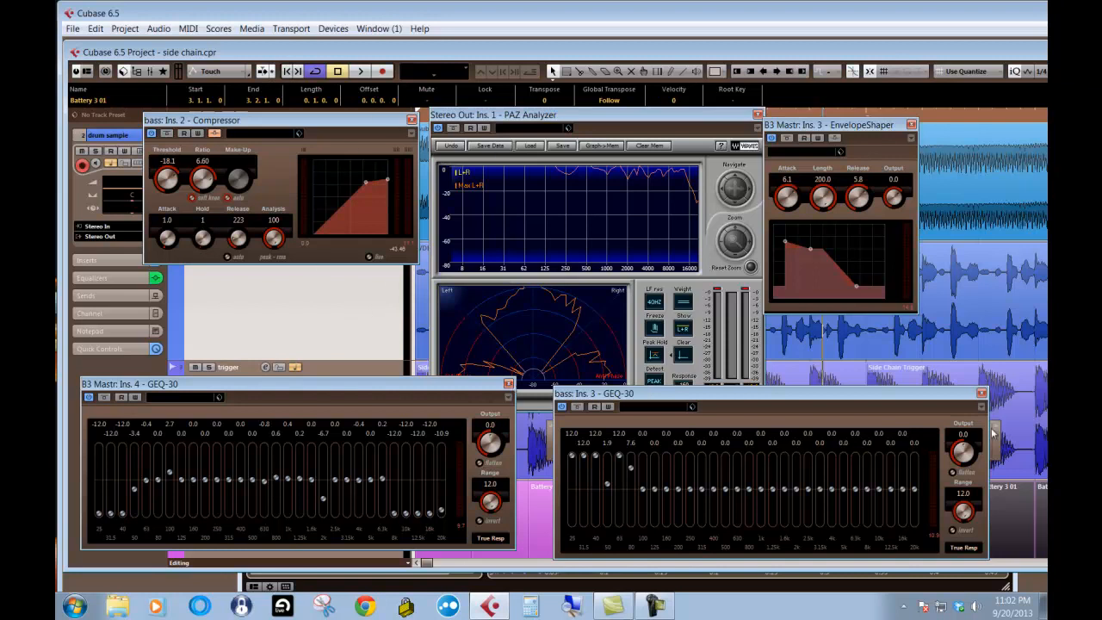
left_click(983, 394)
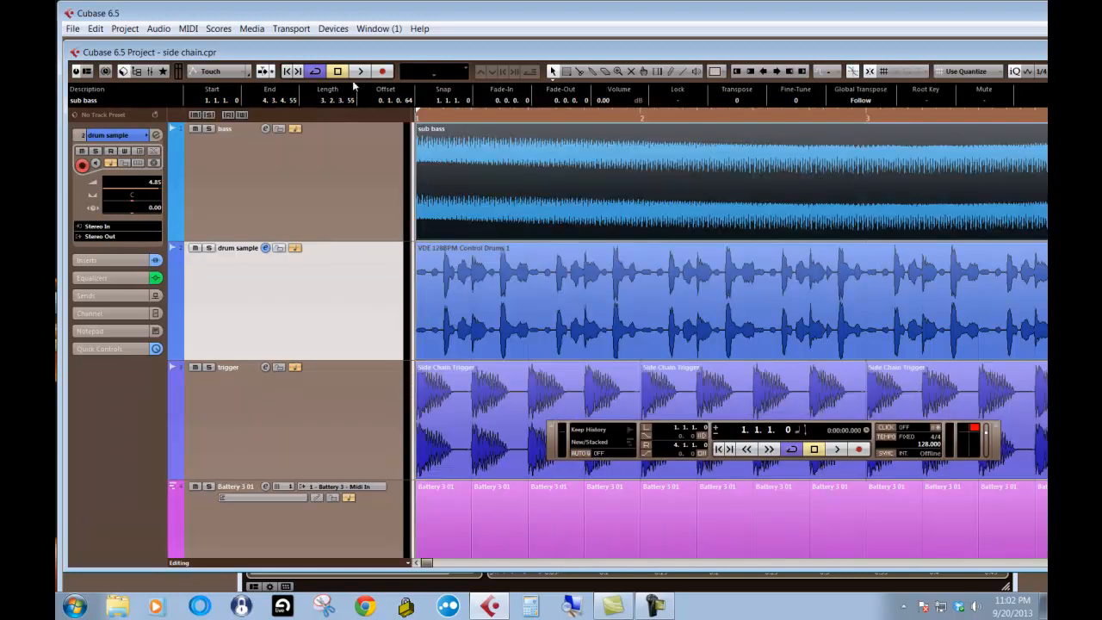
left_click(210, 129)
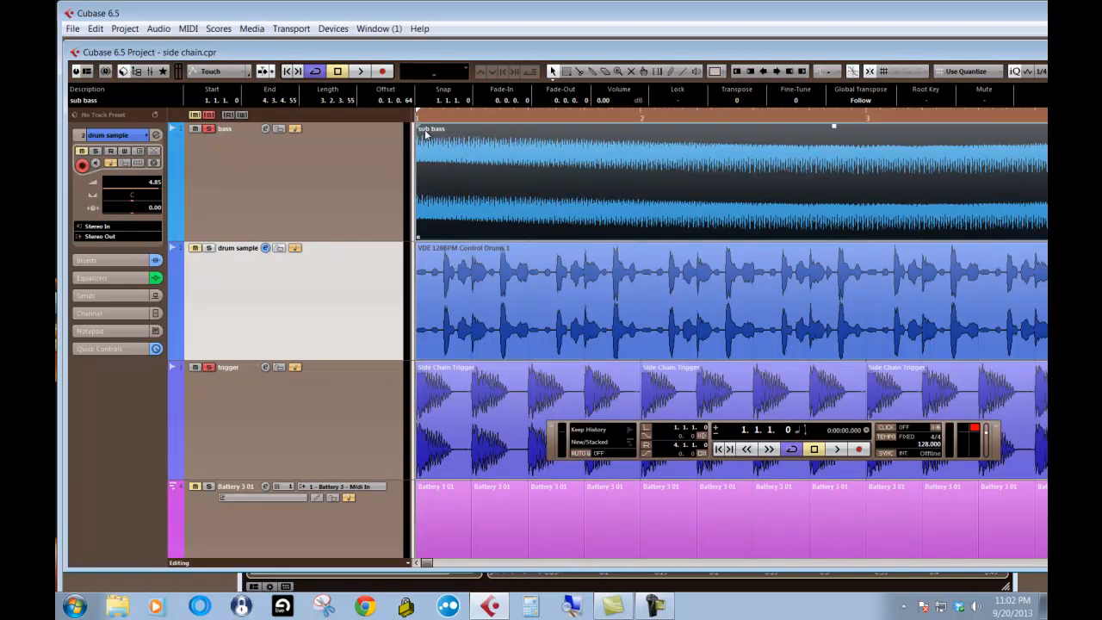
key("space")
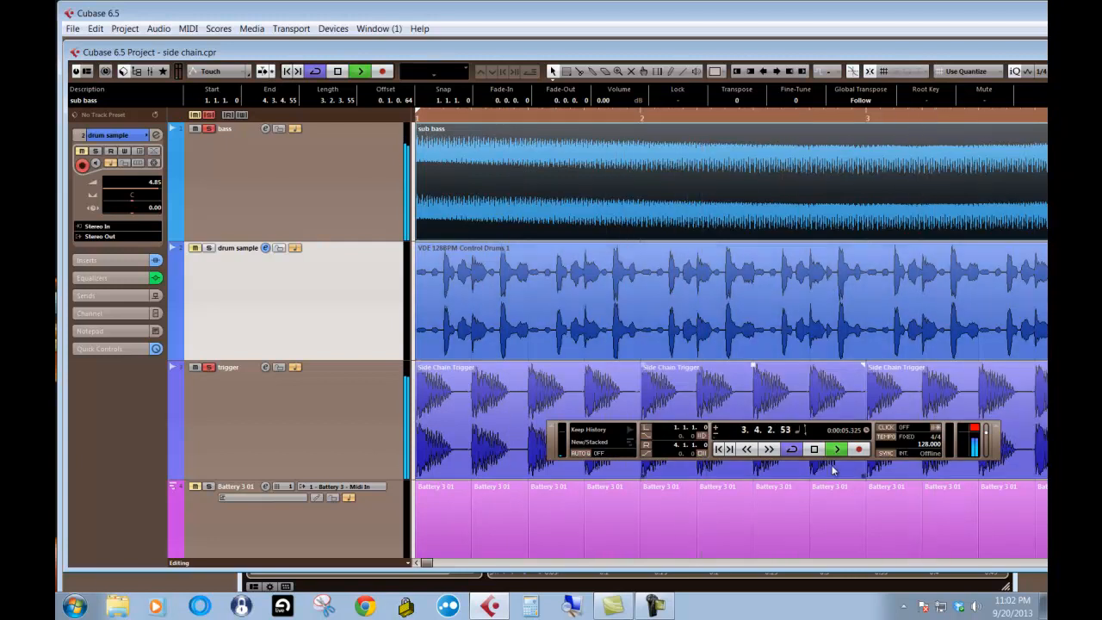
left_click(208, 115)
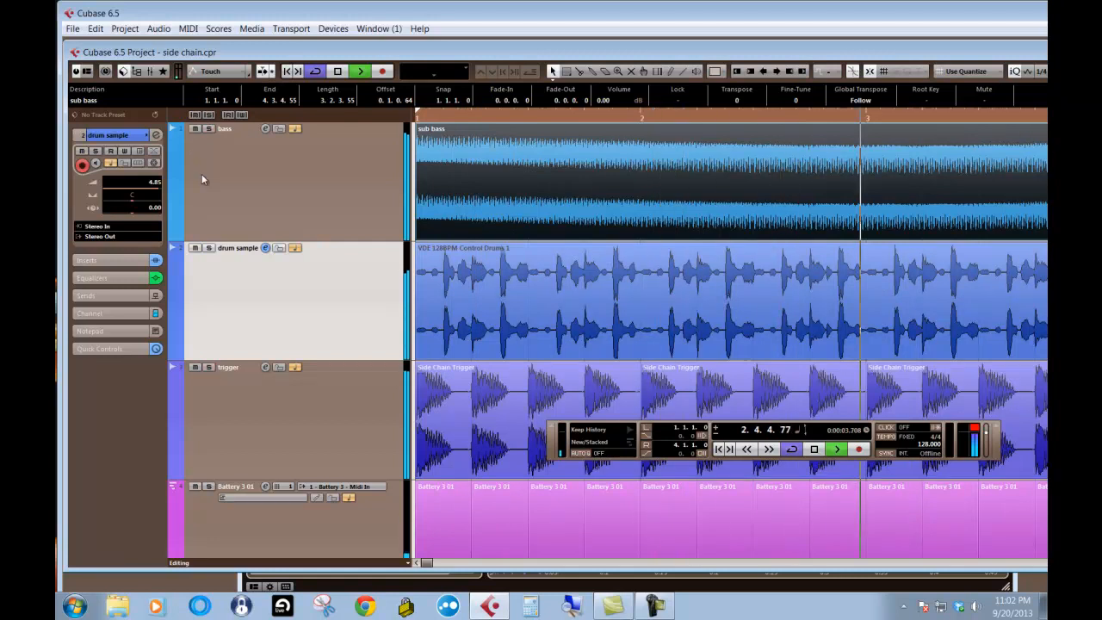
left_click(815, 449)
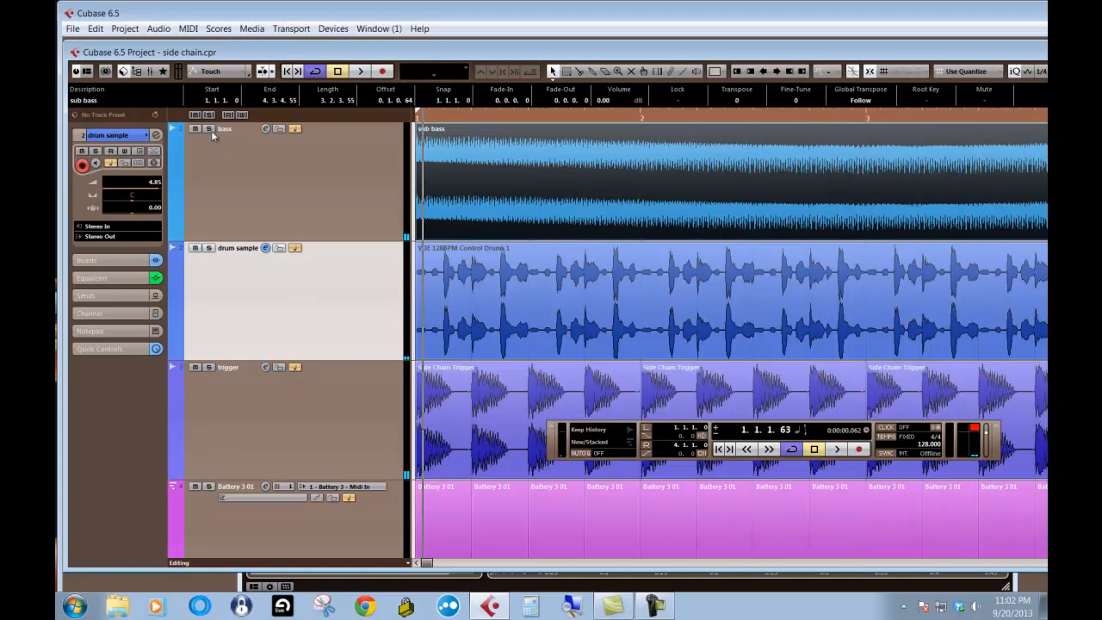
- Mute the trigger track and listen to the remaining tracks, stopping playback at the end
left_click(196, 368)
key("space")
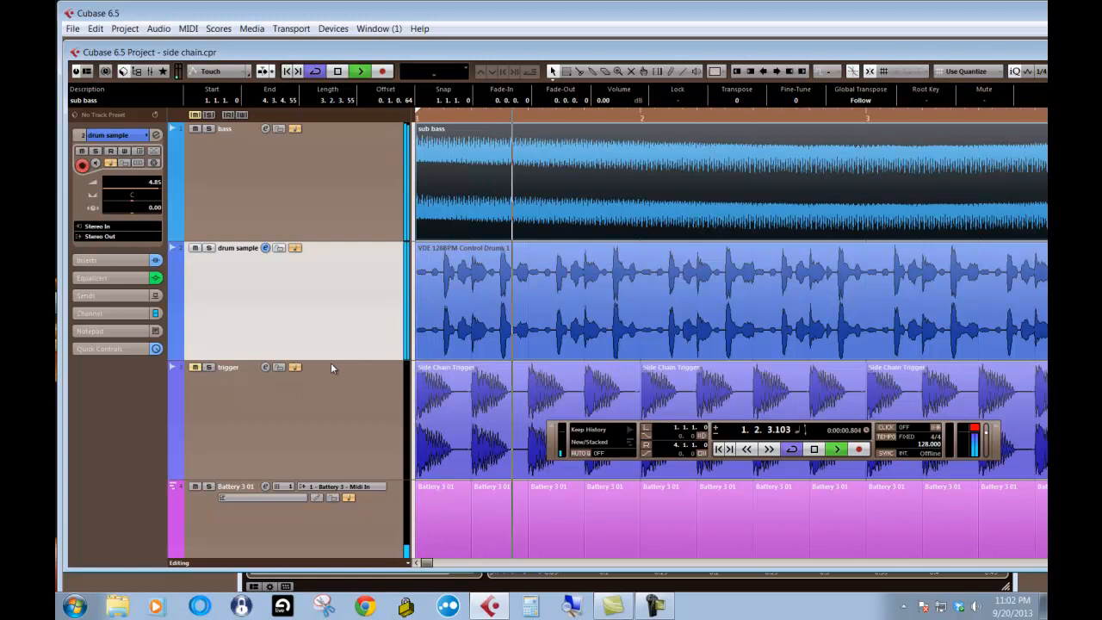
left_click(817, 451)
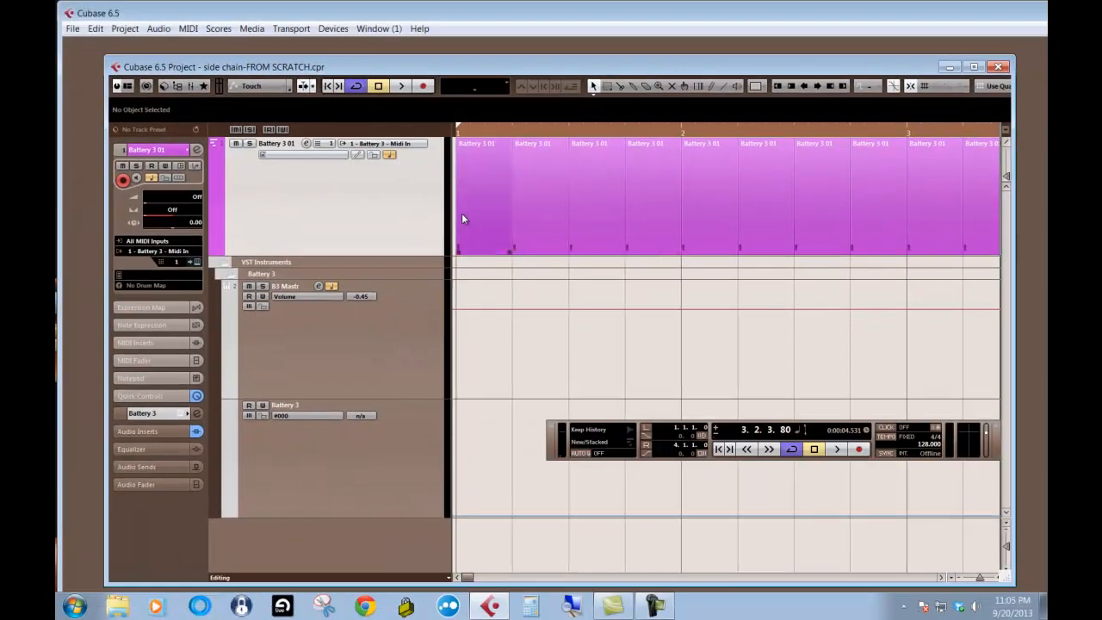
- Close the sub bass-01 sample editor and listen to the bass together with the Battery 3 kick pattern
key("space")
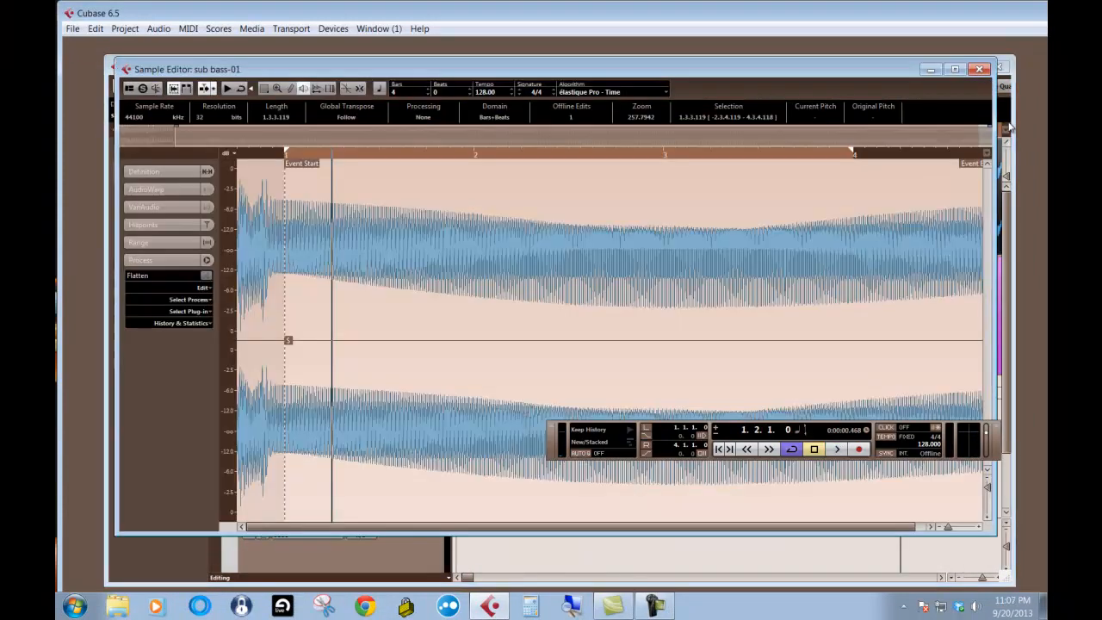
left_click(979, 69)
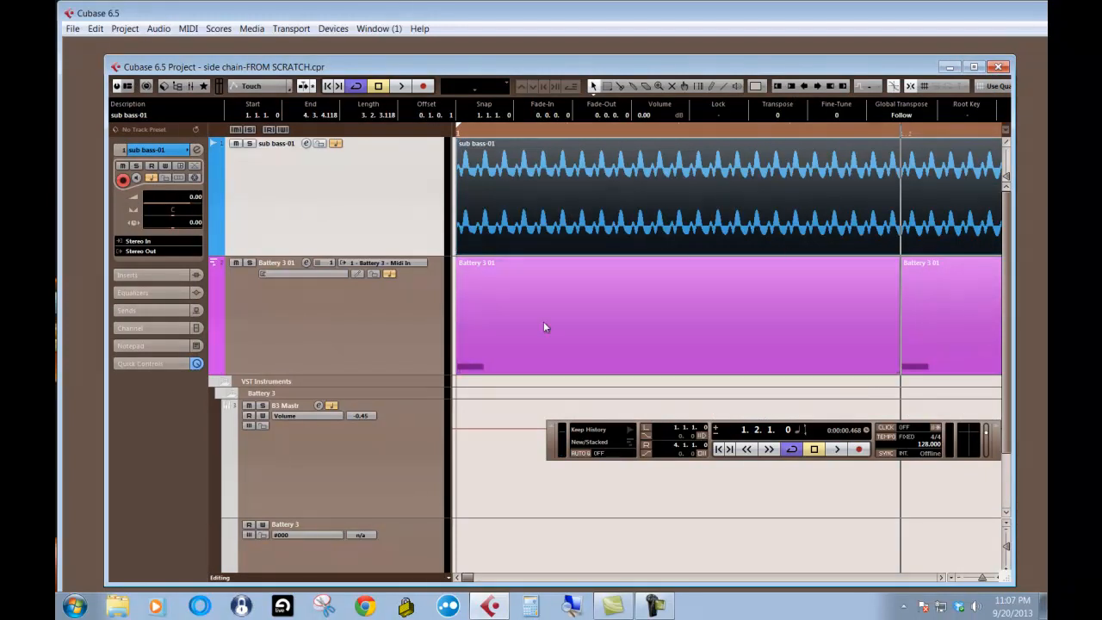
left_click_drag(496, 131, 484, 124)
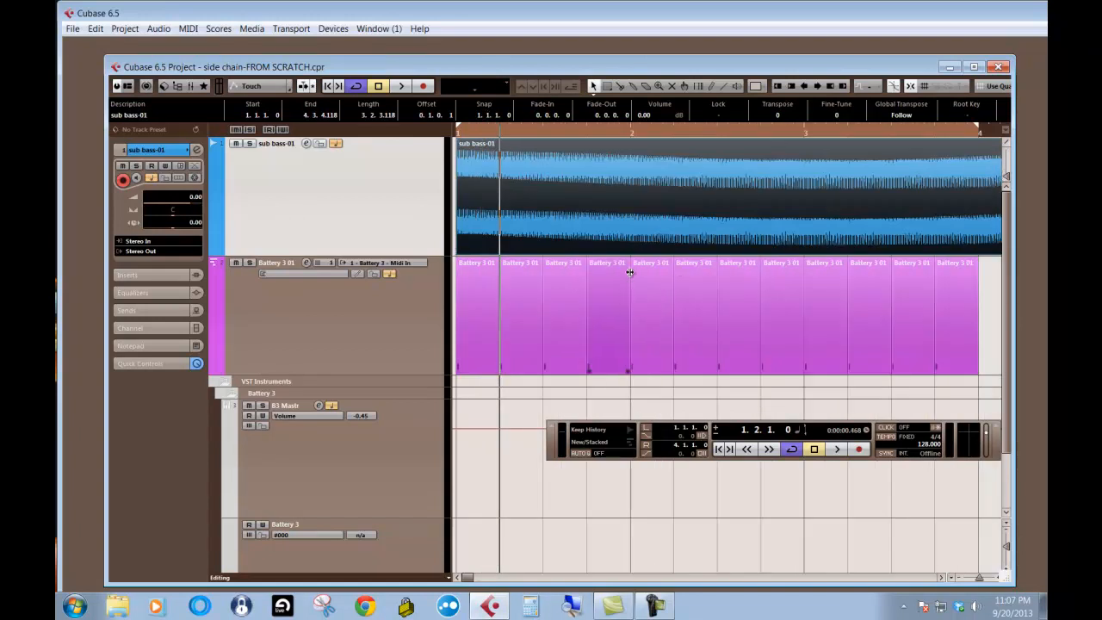
left_click(510, 441)
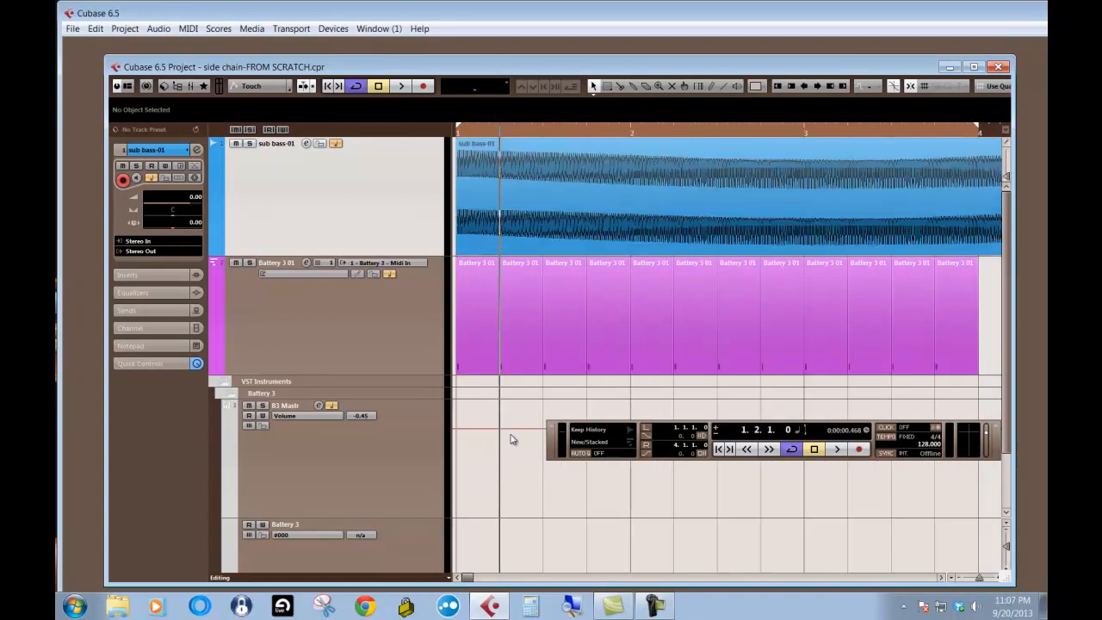
key("space")
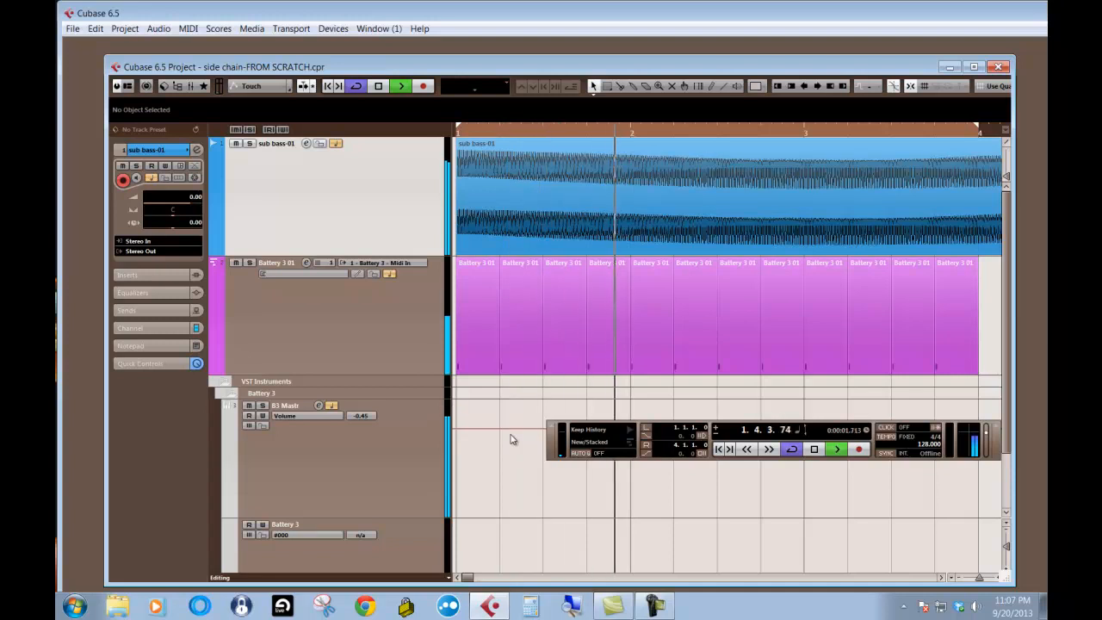
key("space")
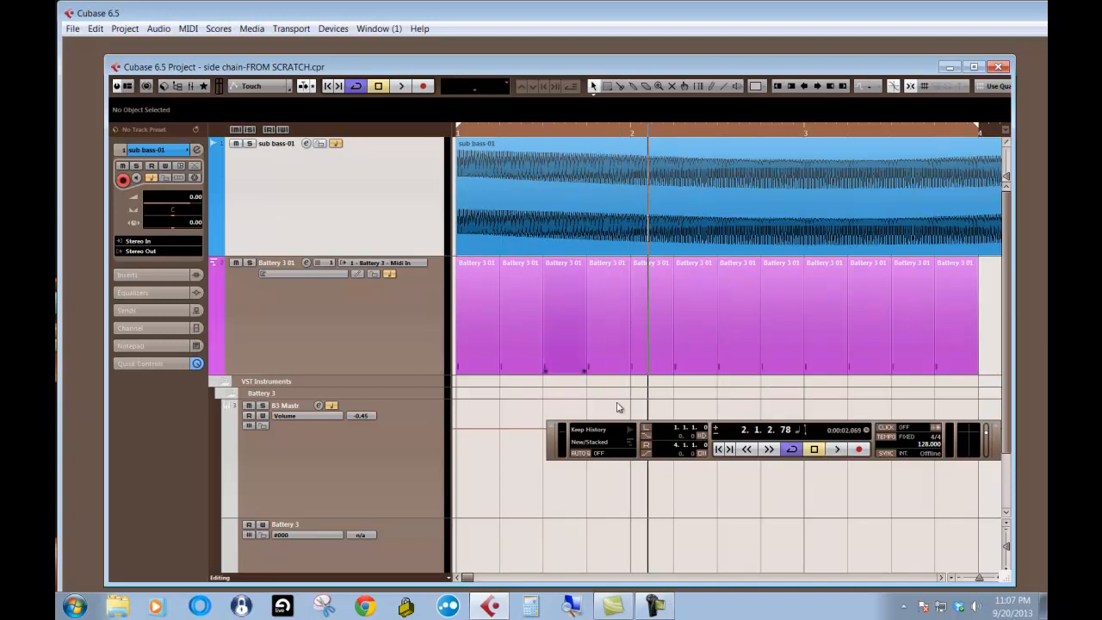
- Insert the Compressor from the Dynamics effects into insert slot 2 of the sub bass-01 track
left_click_drag(361, 67, 330, 63)
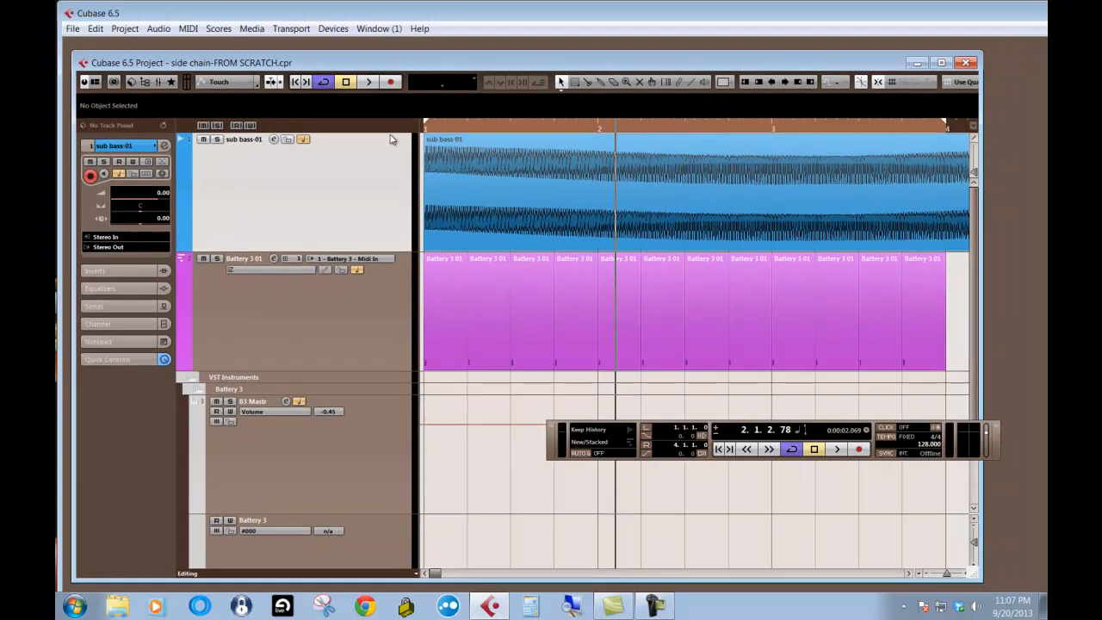
left_click(274, 138)
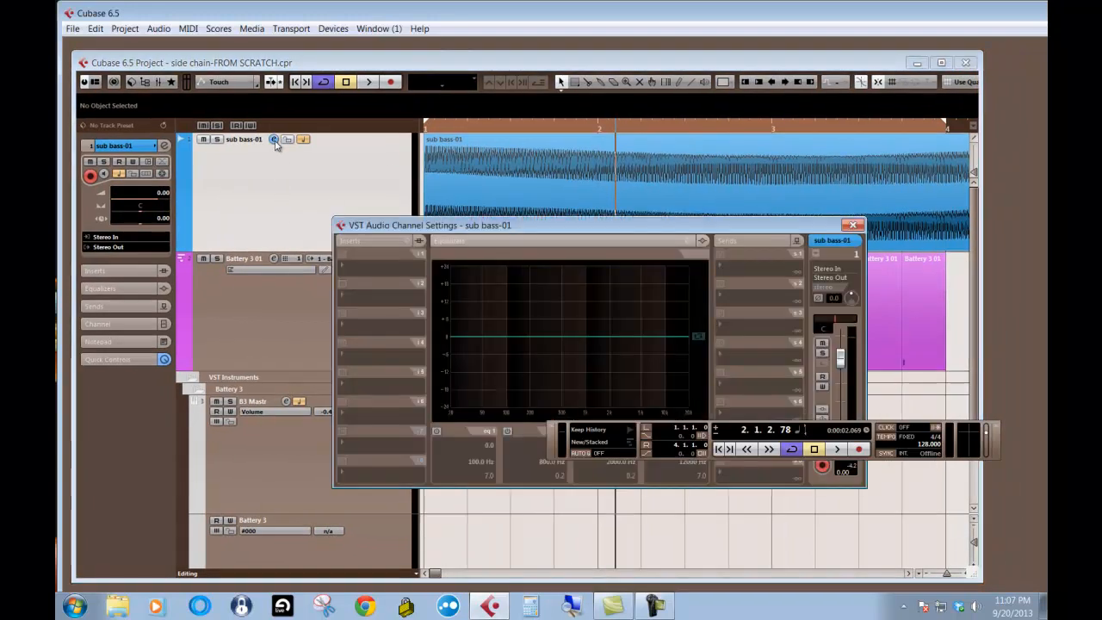
left_click(386, 293)
mouse_move(384, 213)
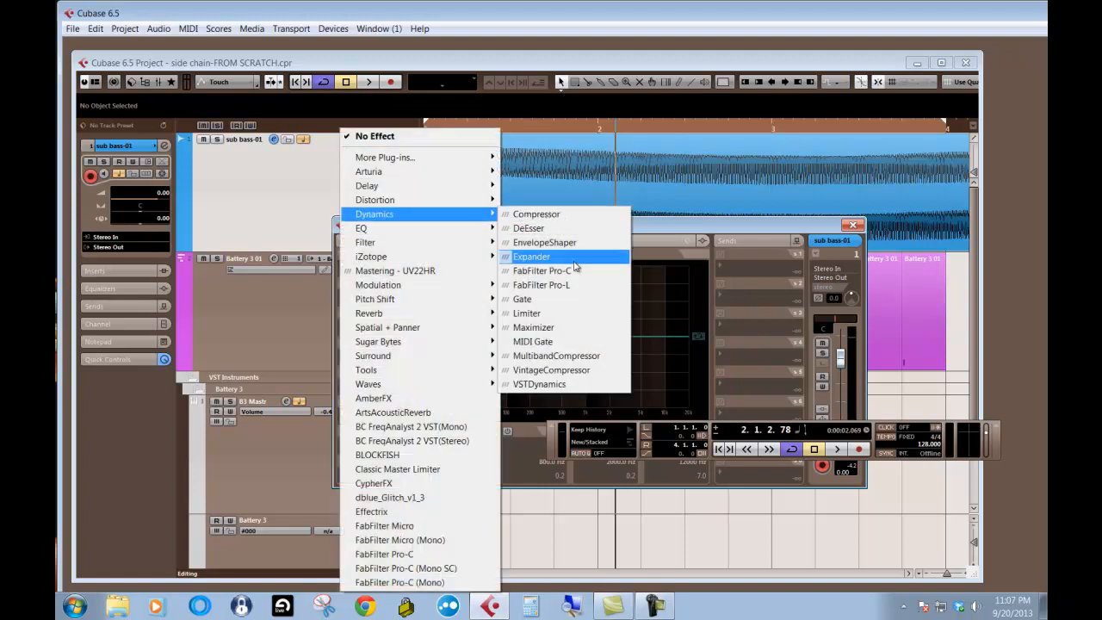
left_click(561, 215)
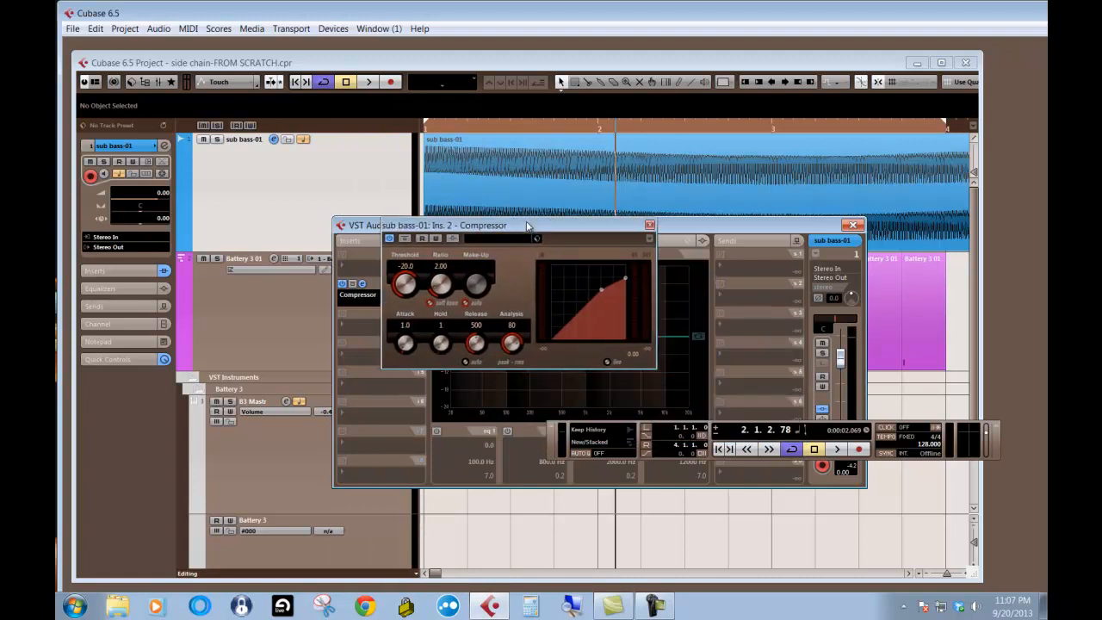
- Set the compressor to threshold -14.3 and ratio 8.00 with its side-chain activated, and close the plug-in window
left_click_drag(630, 284, 608, 289)
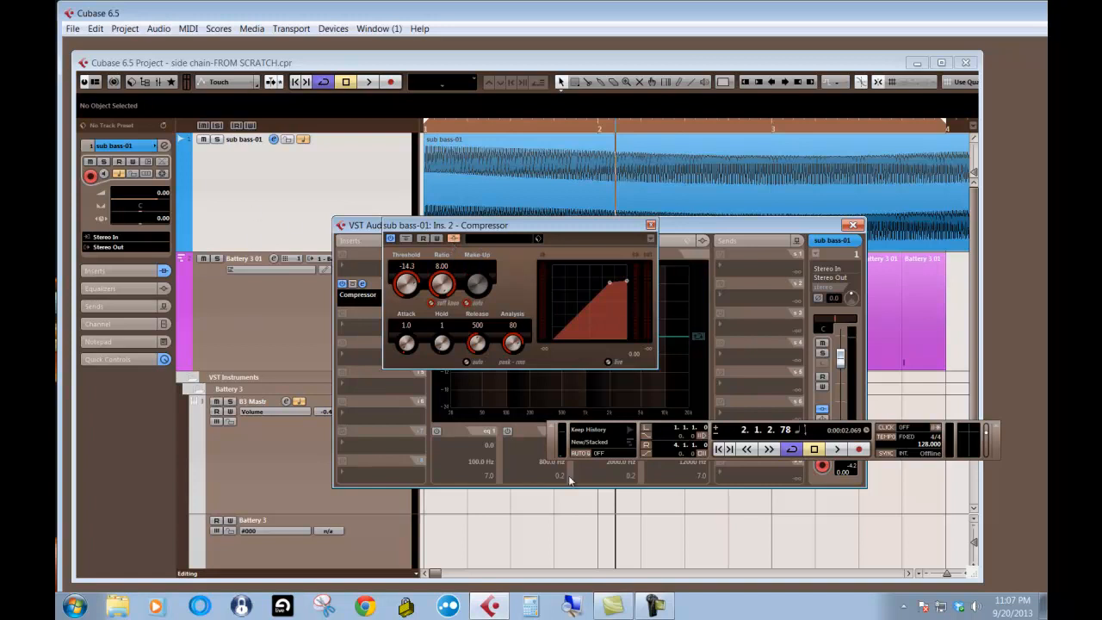
left_click(596, 537)
left_click(652, 225)
- Add one stereo audio track below the Battery 3 01 track and name it TRIGGER
scroll(369, 292, "down", 1)
scroll(372, 297, "up", 1)
right_click(365, 323)
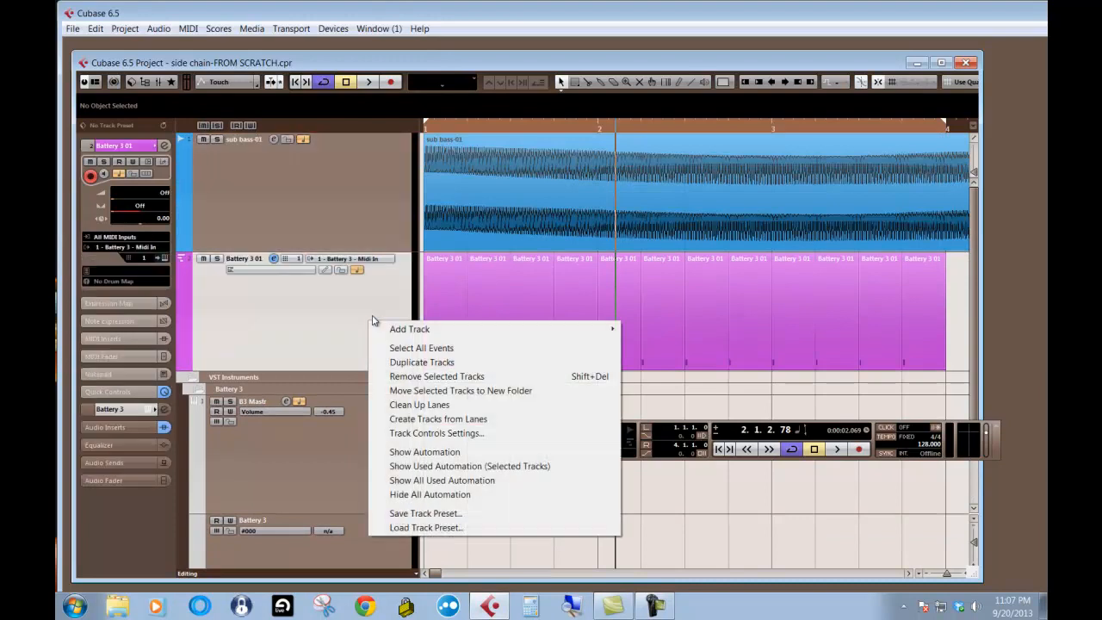
mouse_move(388, 328)
left_click(680, 329)
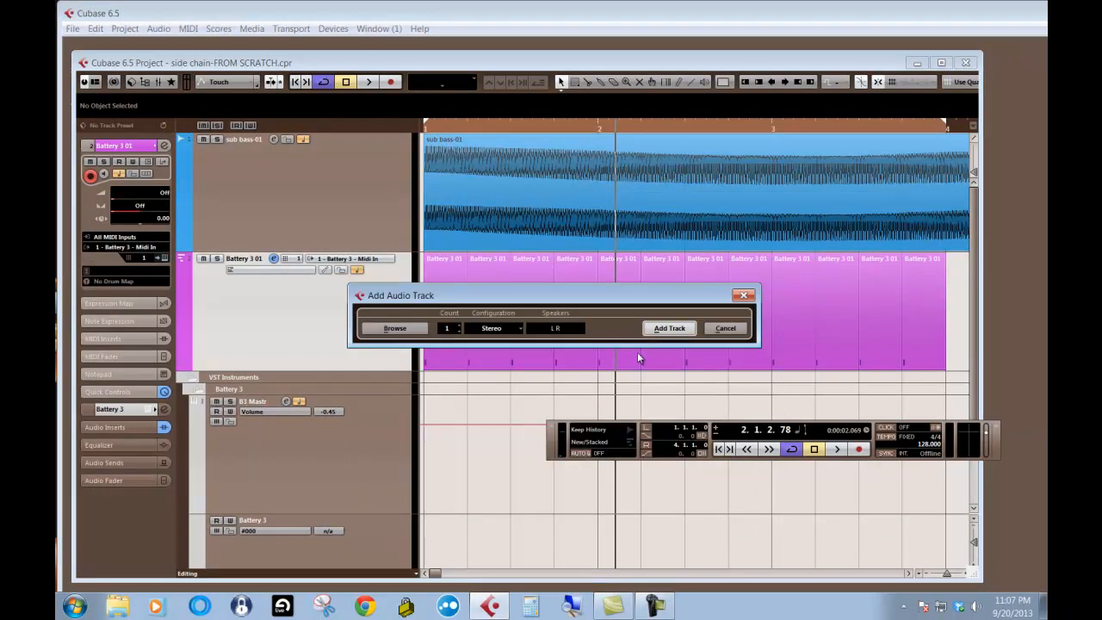
left_click(670, 328)
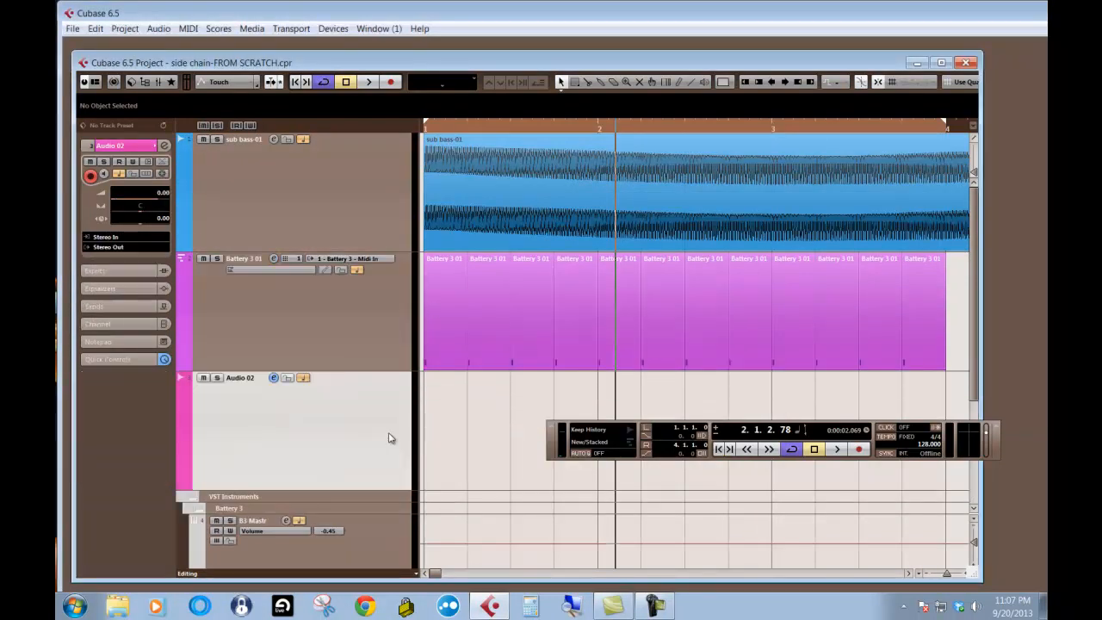
double_click(255, 379)
type("TRIGGER")
key("Return")
- Import the audio file Kick 7-31 from the 001--Essentials\Kicks folder onto the TRIGGER track at the project start
key("Home")
left_click(73, 29)
mouse_move(138, 245)
left_click(346, 249)
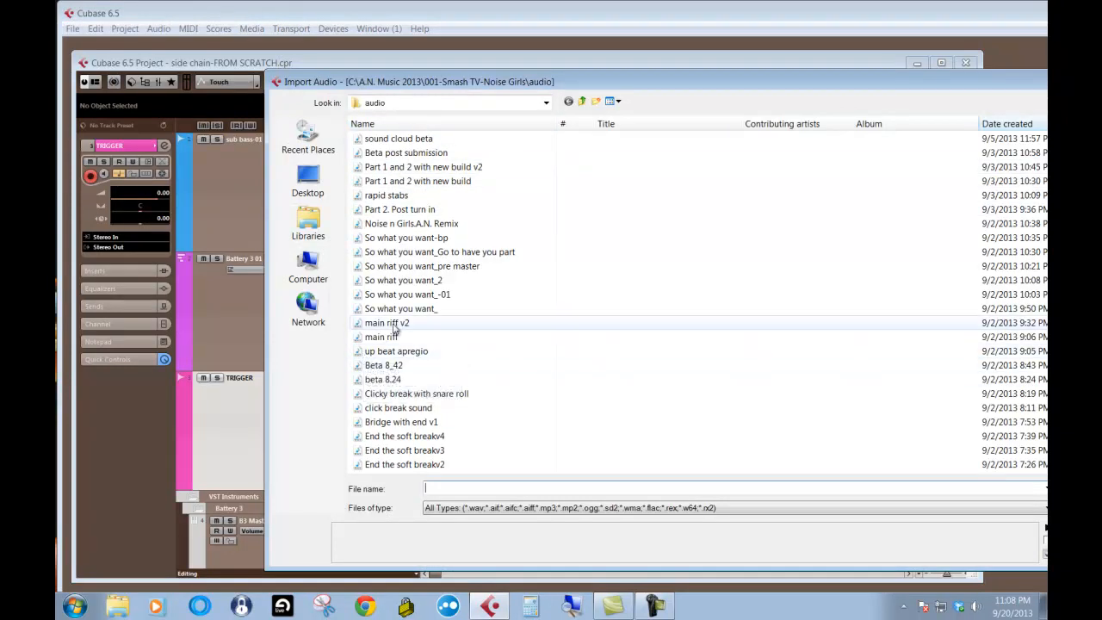
left_click(583, 103)
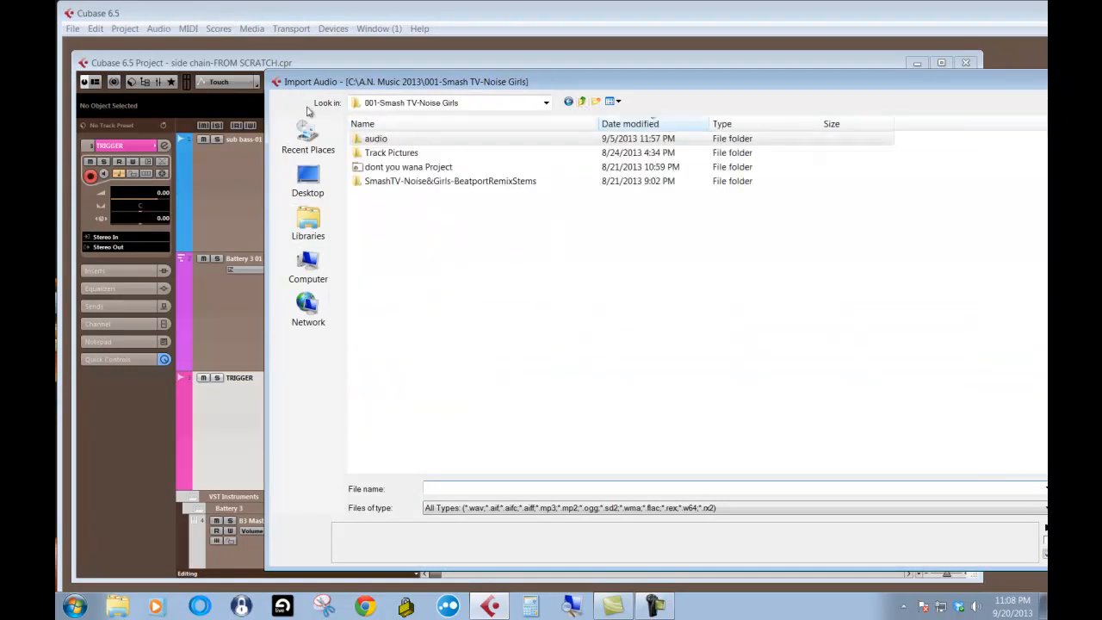
left_click(583, 102)
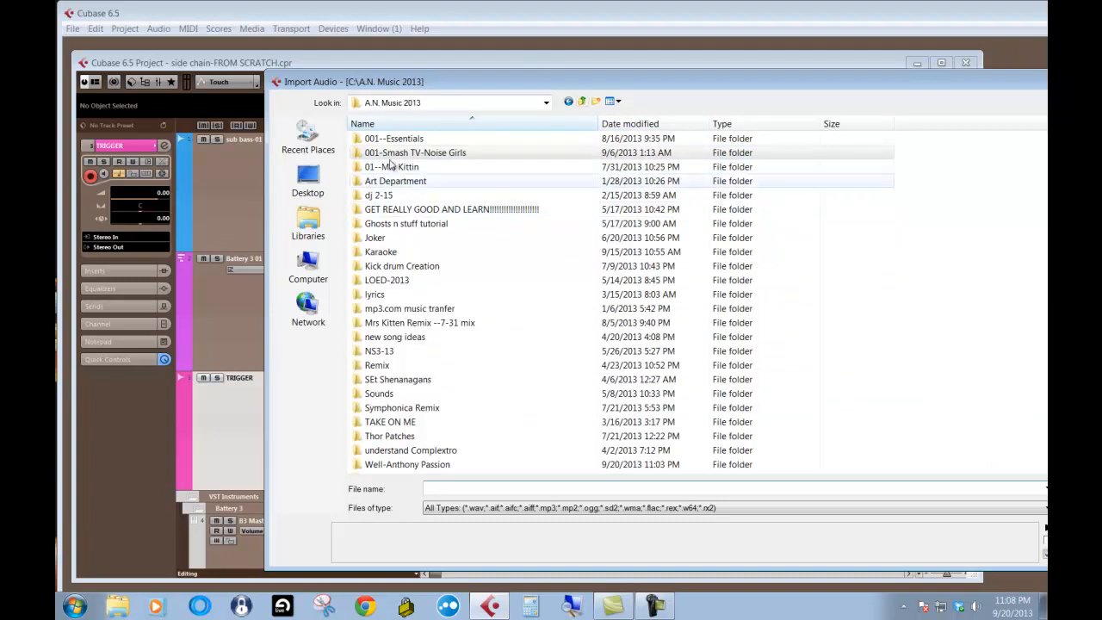
double_click(419, 140)
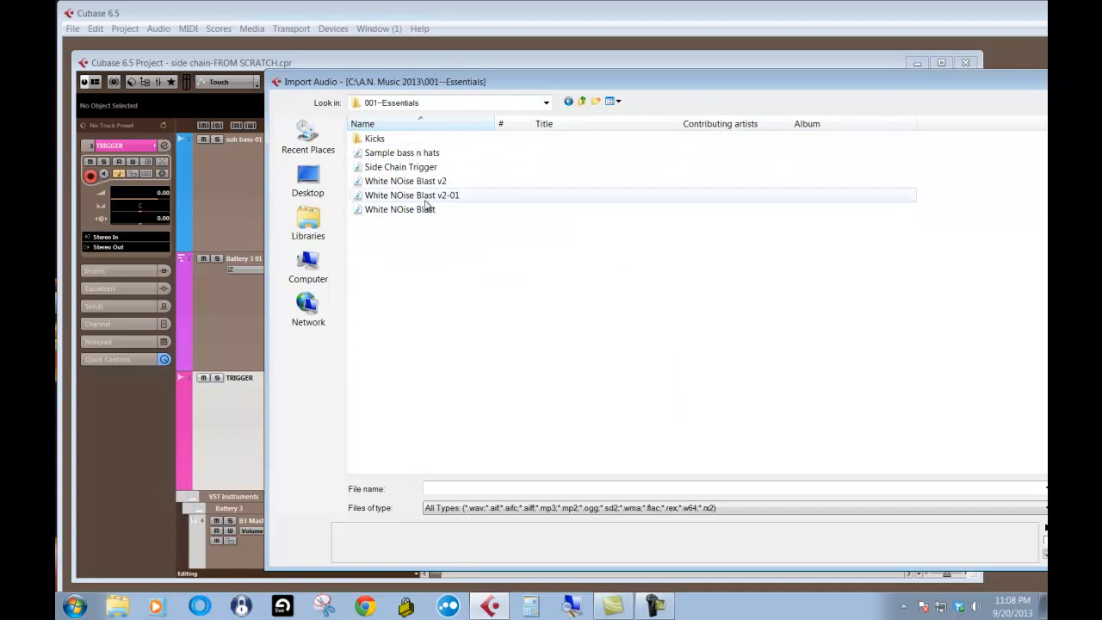
double_click(362, 138)
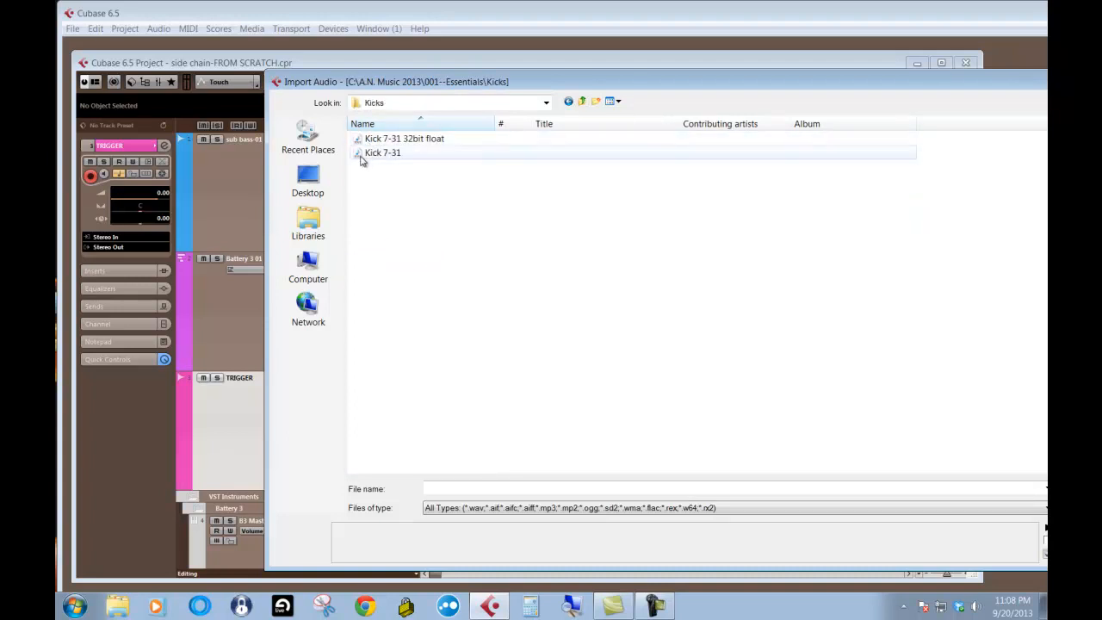
double_click(360, 157)
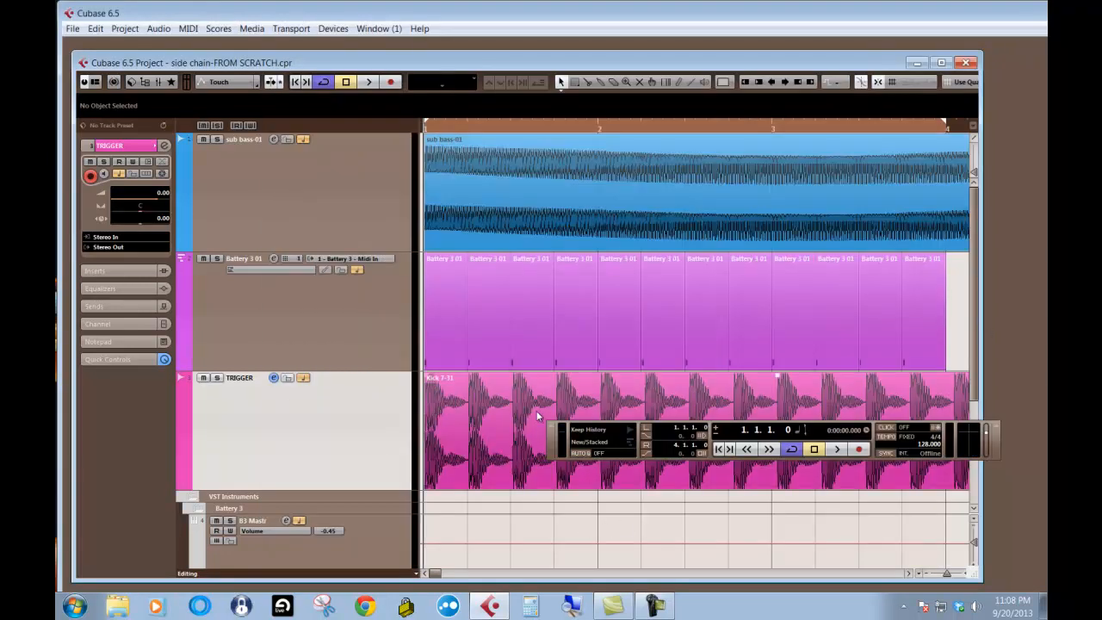
- Turn on Musical Mode for the Kick 7-31 clip in its sample editor so it follows the project tempo
left_click_drag(992, 452, 682, 427)
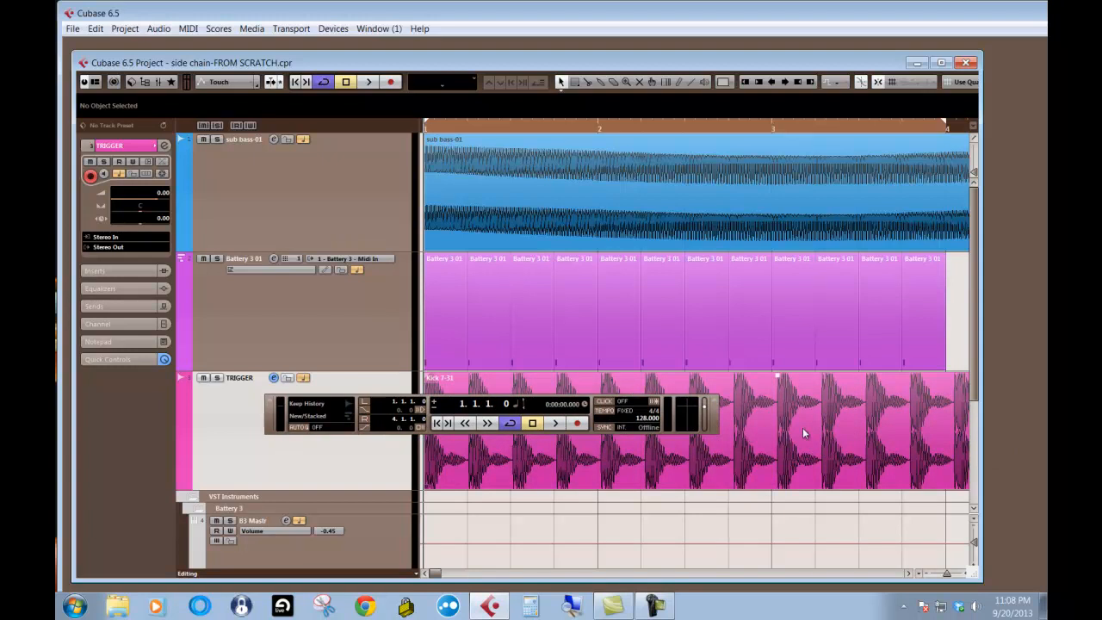
left_click(763, 433)
double_click(518, 463)
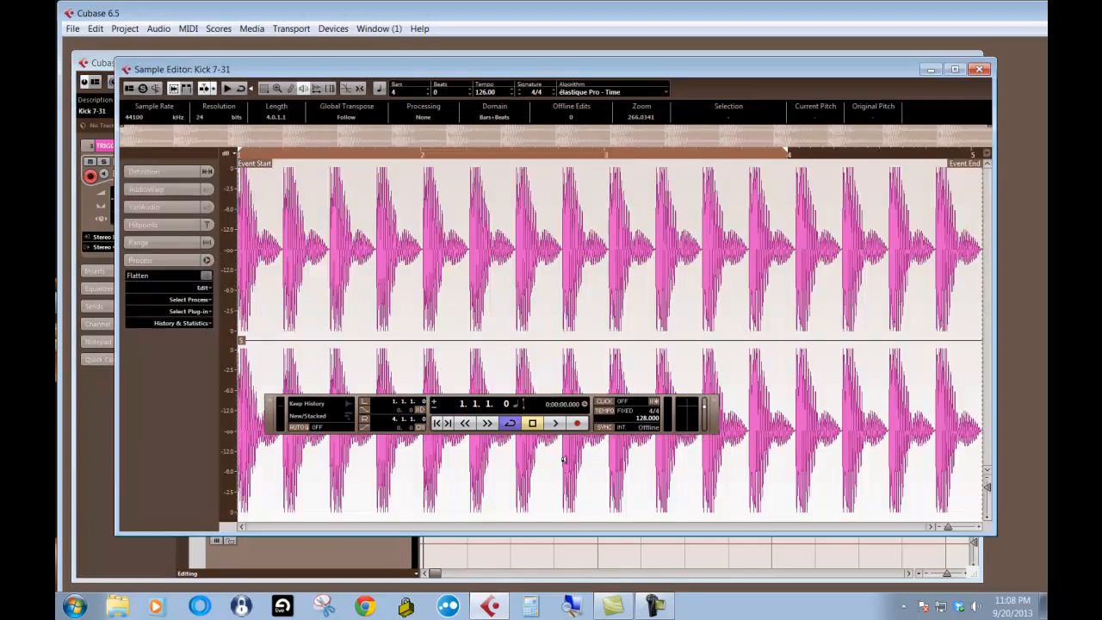
left_click(379, 90)
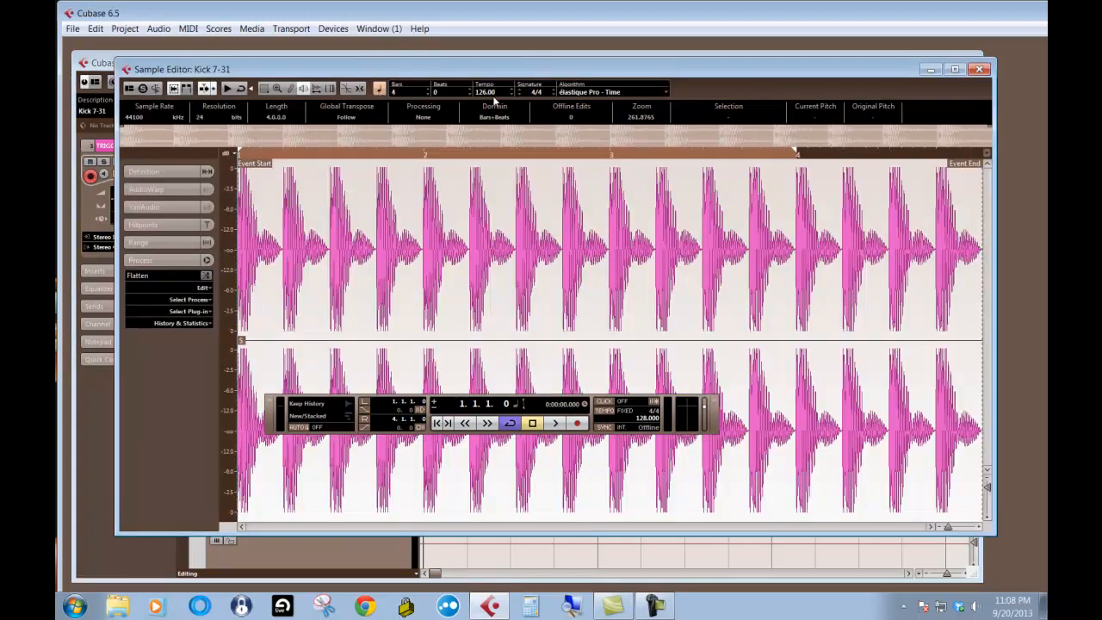
left_click(980, 69)
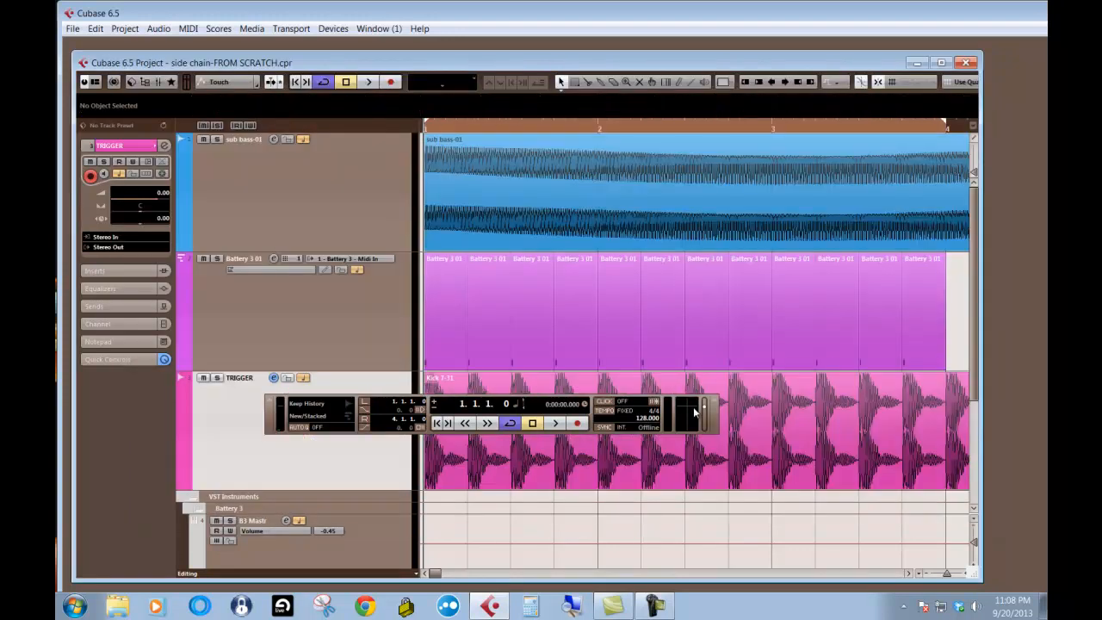
left_click_drag(716, 431, 1047, 428)
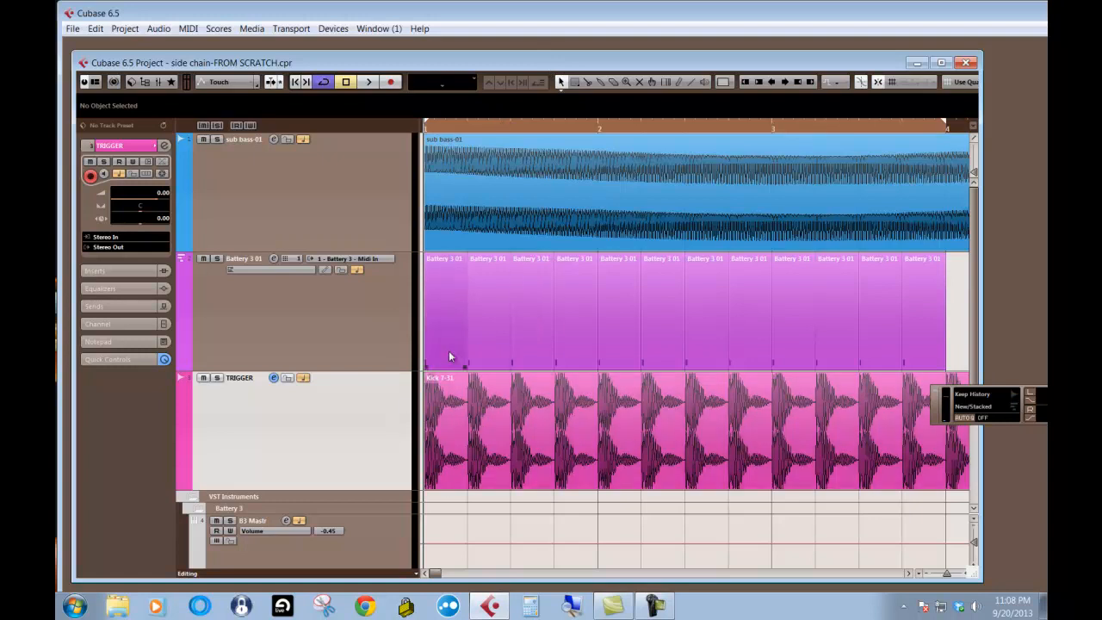
- Route the TRIGGER track's first send to the side-chain of the sub bass-01 Compressor and activate it at a level of 6.02
left_click(637, 384)
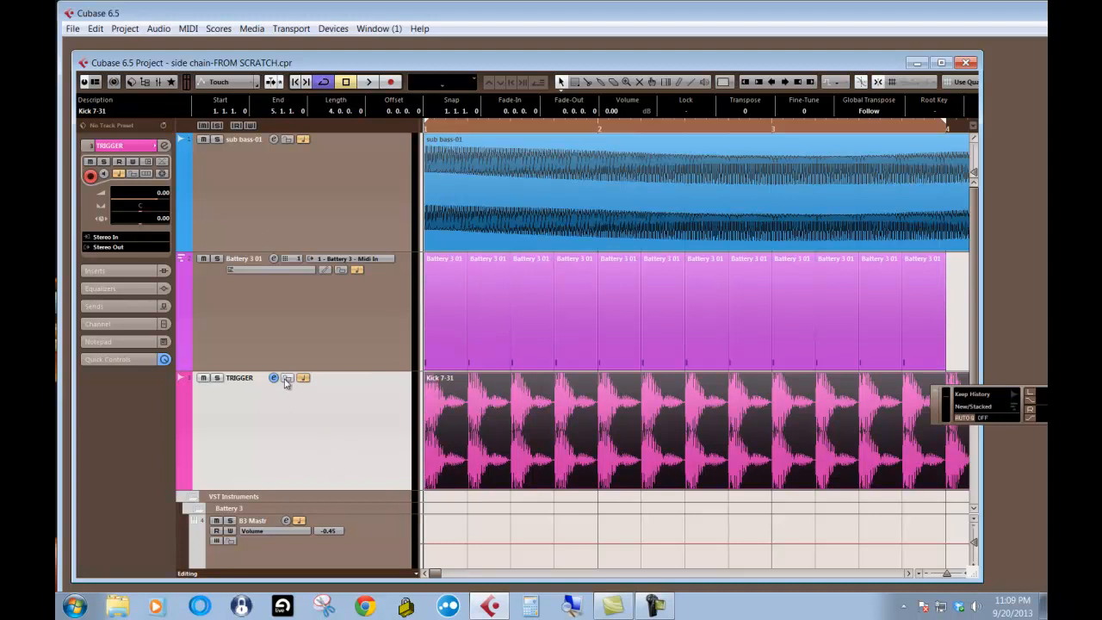
left_click(93, 307)
left_click(107, 224)
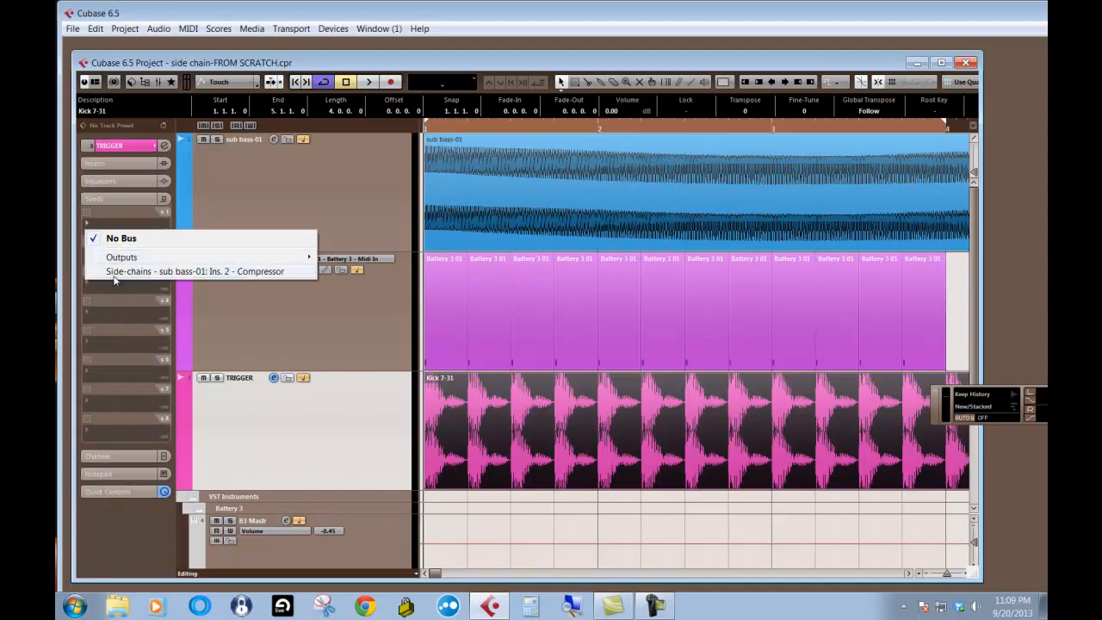
left_click(272, 272)
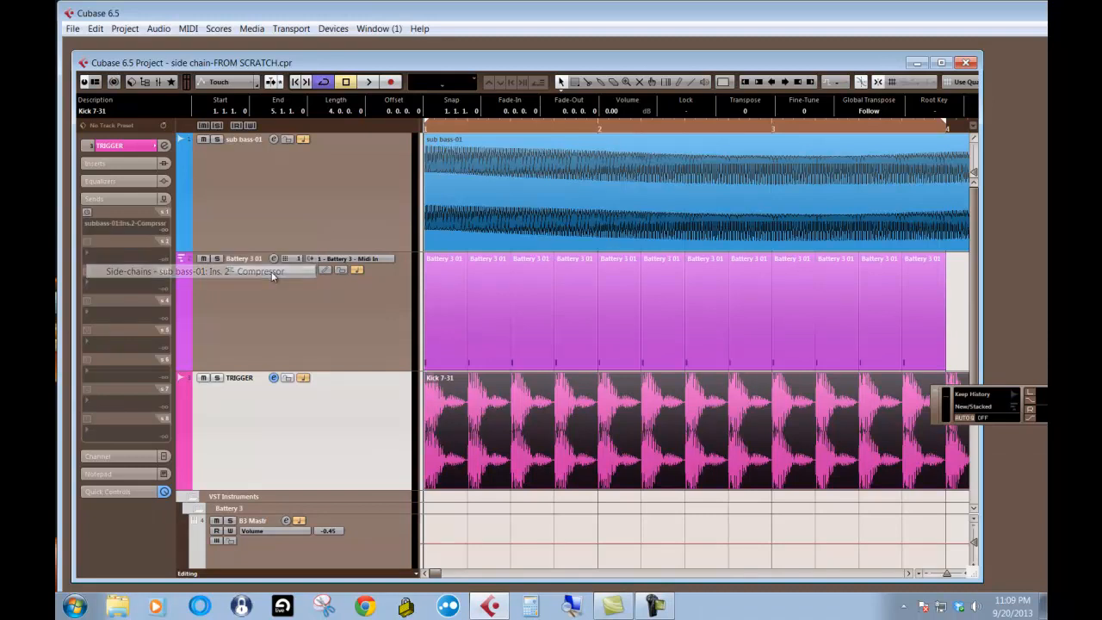
left_click(88, 213)
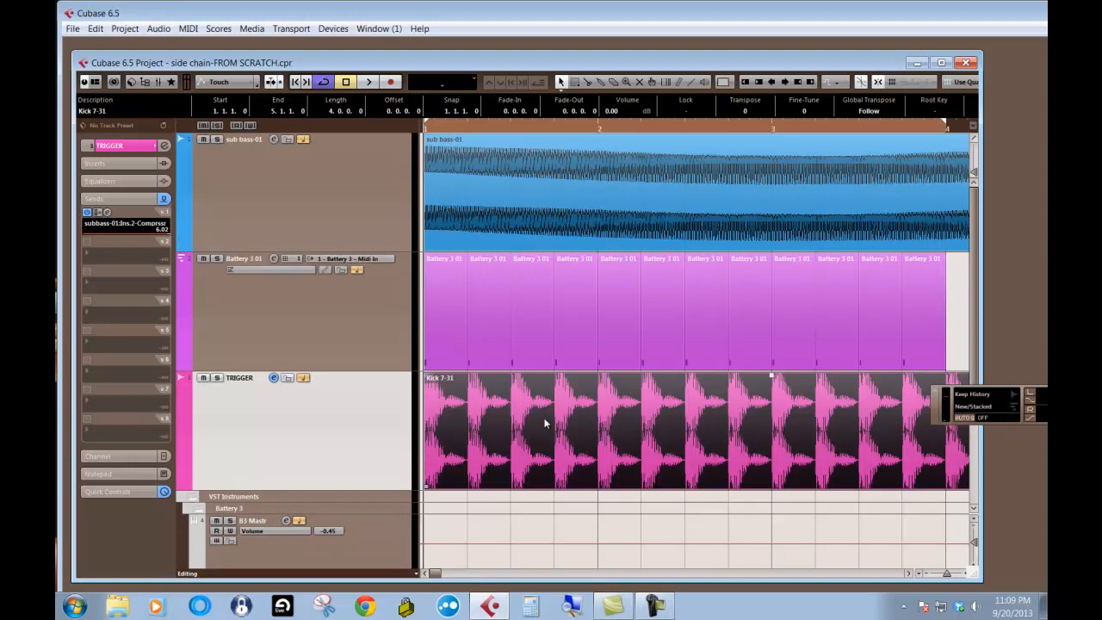
- Reopen the Compressor insert on sub bass-01 and lower its threshold to -28.6 while the loop plays
left_click(337, 212)
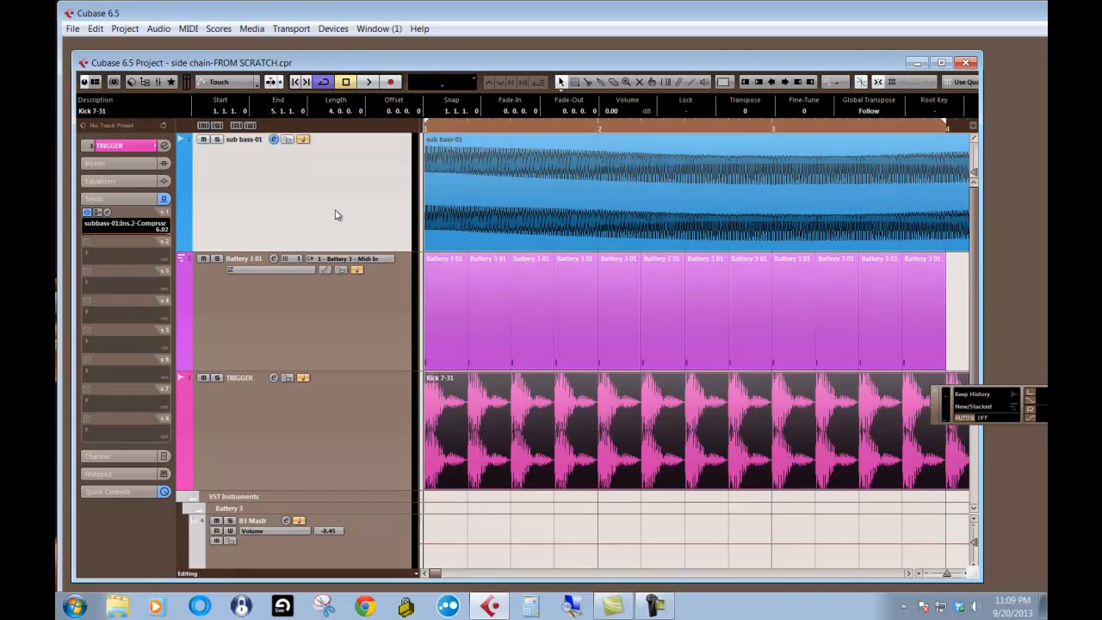
left_click(273, 140)
left_click_drag(522, 226, 358, 165)
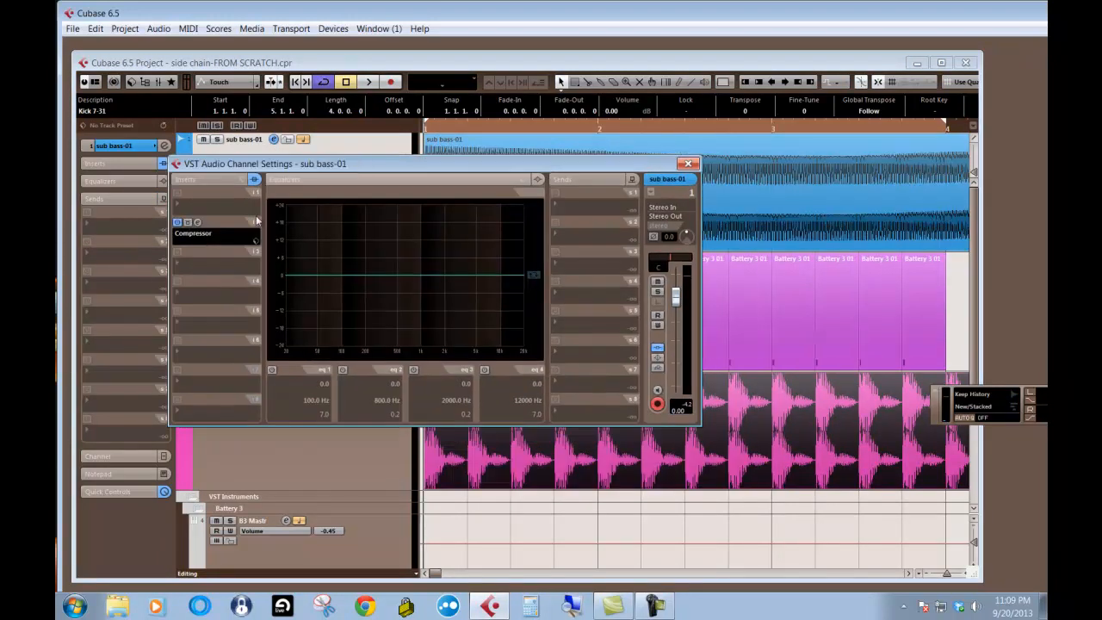
left_click(197, 223)
left_click_drag(586, 230, 479, 230)
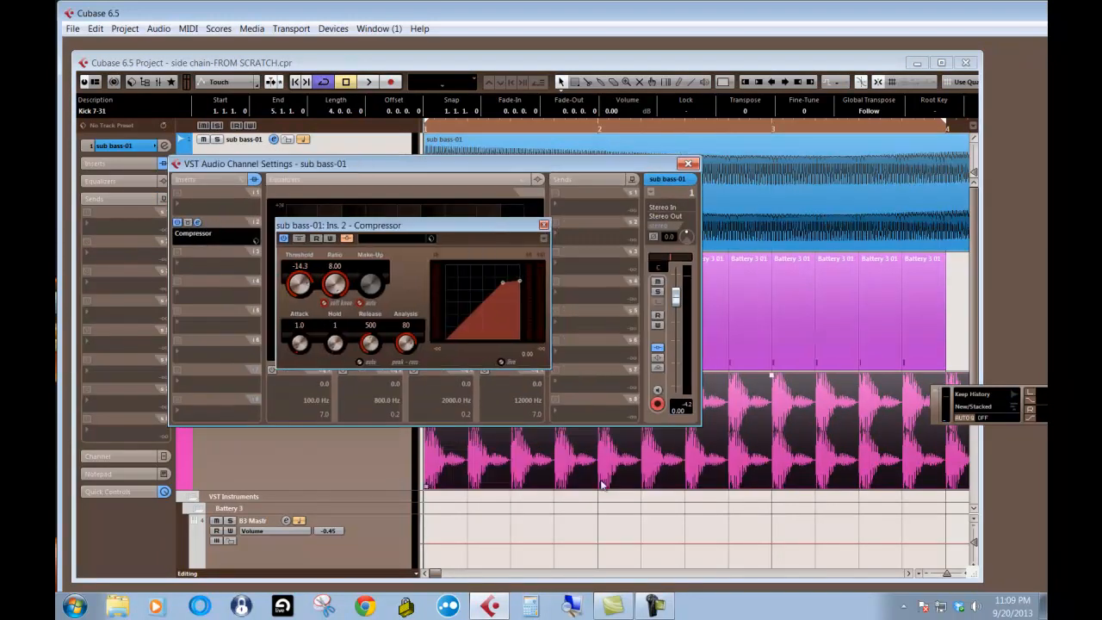
left_click(549, 537)
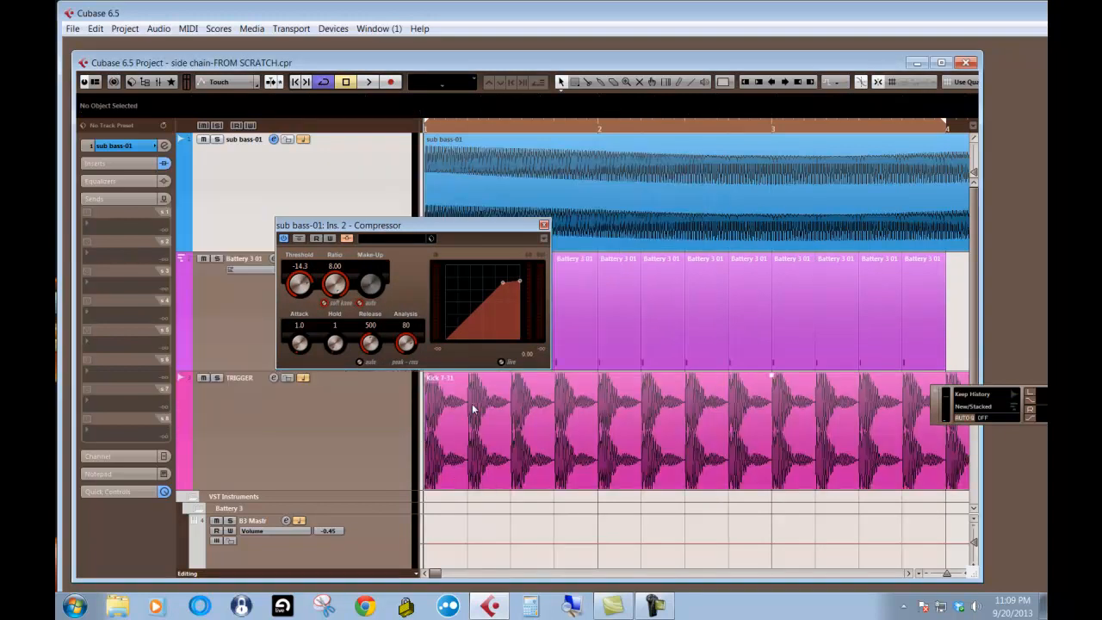
key("space")
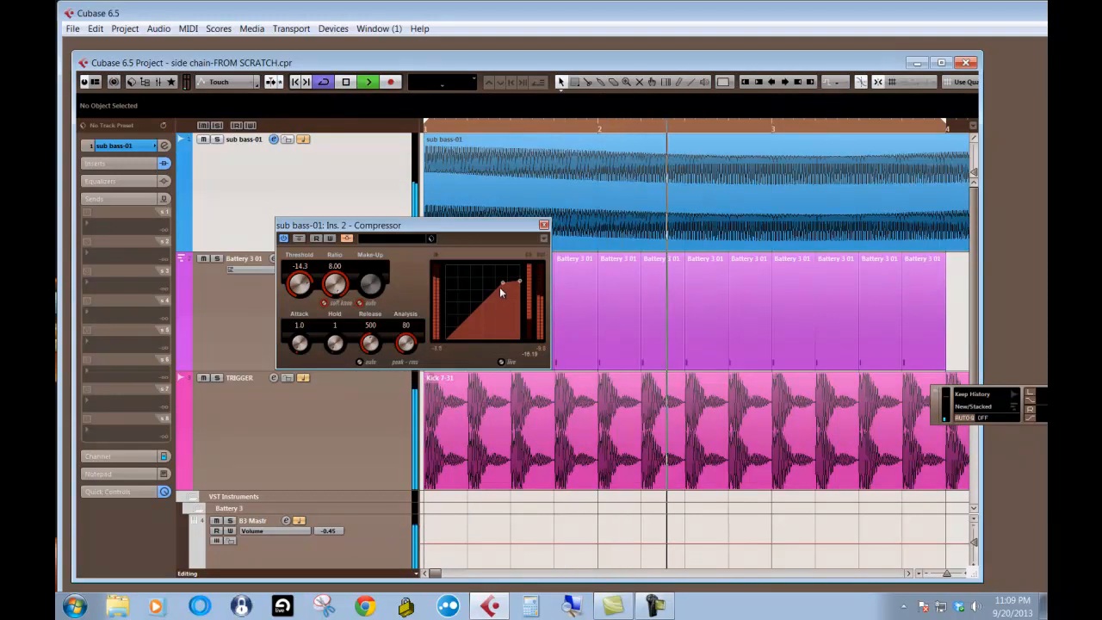
left_click_drag(502, 281, 507, 304)
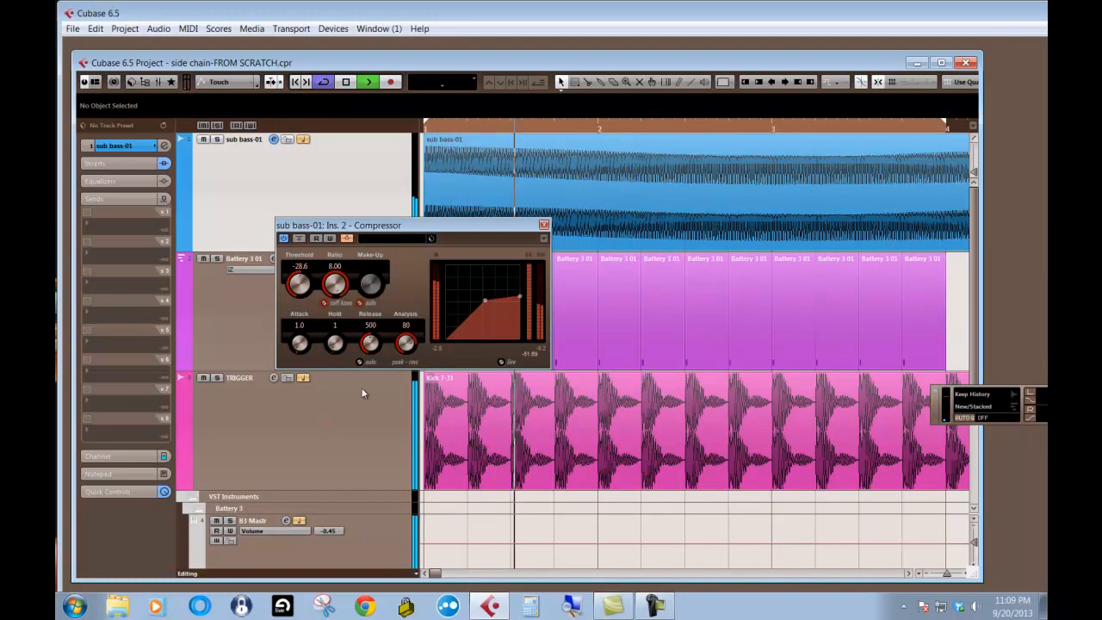
key("space")
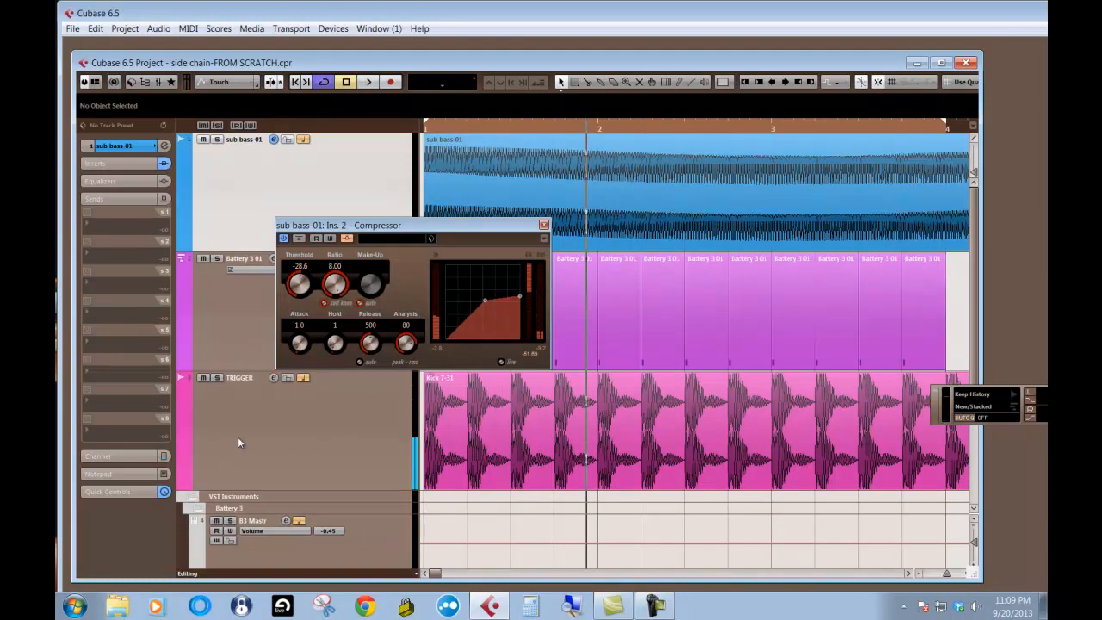
- Set the TRIGGER track's output routing to No Bus
left_click(256, 478)
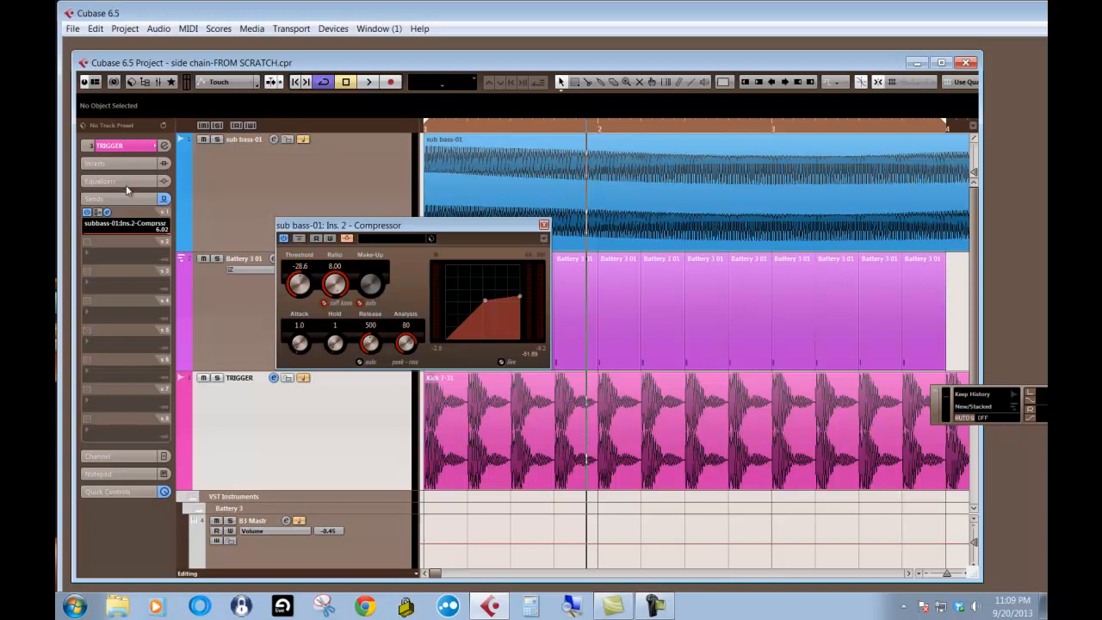
left_click(117, 146)
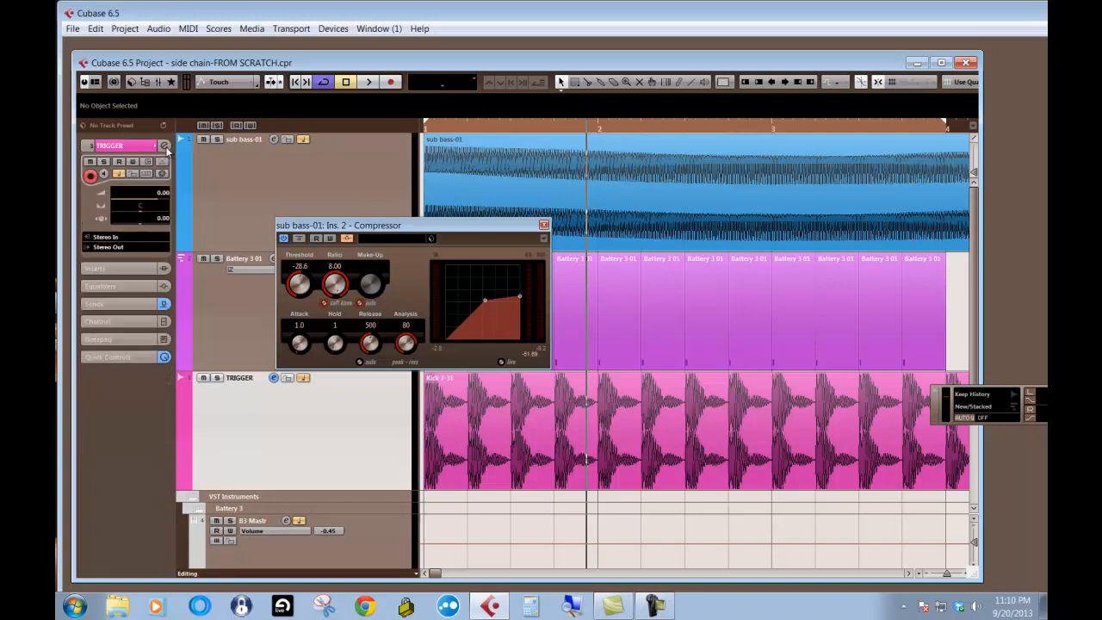
left_click(126, 248)
left_click(127, 262)
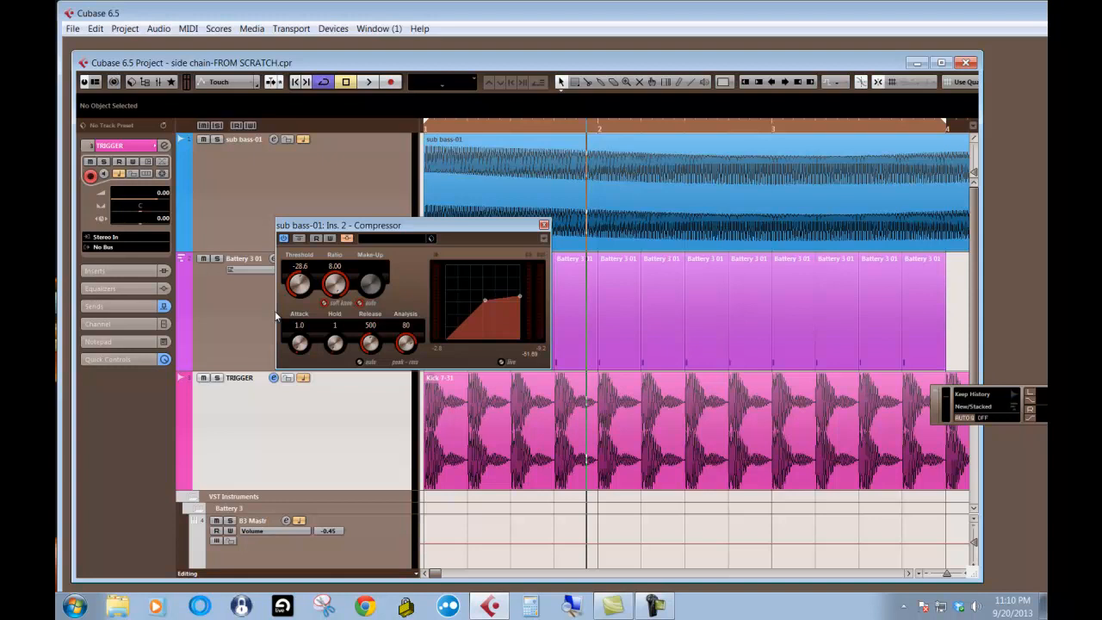
- During playback, lower the sub bass Compressor's threshold to -45.7 and raise the sub bass-01 track volume to 6.02
key("space")
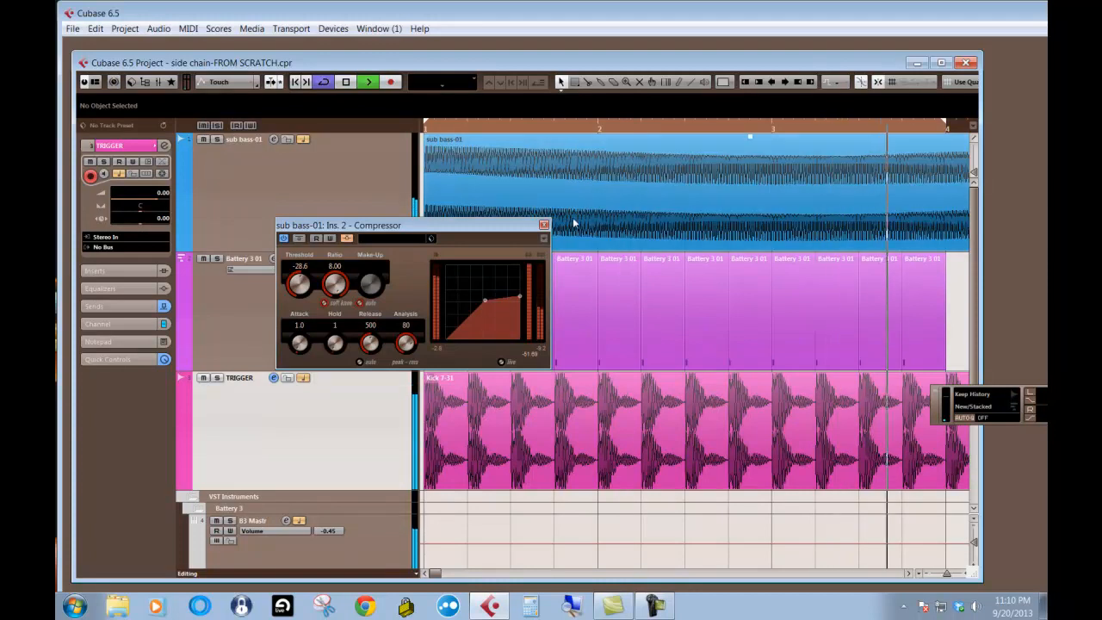
left_click_drag(485, 299, 478, 320)
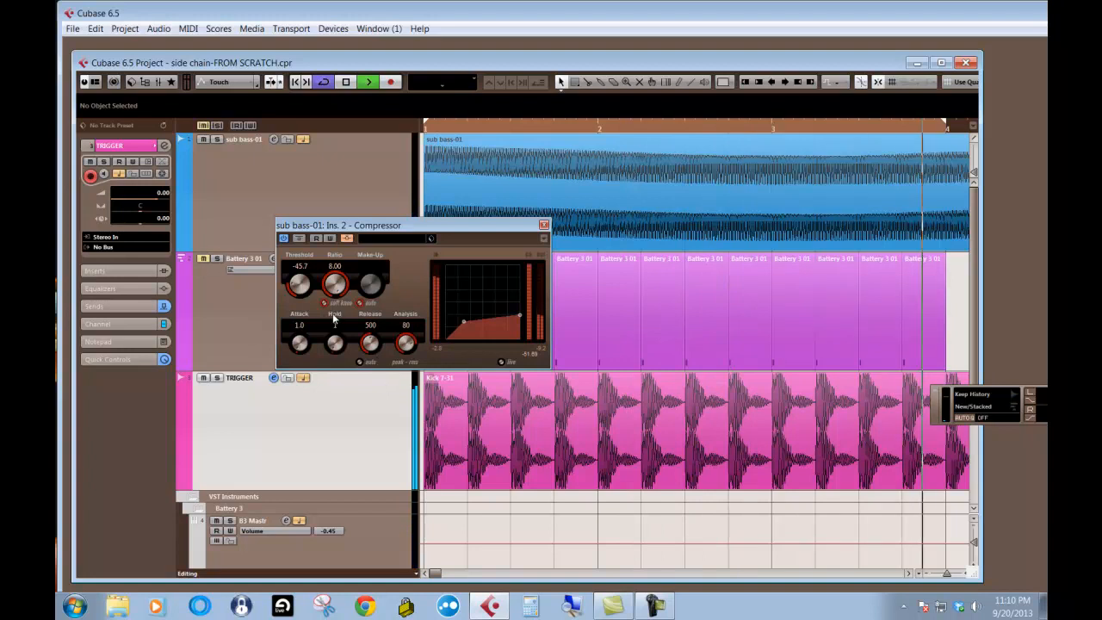
left_click(203, 191)
left_click_drag(155, 200, 197, 205)
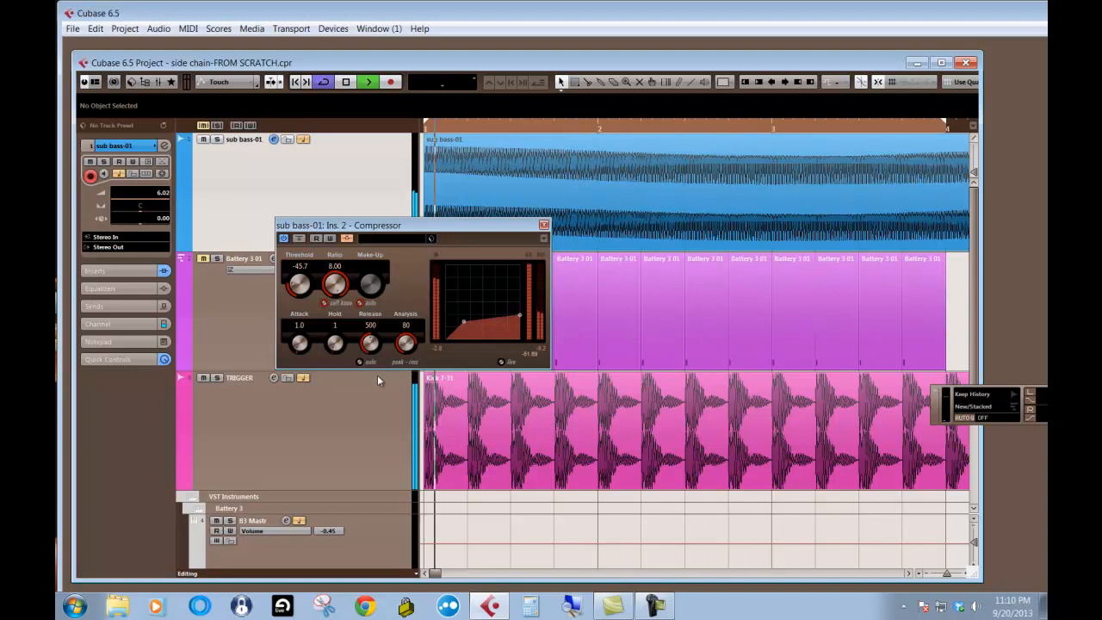
key("space")
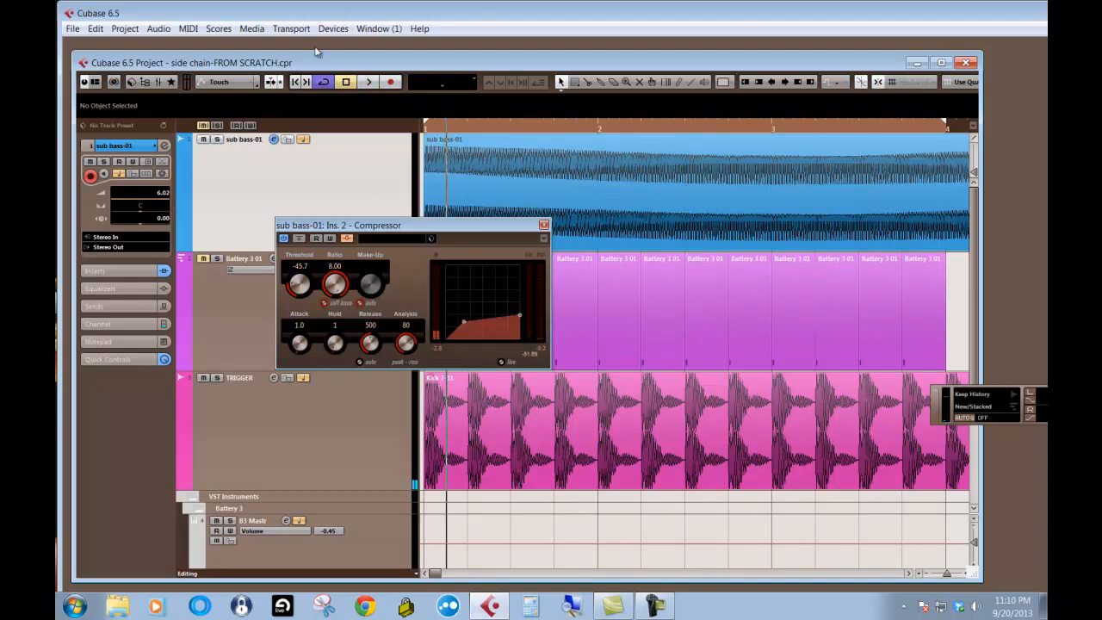
- Open Mixer 3 and the Stereo Out channel settings, and close the Compressor window
left_click(334, 29)
left_click(370, 129)
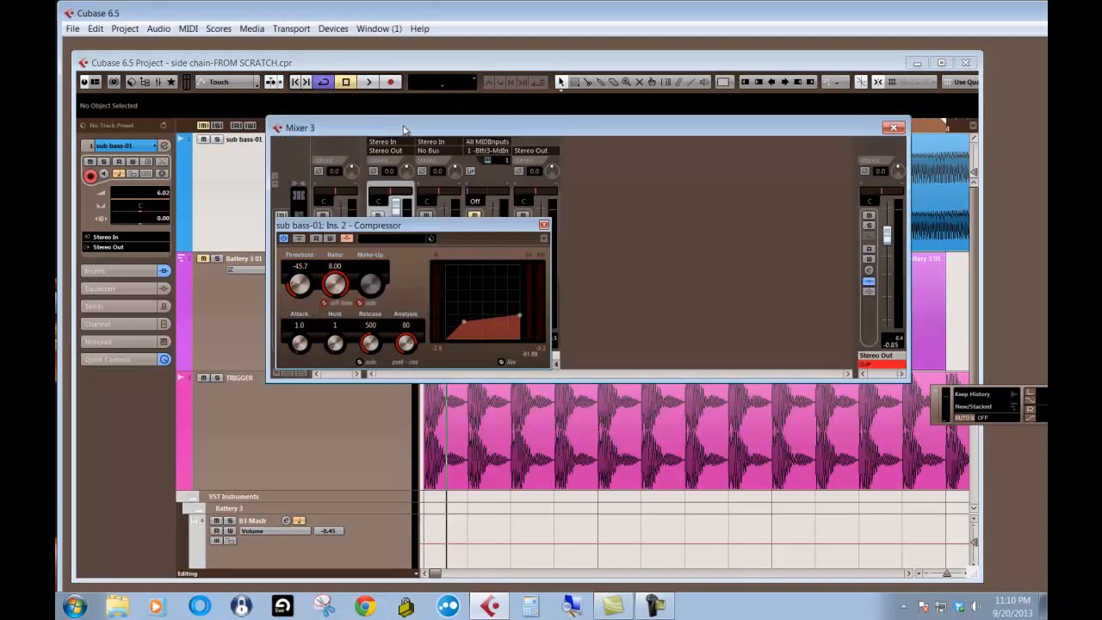
left_click(875, 273)
left_click(871, 272)
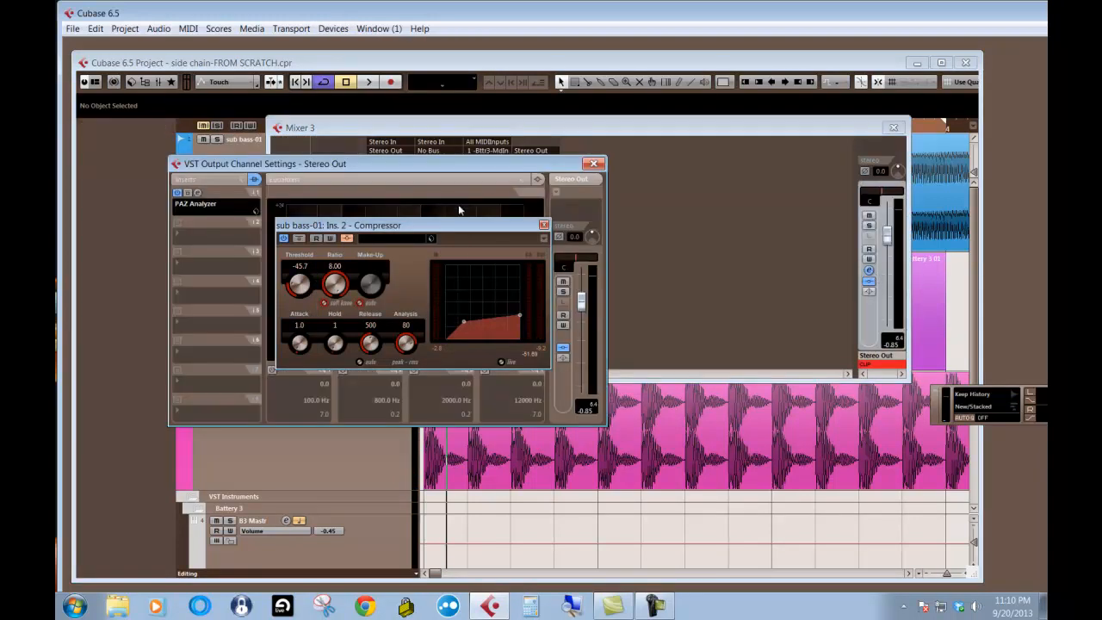
left_click(544, 225)
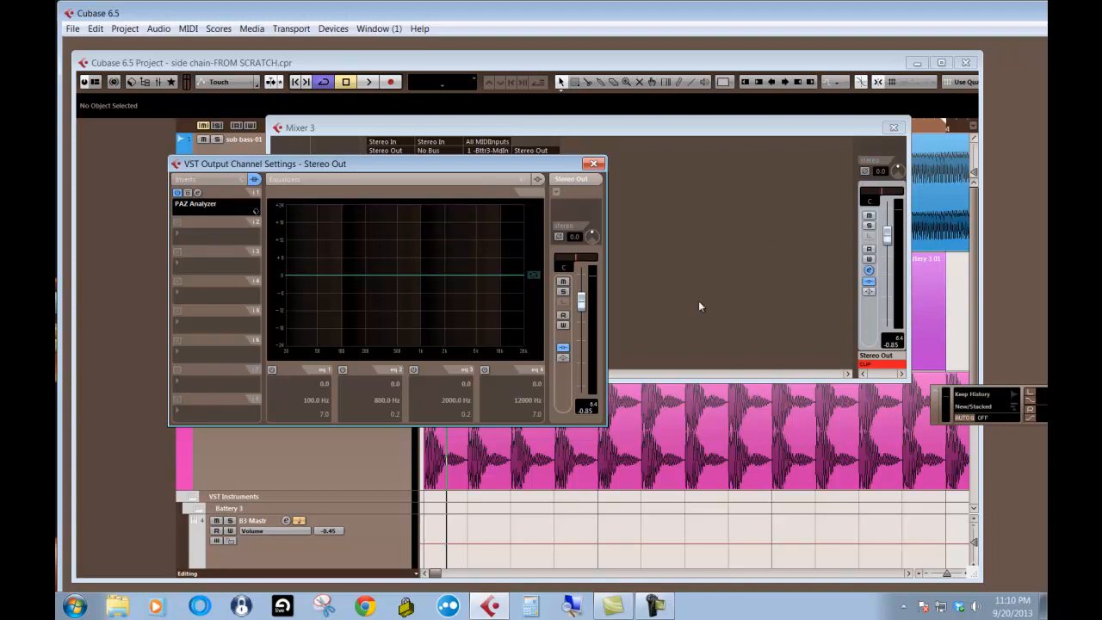
left_click(201, 208)
mouse_move(333, 393)
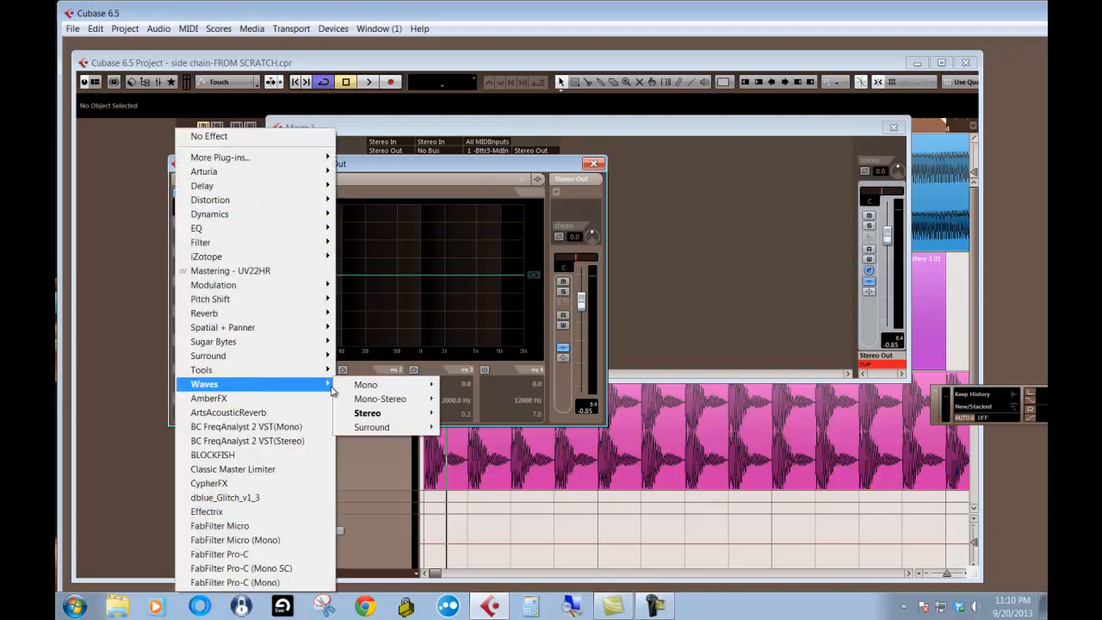
mouse_move(389, 416)
mouse_move(562, 159)
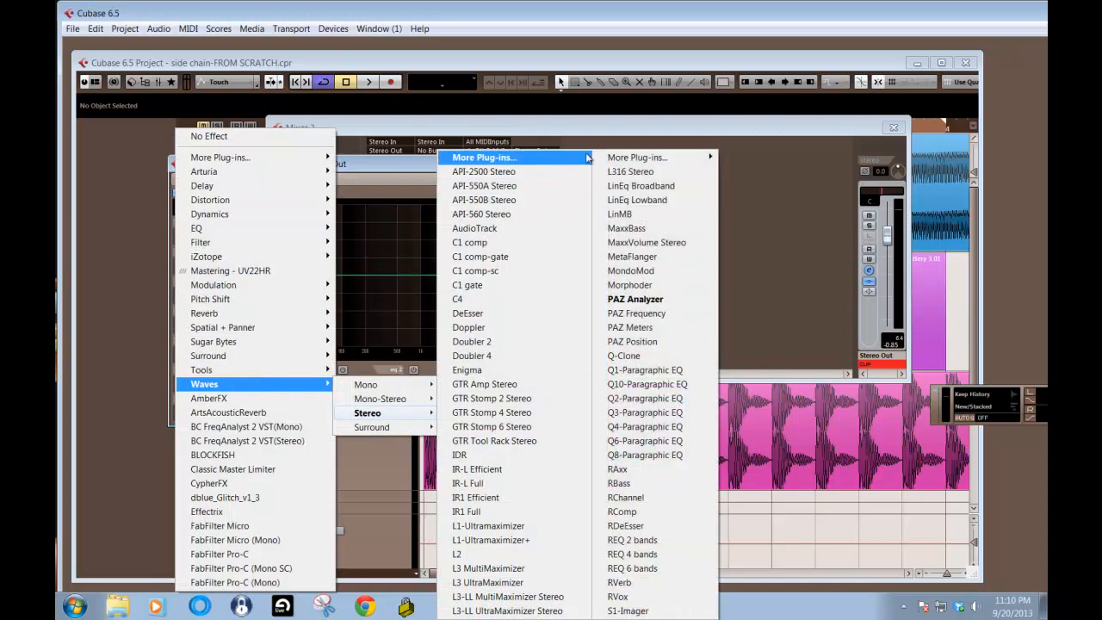
left_click(660, 303)
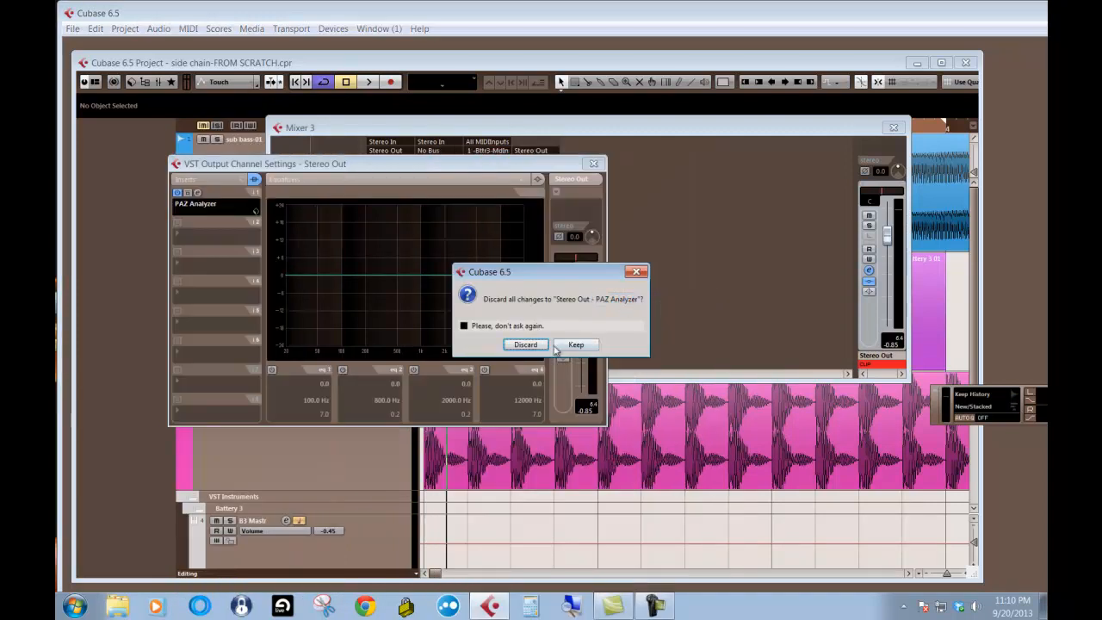
left_click(577, 346)
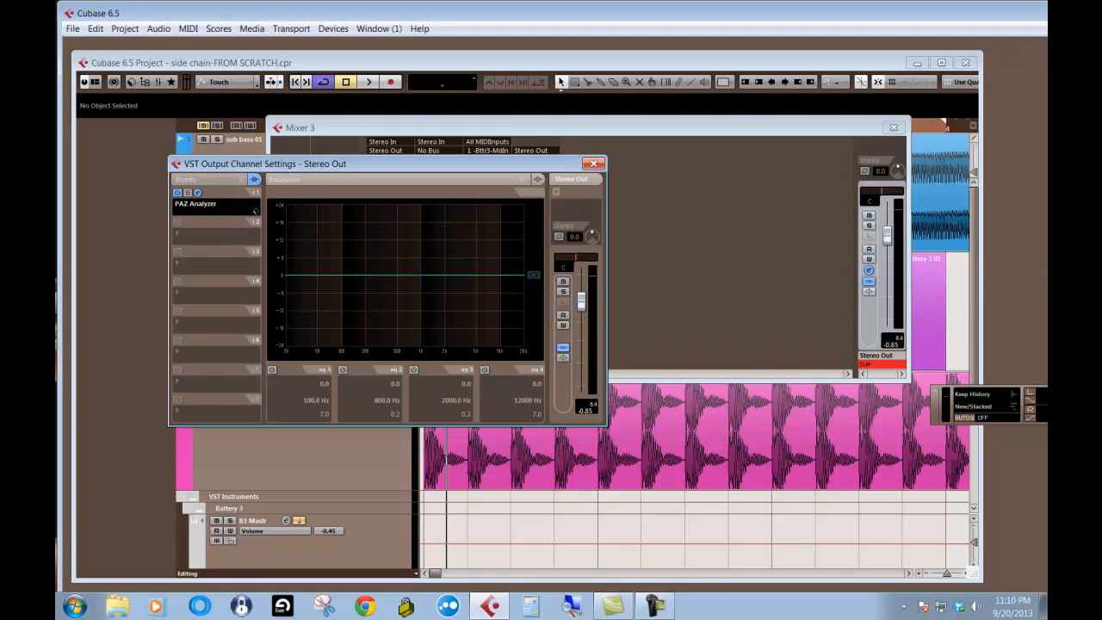
- Open the PAZ Analyzer on Stereo Out during playback and arrange it so the Mixer 3 channel strips are uncovered
left_click(255, 210)
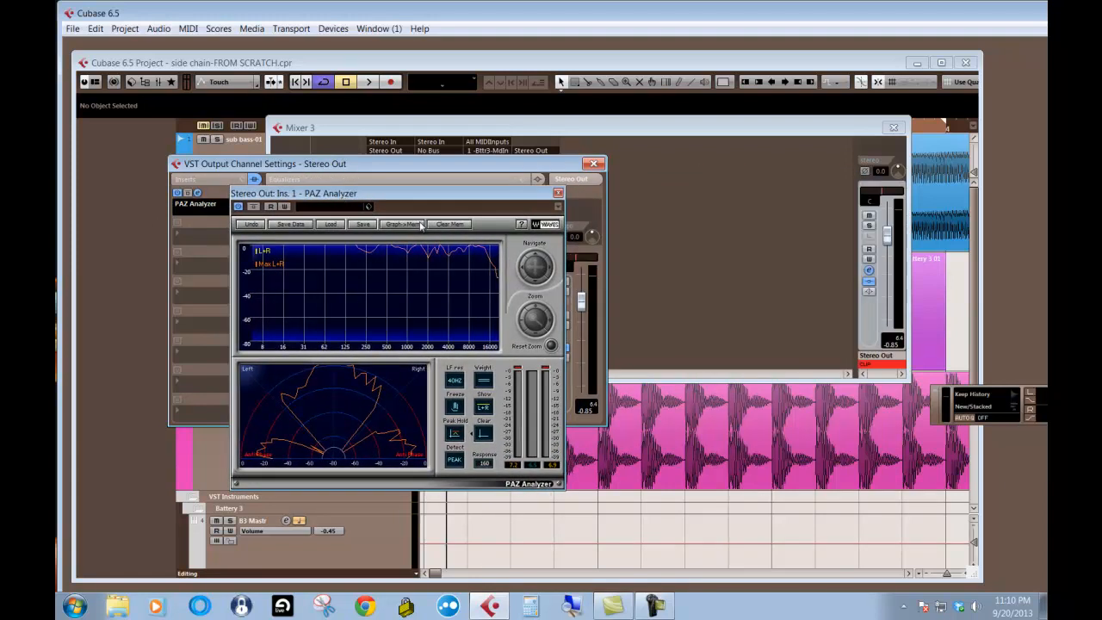
key("space")
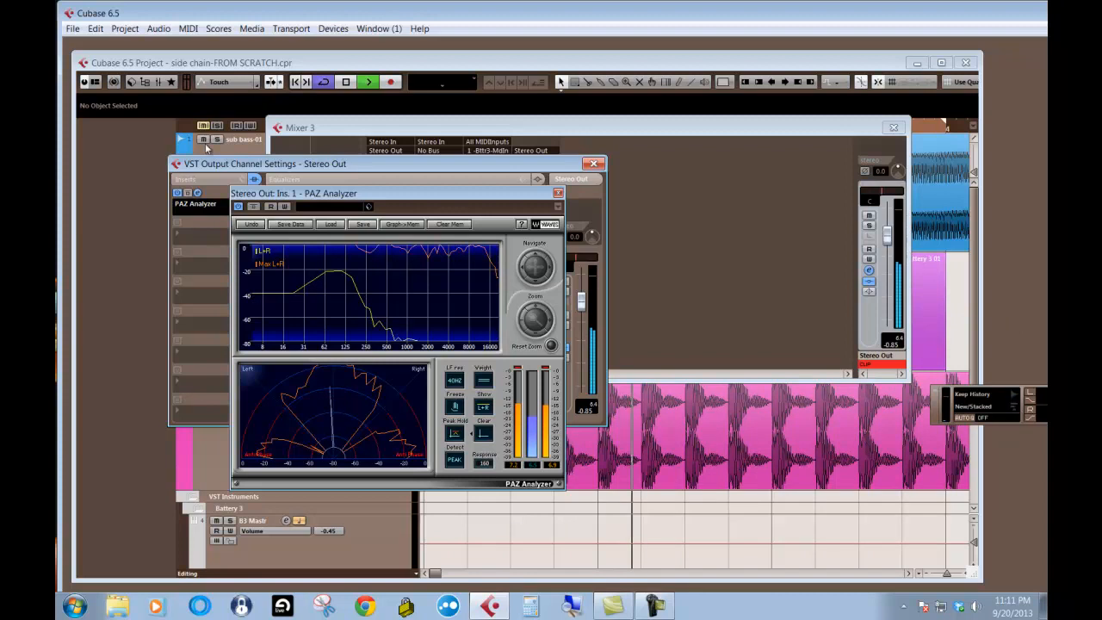
left_click(342, 29)
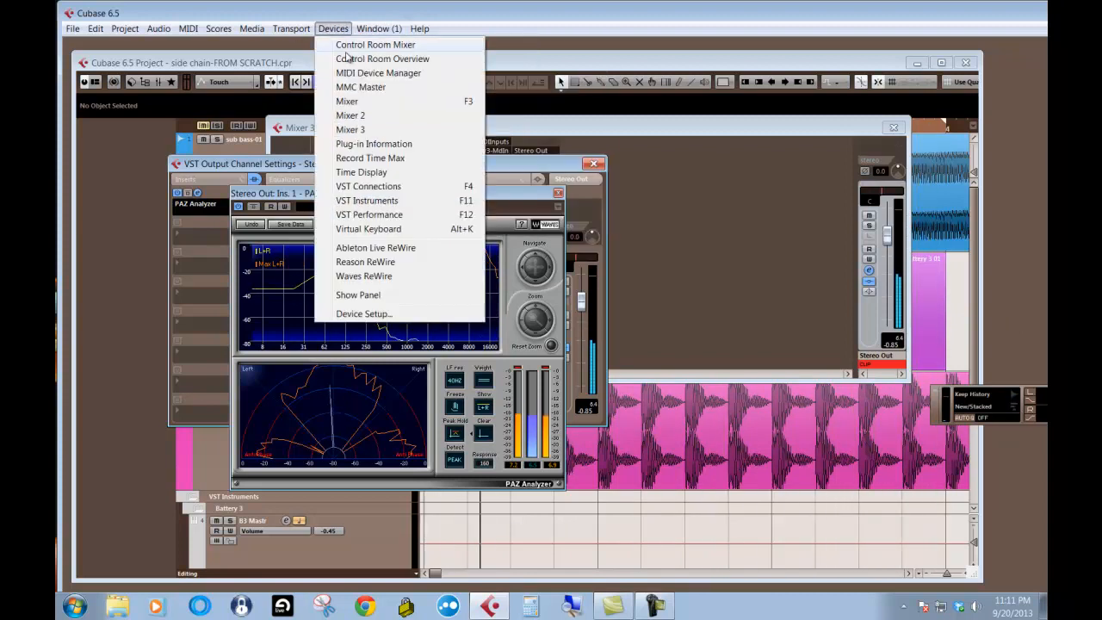
left_click(369, 131)
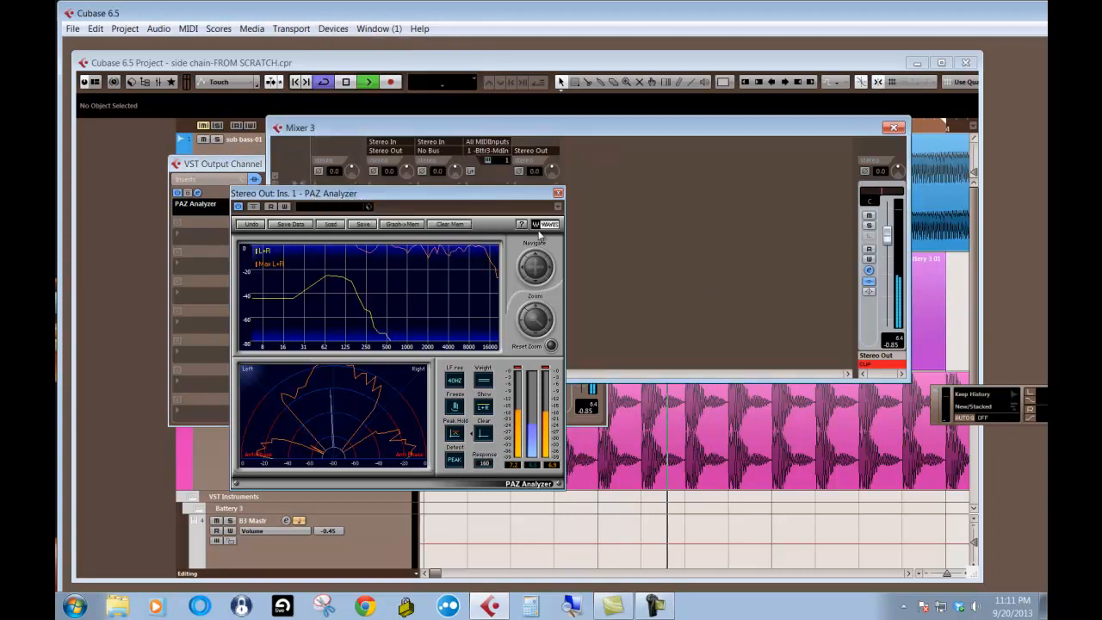
left_click_drag(470, 198, 960, 298)
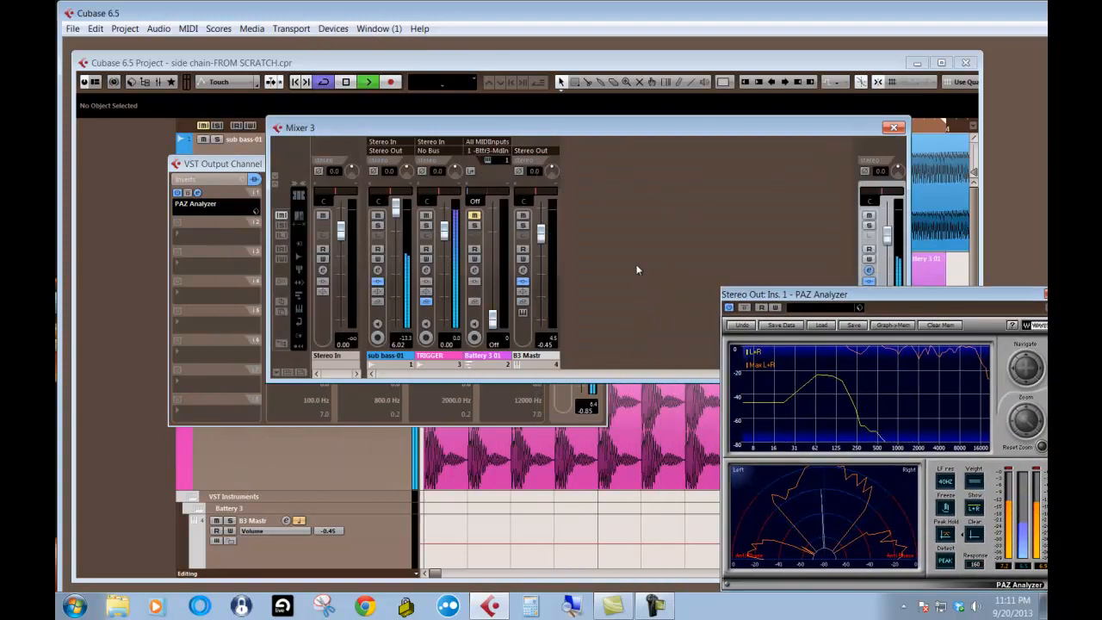
- Reopen the sub bass-01 Compressor, turn off automatic make-up gain, and set Make-Up to 24.0
left_click(377, 269)
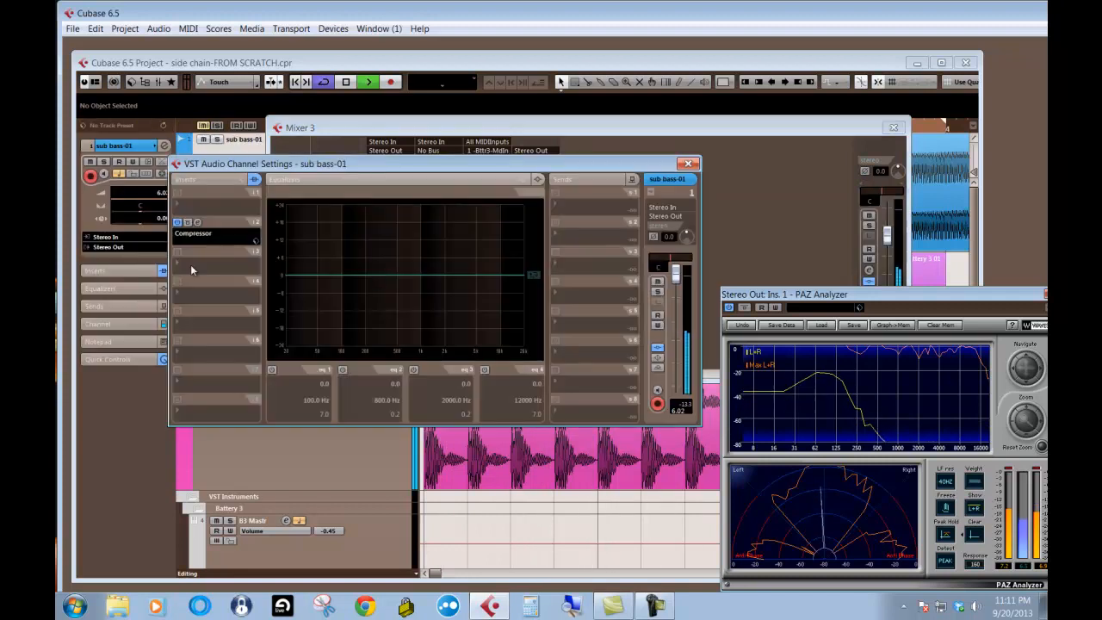
left_click(198, 222)
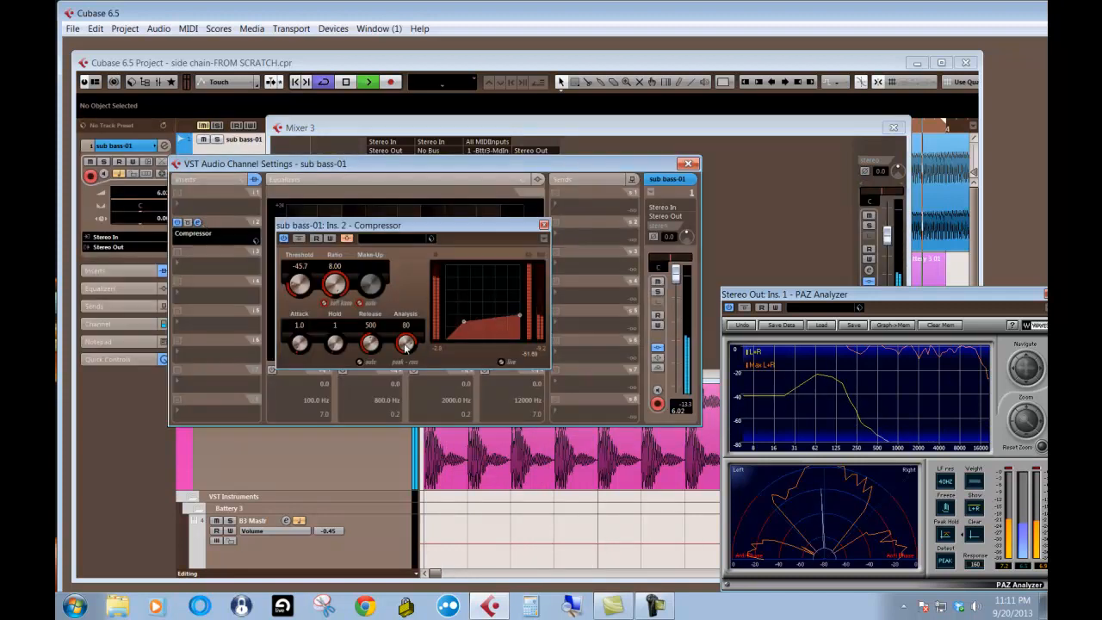
left_click(360, 304)
left_click_drag(363, 211, 363, 184)
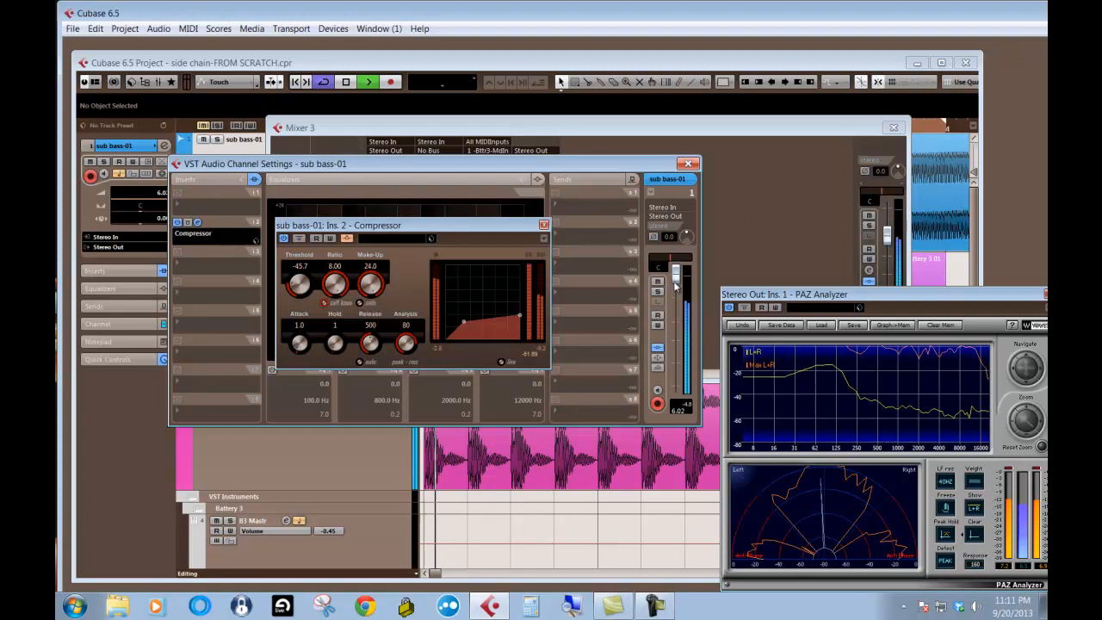
- Bring the project window forward and set the Compressor's threshold to -29.1 and Make-Up to 5.3
left_click(89, 435)
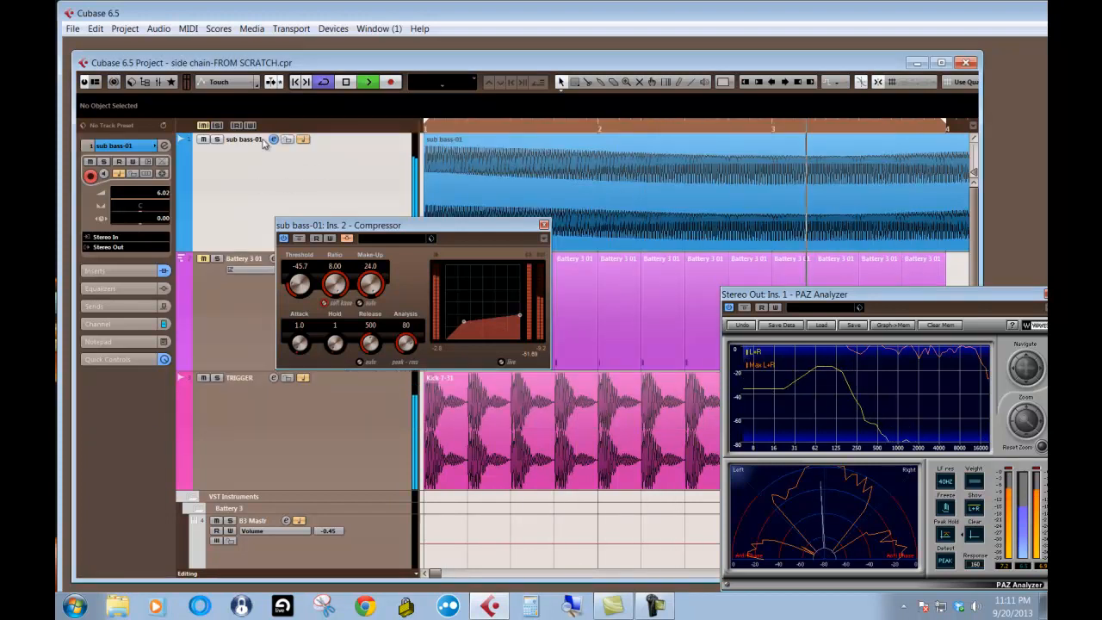
left_click_drag(373, 283, 491, 296)
left_click_drag(376, 292, 403, 380)
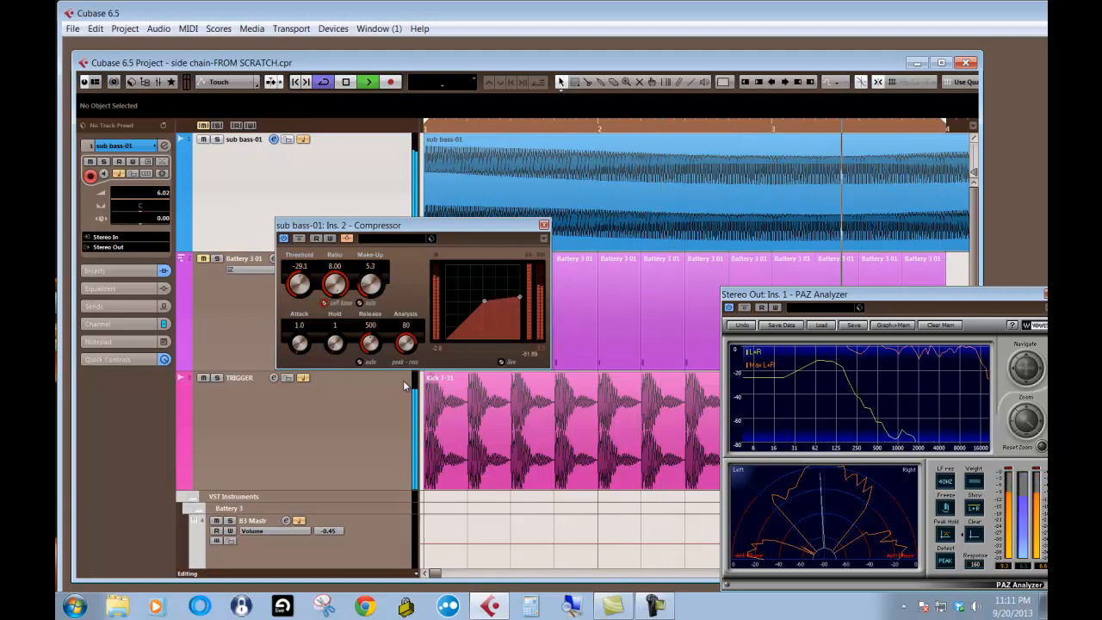
- Set the sub bass-01 Compressor's threshold to -13.8 and Make-Up to 5.6, with the PAZ Analyzer moved beside it
left_click_drag(484, 302, 504, 280)
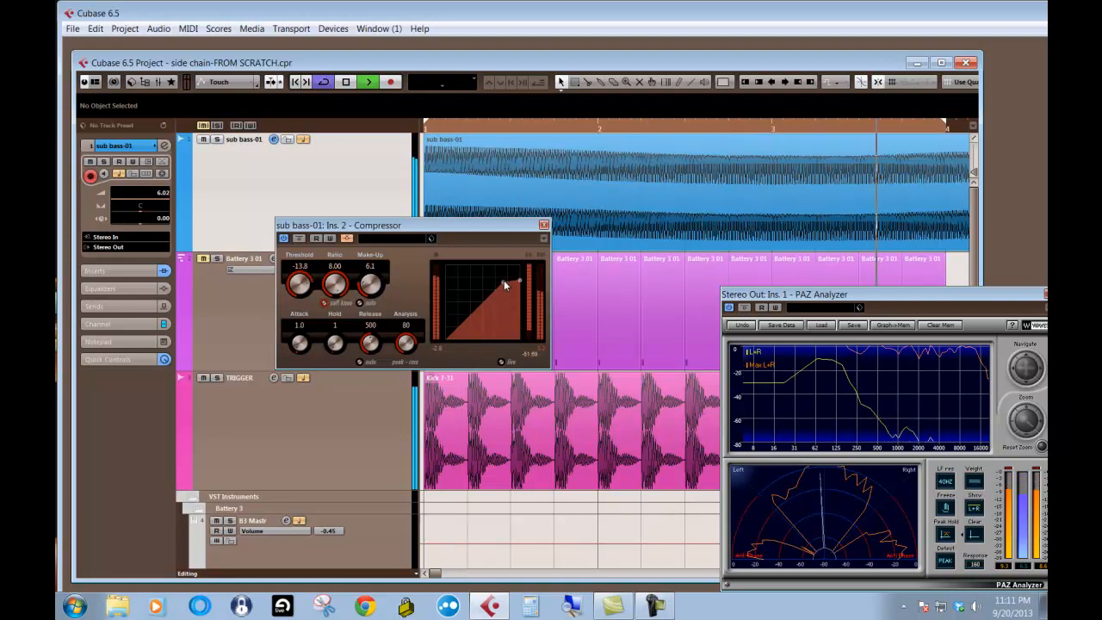
left_click_drag(870, 297, 725, 163)
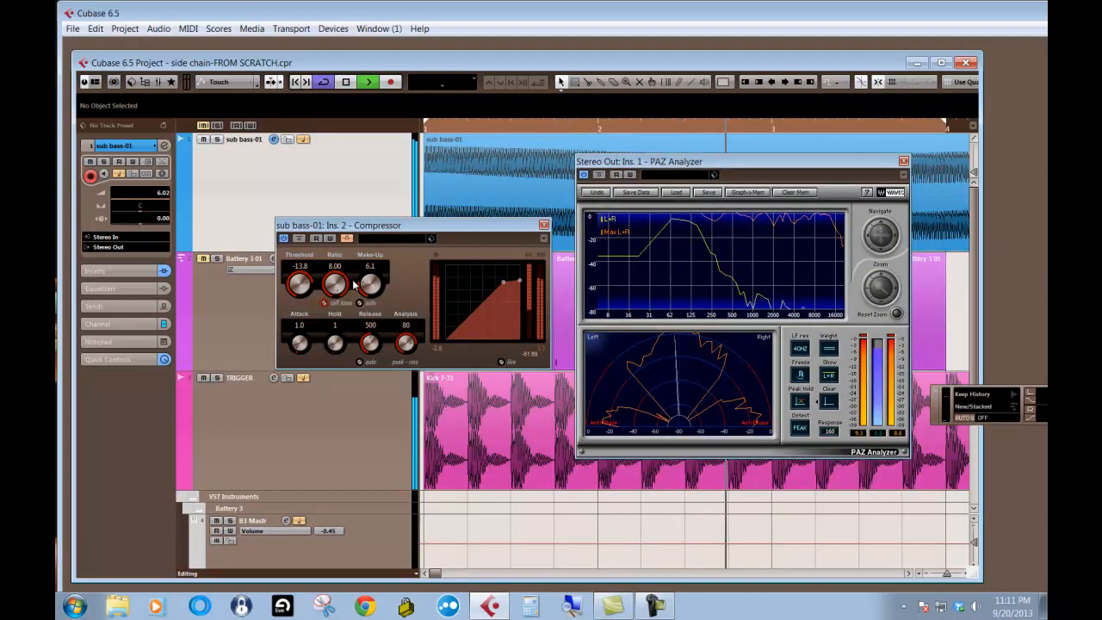
mouse_move(370, 283)
left_mouse_down()
mouse_move(374, 299)
mouse_move(374, 287)
left_mouse_up()
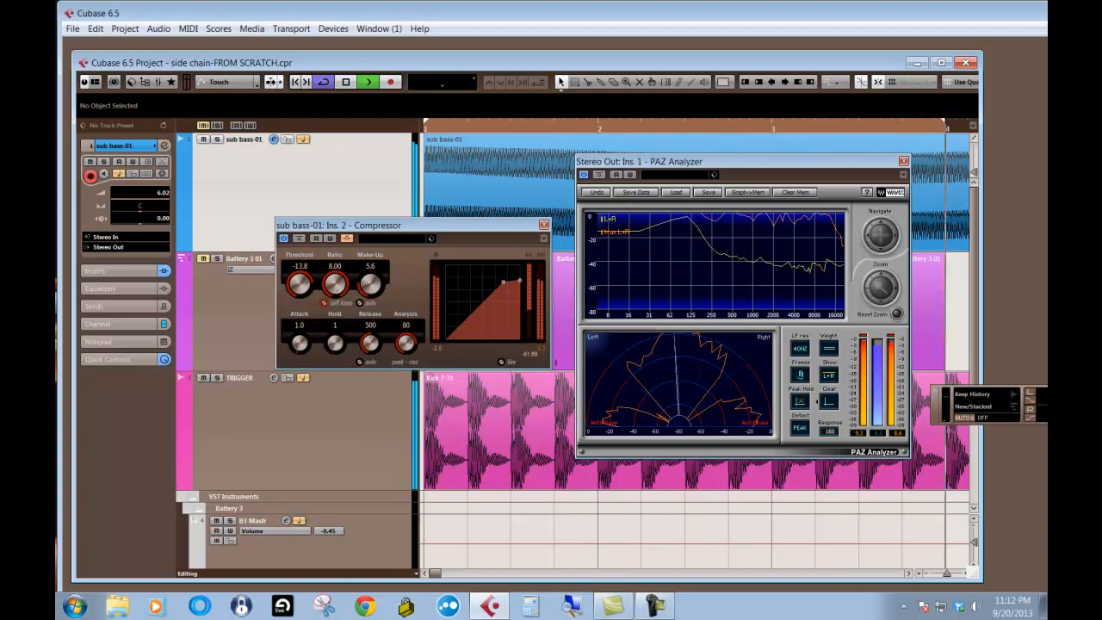
- Audition the Battery 3 kick in solo, then together with the sub bass, while examining the spectrum in the PAZ Analyzer
key("space")
left_click(195, 397)
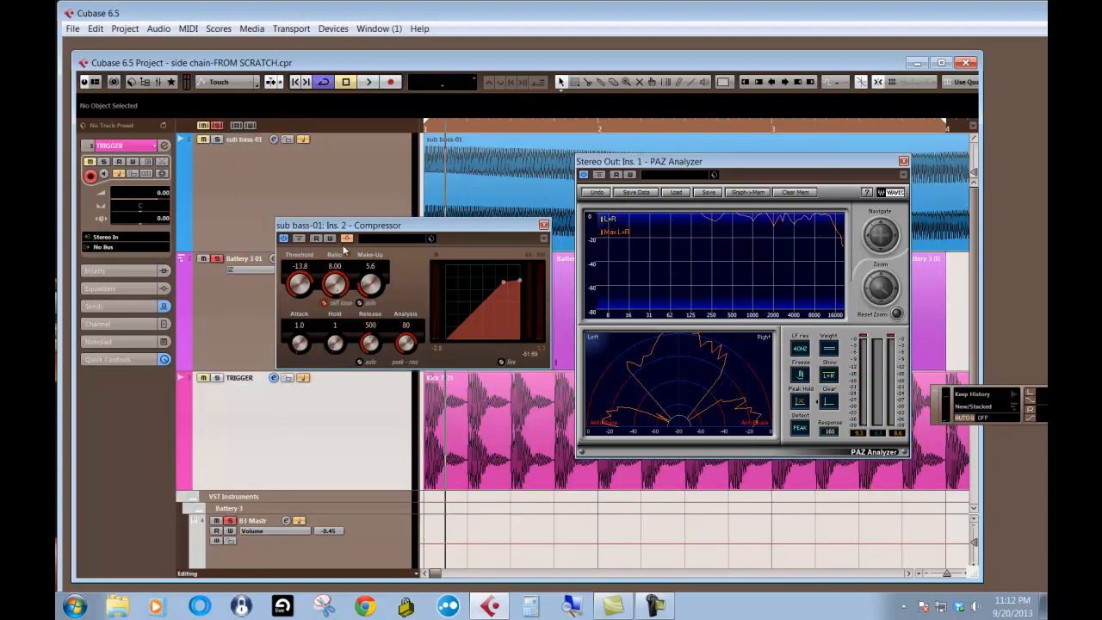
key("space")
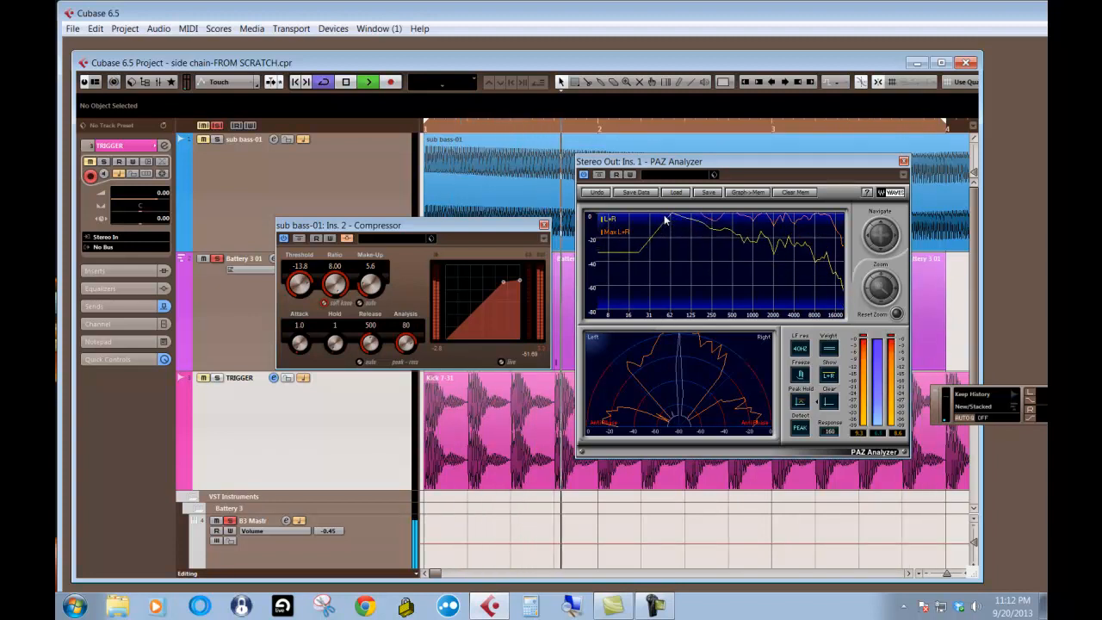
key("space")
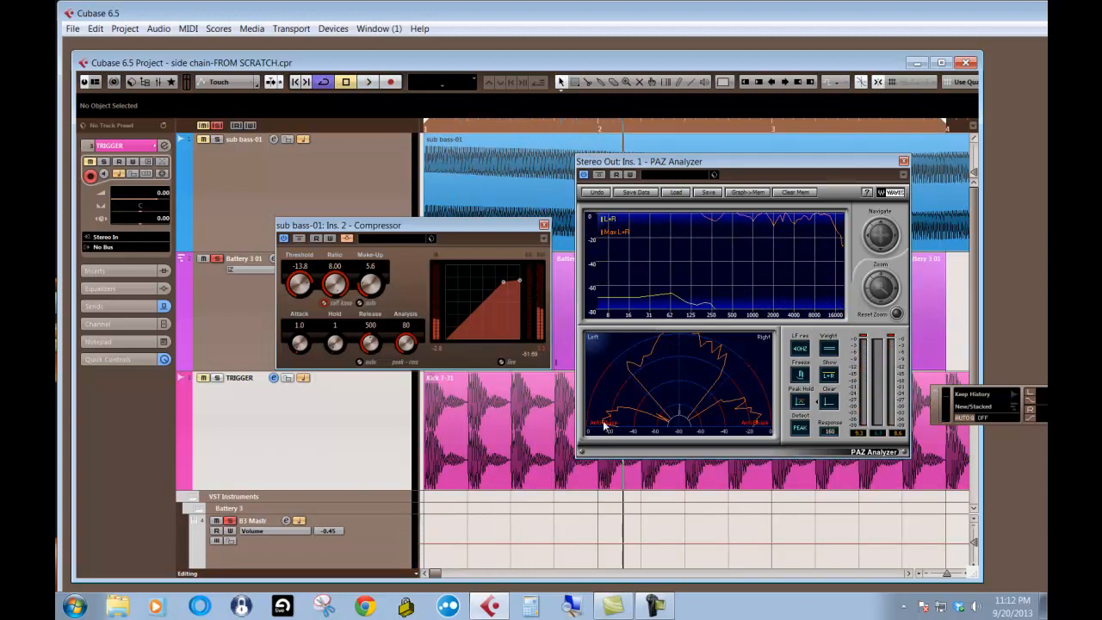
key("space")
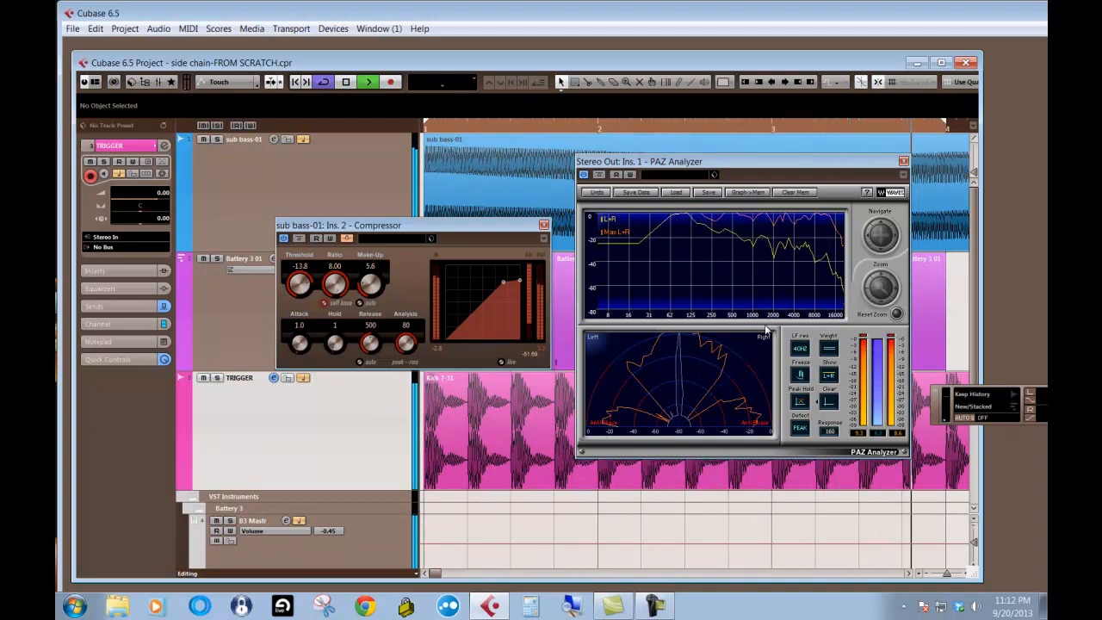
- Set the sub bass-01 Compressor's release to 292 and Make-Up to 2.9, and audition the side-chained mix
key("space")
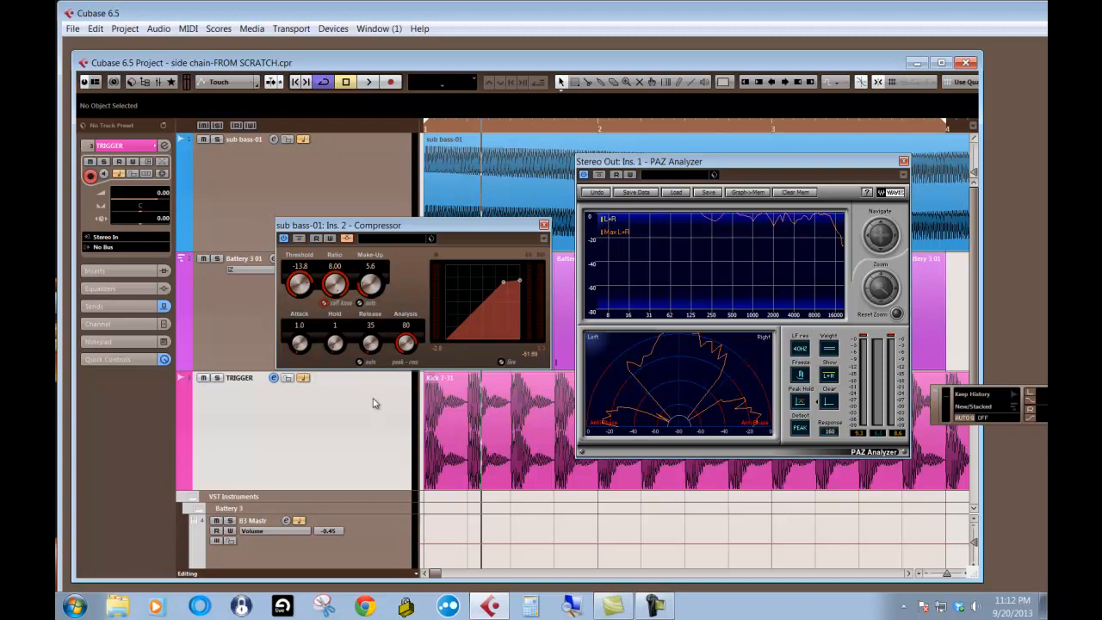
key("space")
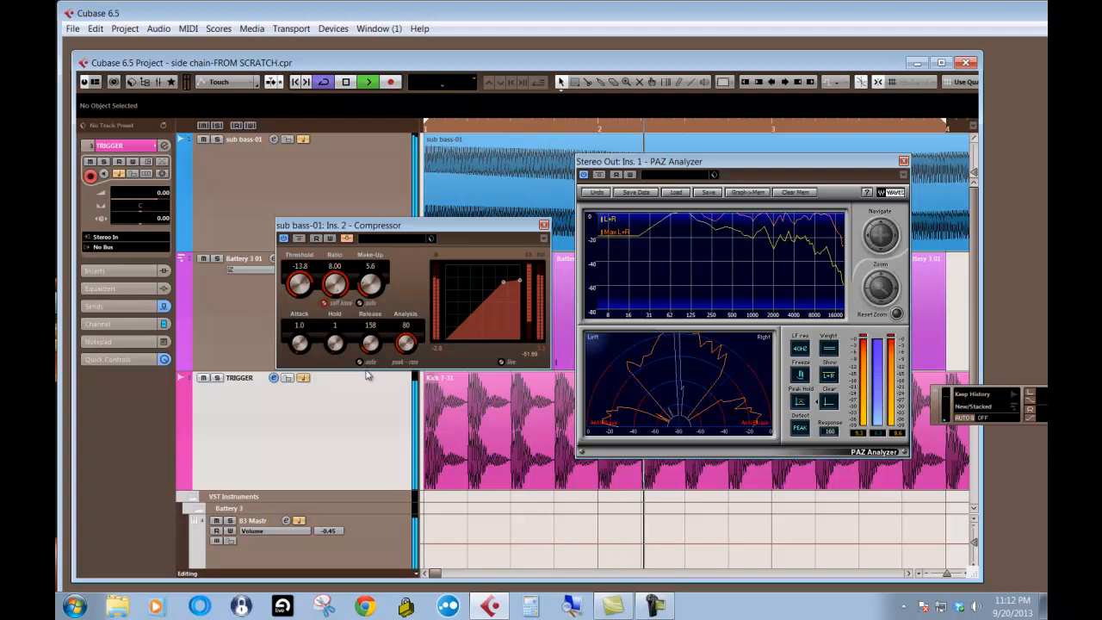
left_click_drag(368, 369, 369, 360)
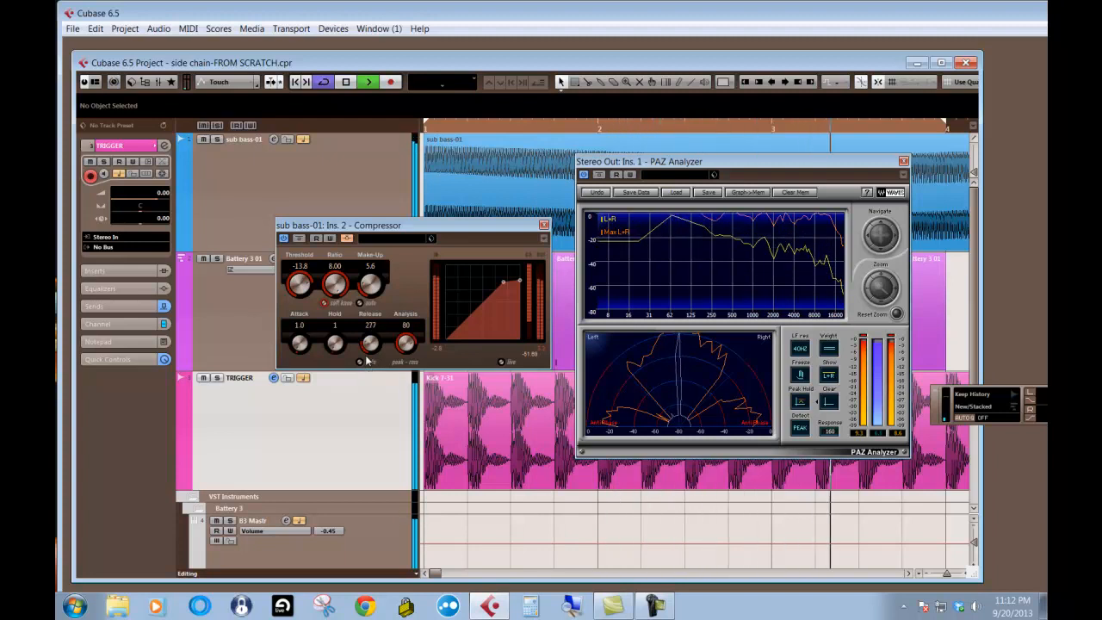
mouse_move(370, 286)
left_mouse_down()
mouse_move(371, 318)
mouse_move(369, 307)
left_mouse_up()
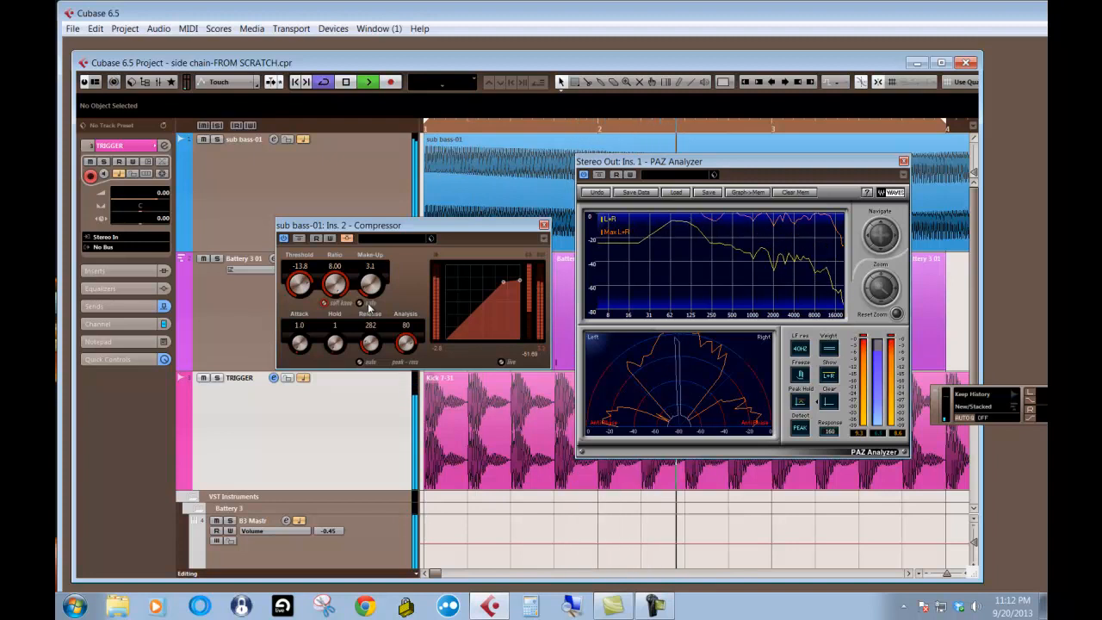
left_click_drag(369, 346, 368, 344)
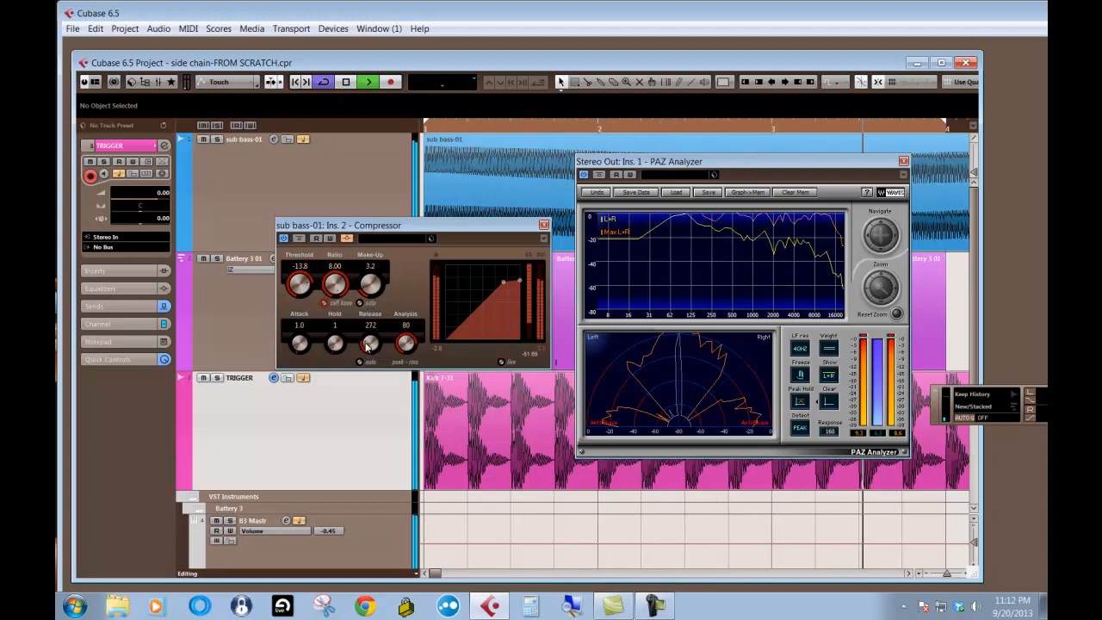
mouse_move(370, 291)
left_mouse_down()
mouse_move(369, 302)
mouse_move(368, 285)
left_mouse_up()
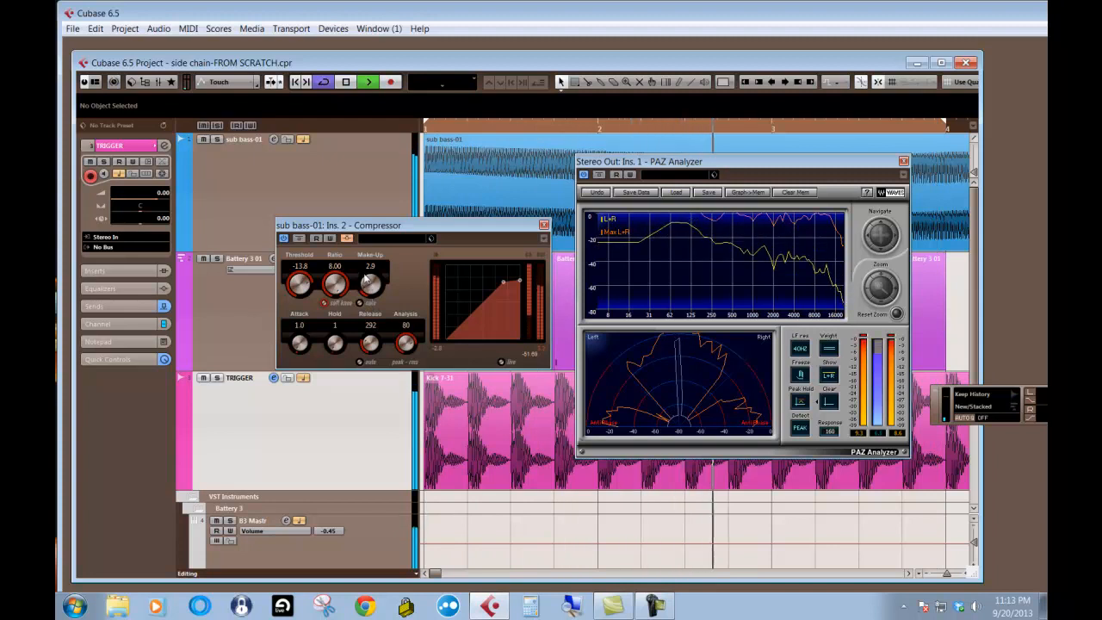
key("space")
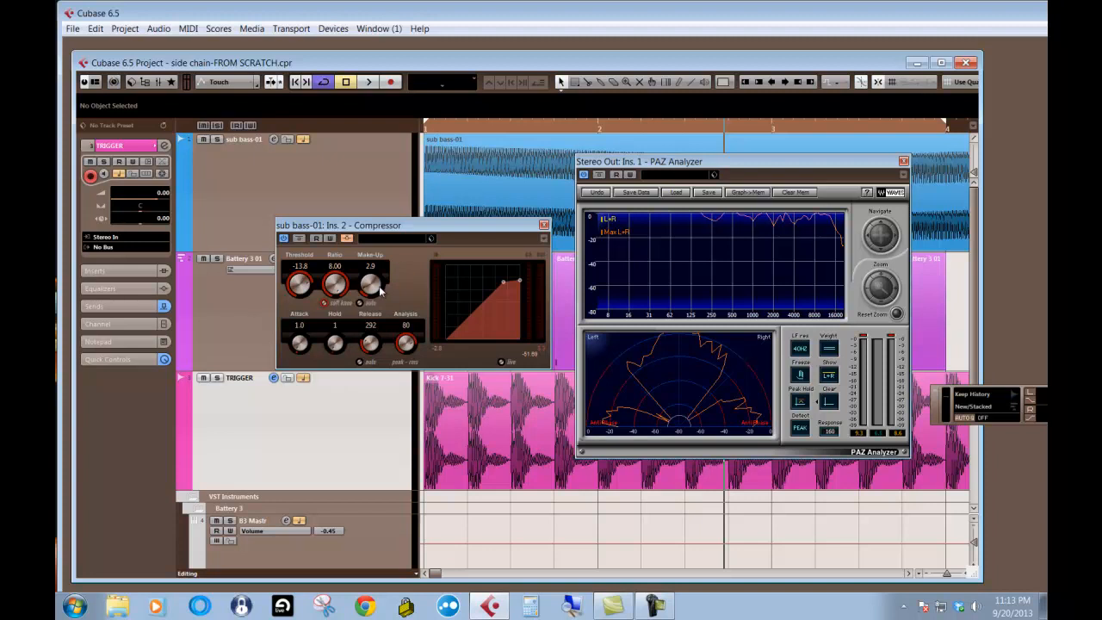
key("space")
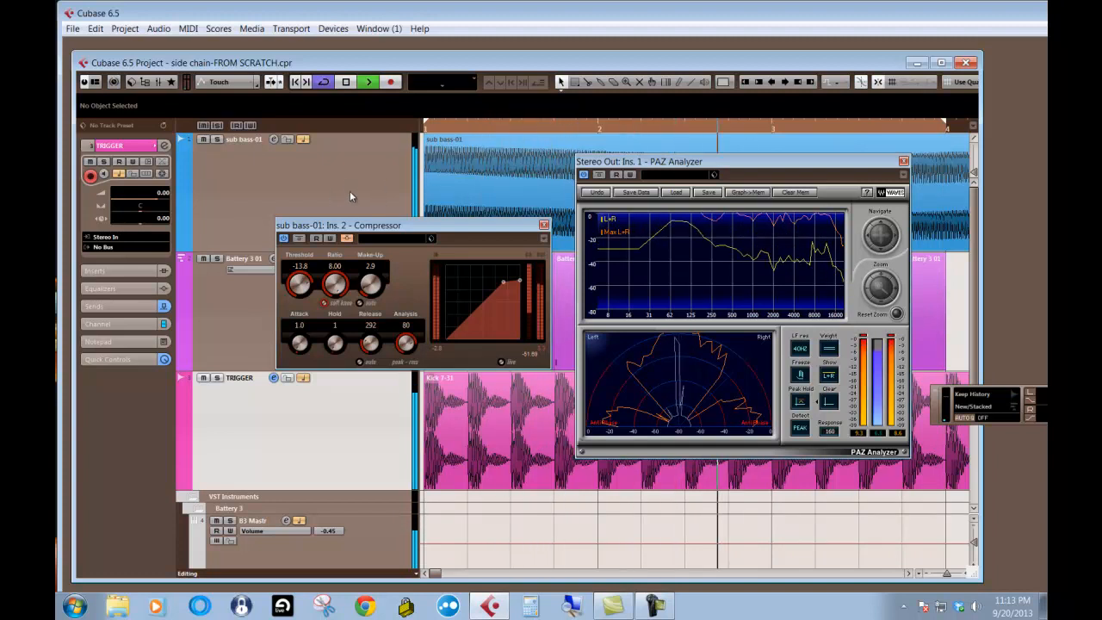
key("space")
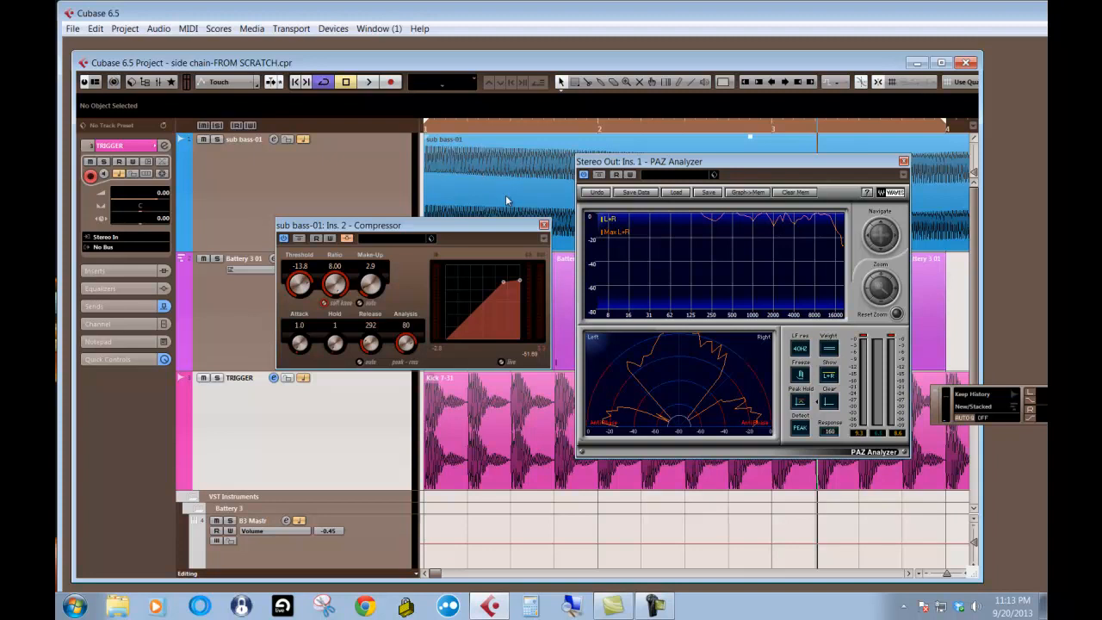
- Open the sub bass-01 channel settings, close its Compressor window, and solo the track
left_click(289, 156)
left_click(274, 139)
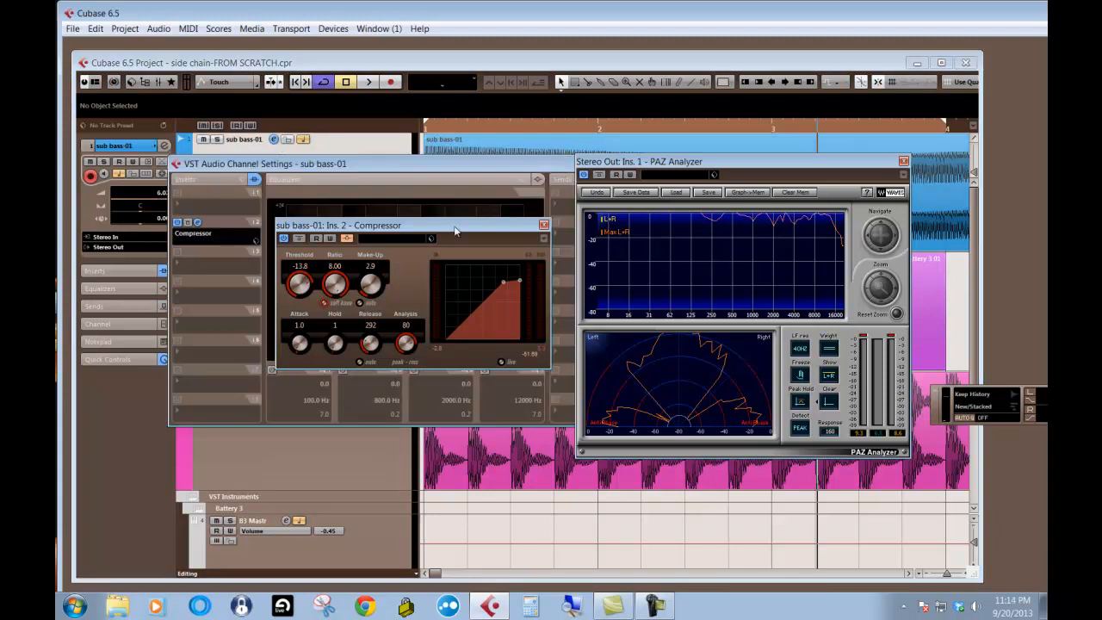
left_click(544, 225)
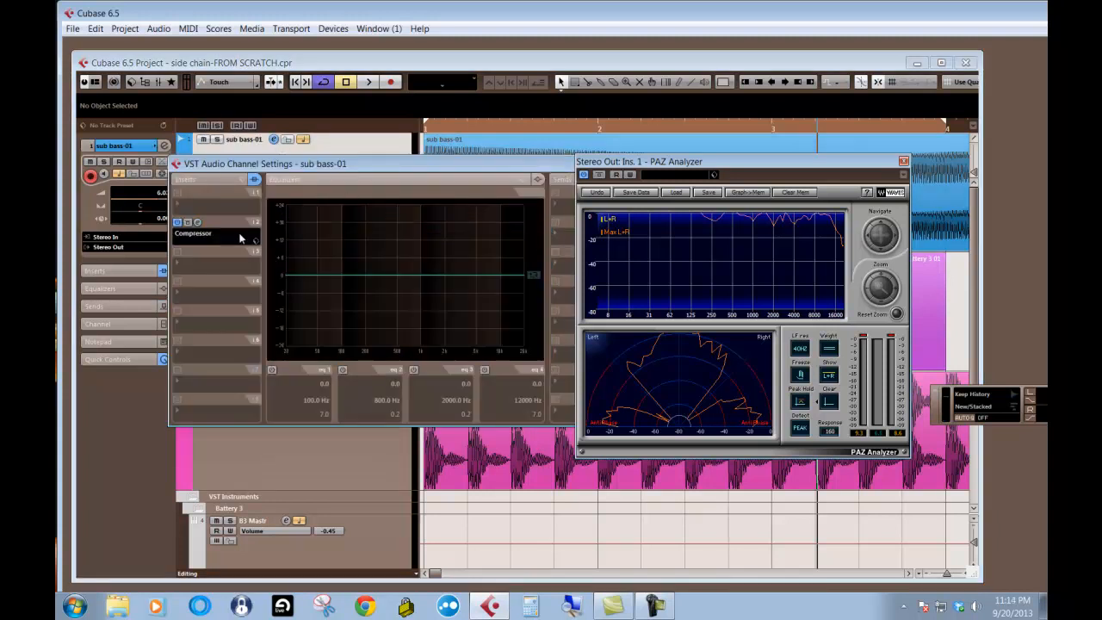
left_click(217, 139)
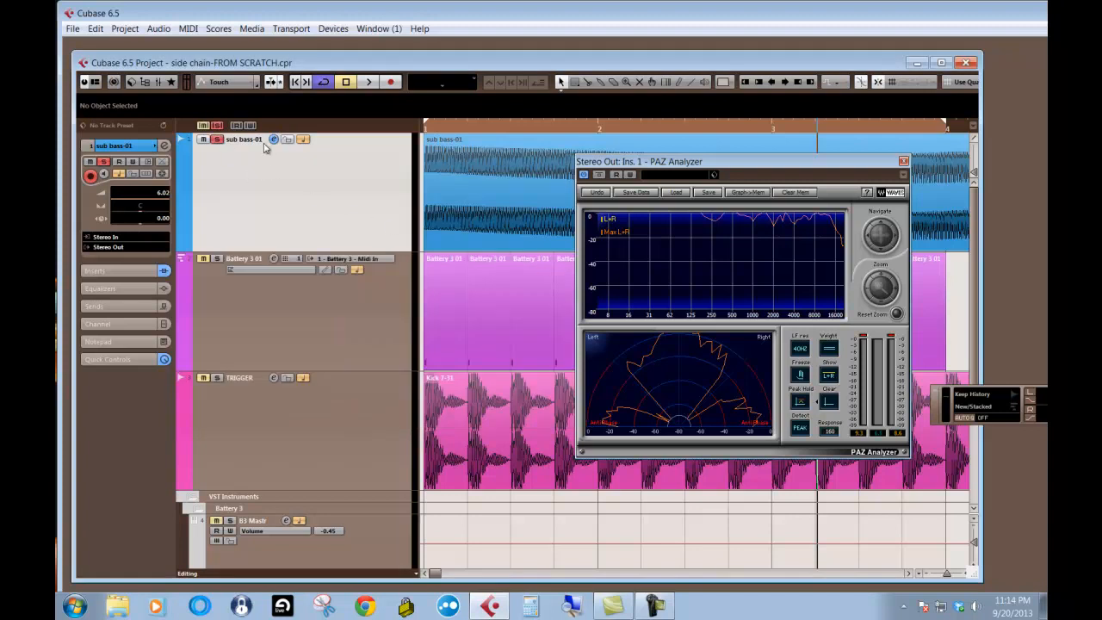
- Add a GEQ-30 equalizer to the third insert slot of sub bass-01 and place its window clear of the PAZ Analyzer
left_click(273, 139)
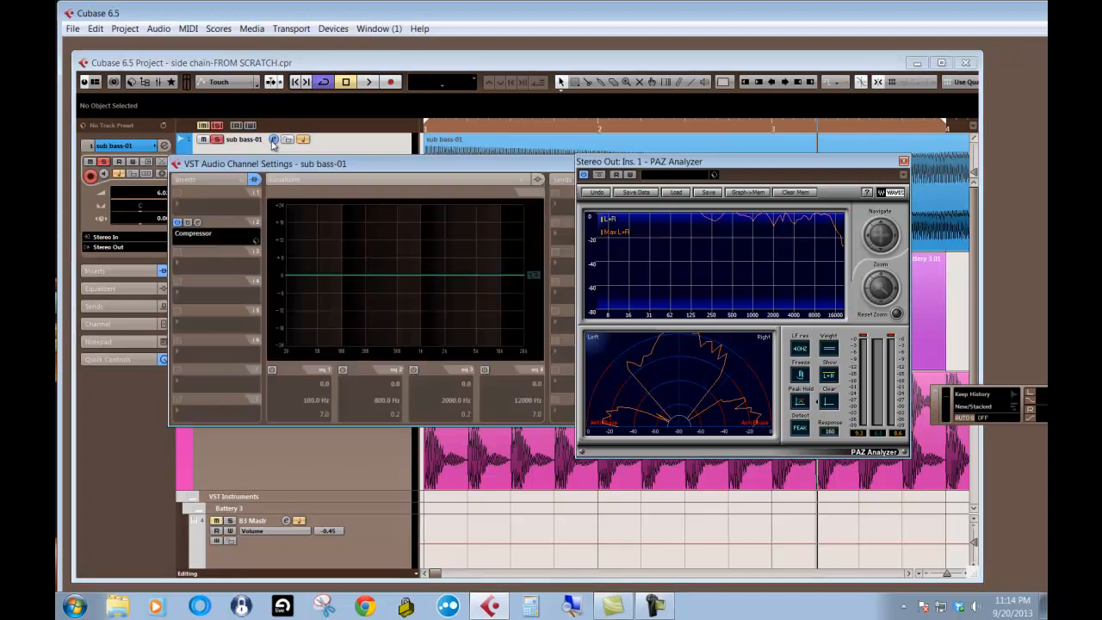
left_click(190, 264)
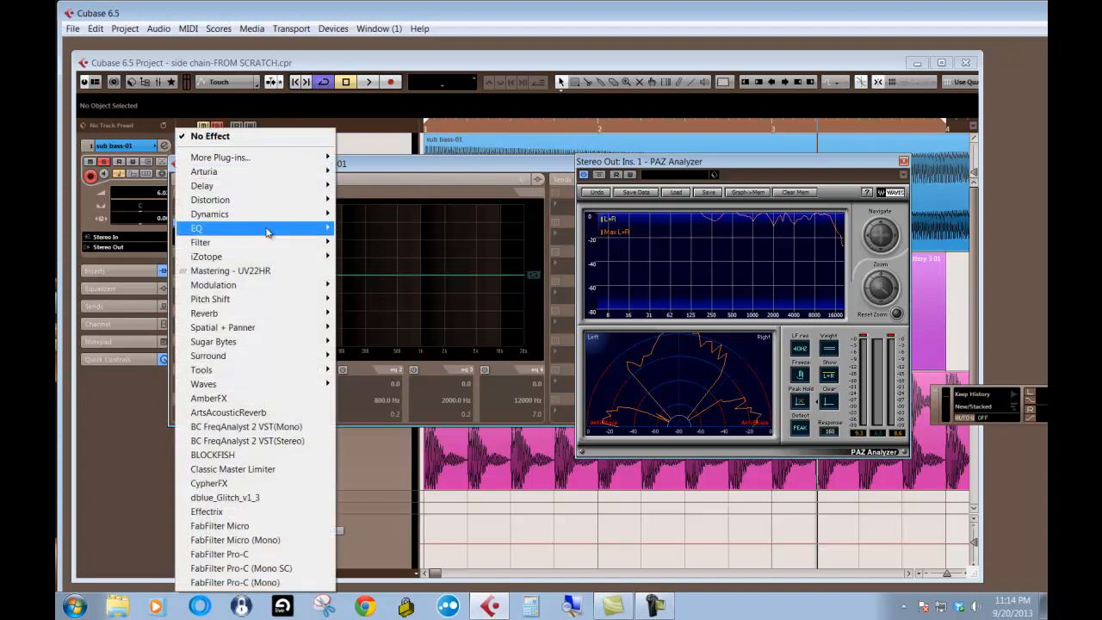
mouse_move(267, 230)
left_click(396, 276)
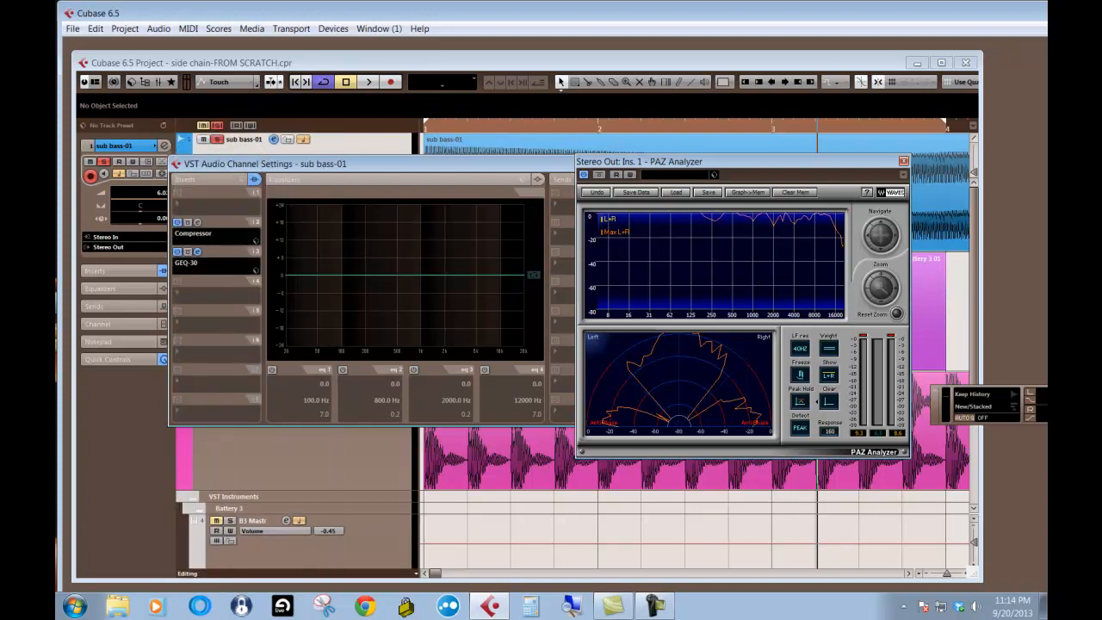
left_click_drag(676, 249, 469, 347)
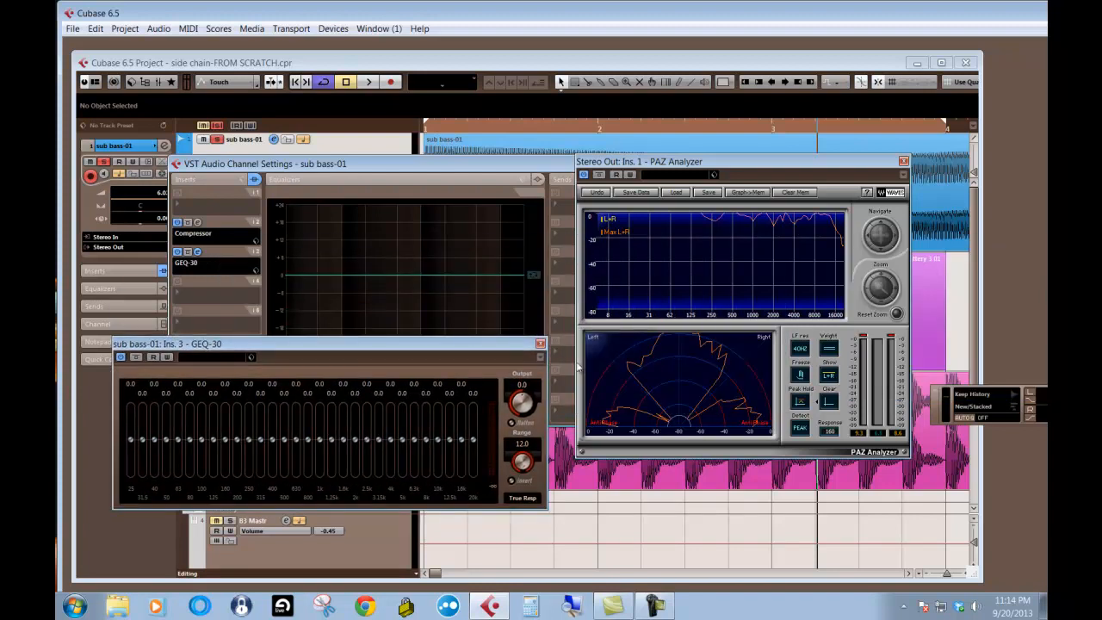
- Play the soloed sub bass with the TRIGGER track soloed as well, and move the GEQ-30 window below the analyzer's spectrum graph
key("space")
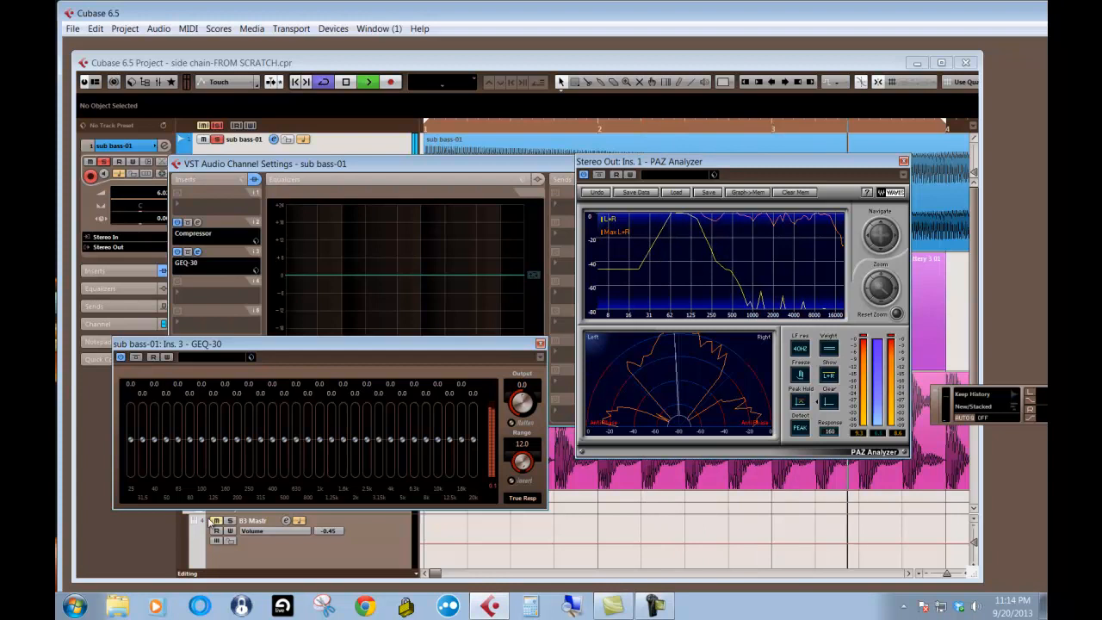
left_click_drag(301, 346, 516, 245)
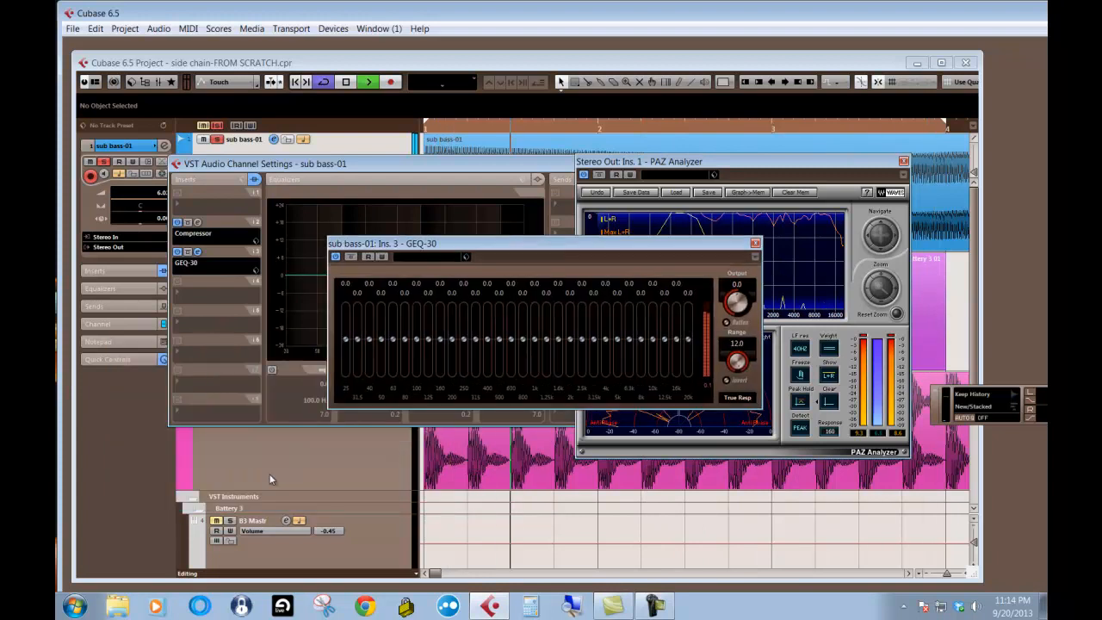
left_click(220, 391)
left_click(217, 377)
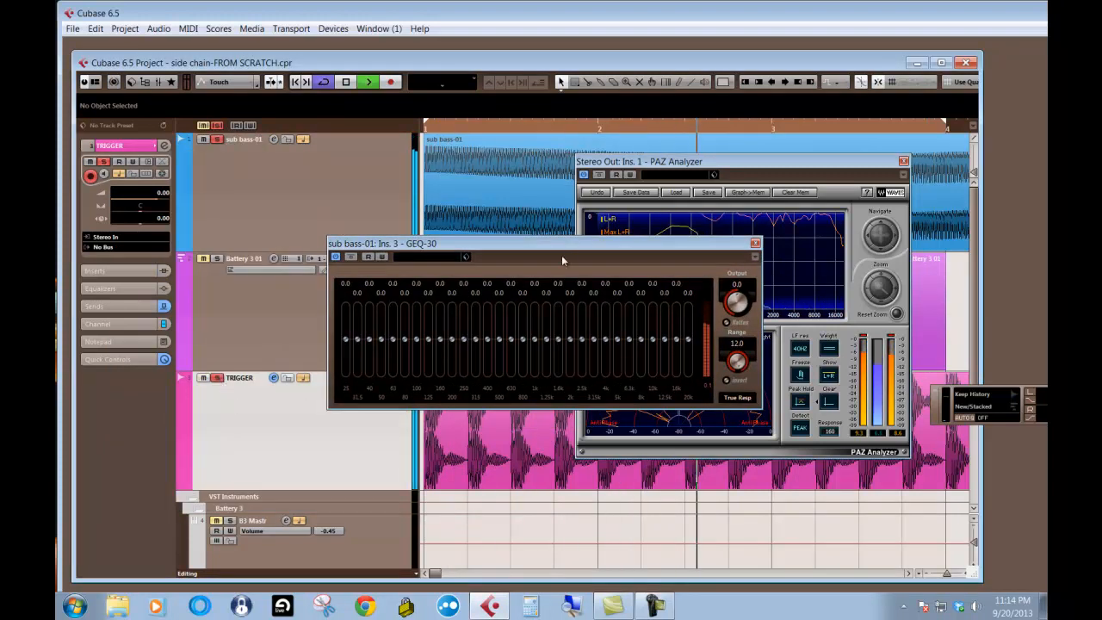
left_click_drag(583, 246, 387, 269)
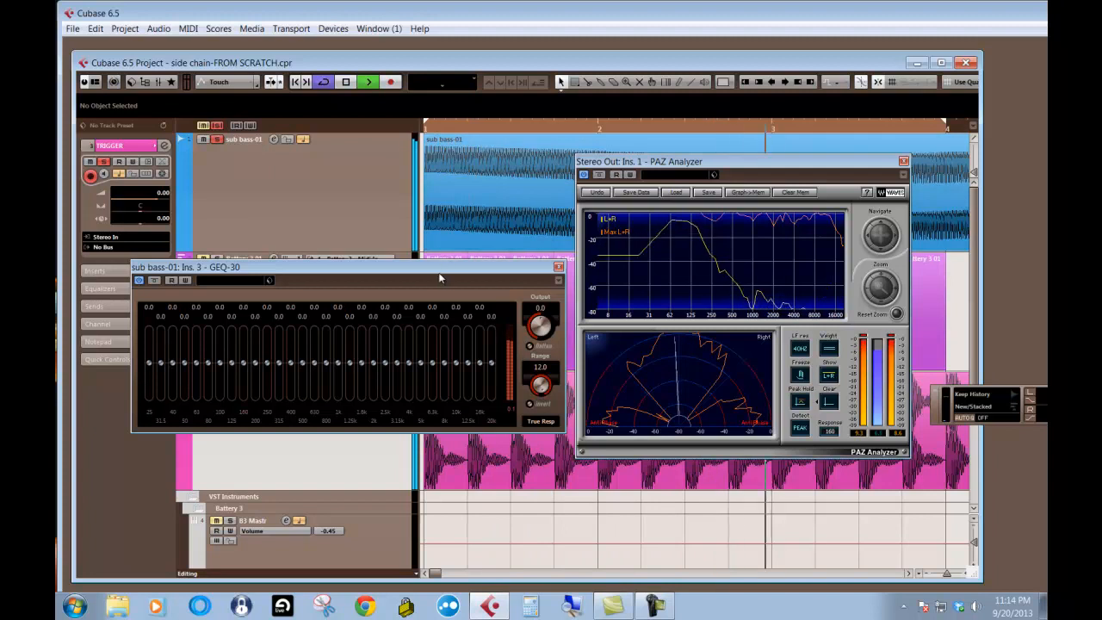
left_click_drag(426, 270, 677, 351)
- Solo the B3 Mastr channel, open its channel settings, and show its GEQ-30 above the sub bass equalizer
left_click(341, 328)
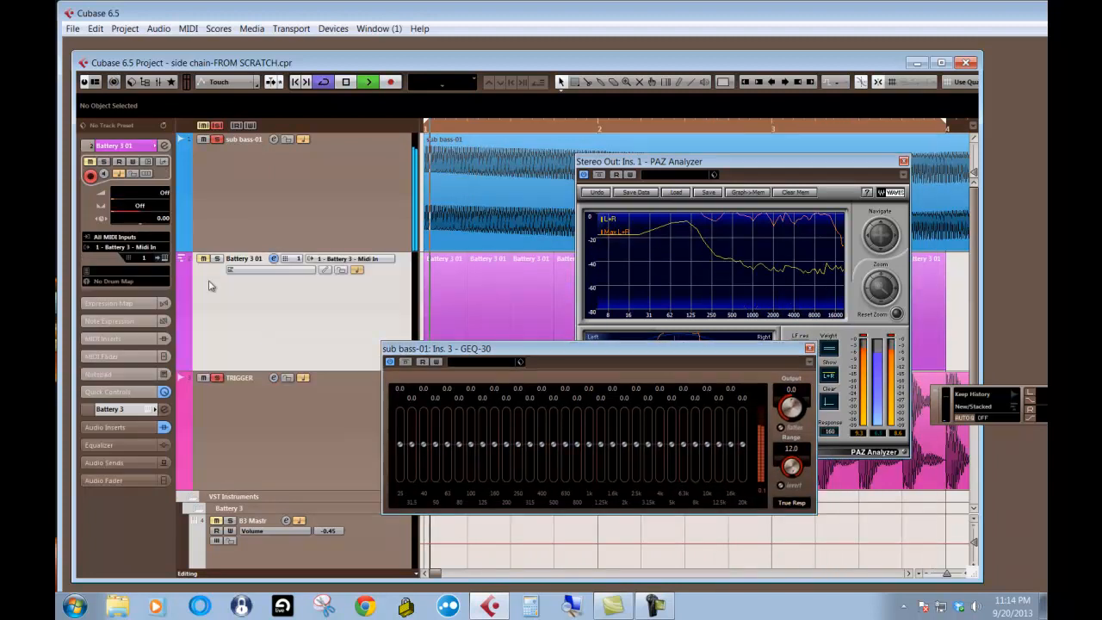
left_click(293, 527)
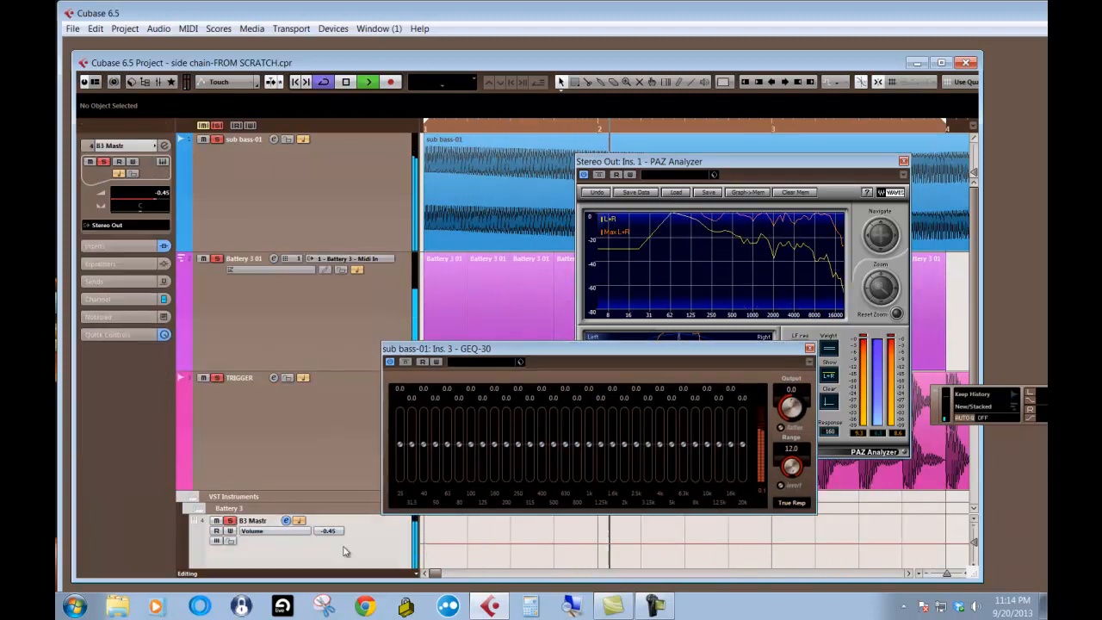
left_click(288, 522)
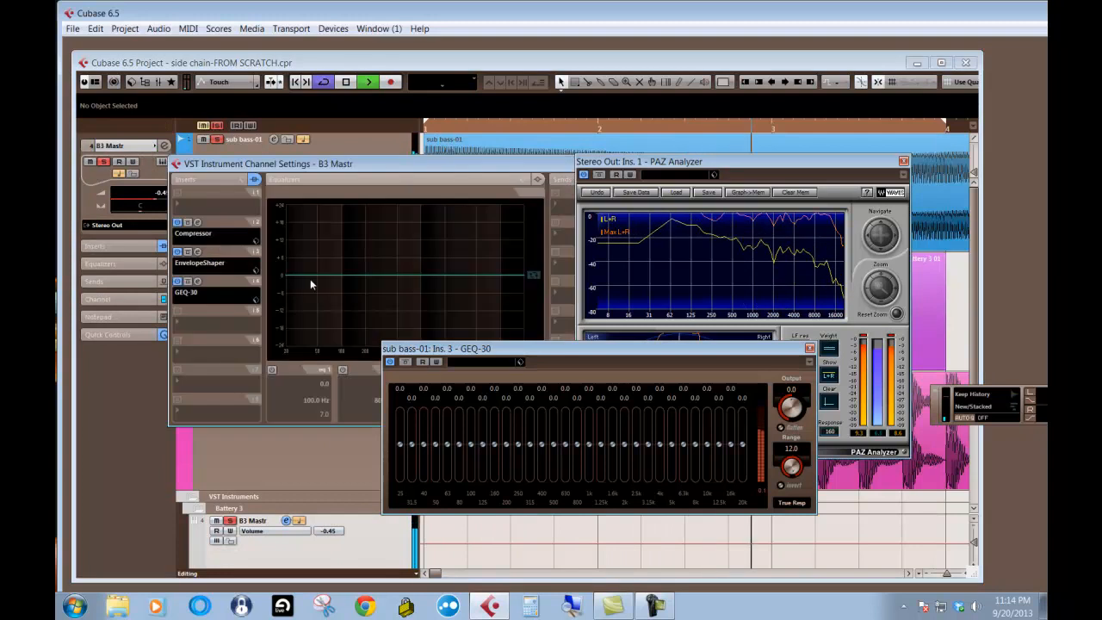
left_click(197, 287)
left_click_drag(215, 384, 442, 169)
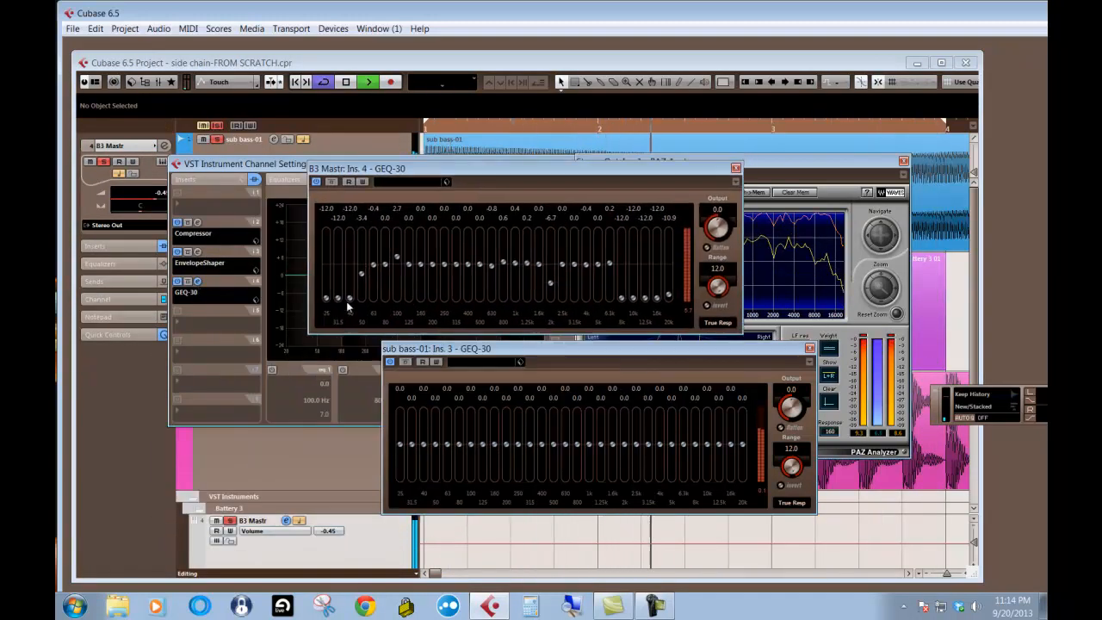
- In the B3 Mastr GEQ-30, set the 50 Hz band to -12.0, 63 Hz to -5.9, 80 Hz to -0.4 and 100 Hz to 1.5
left_click_drag(363, 280, 365, 319)
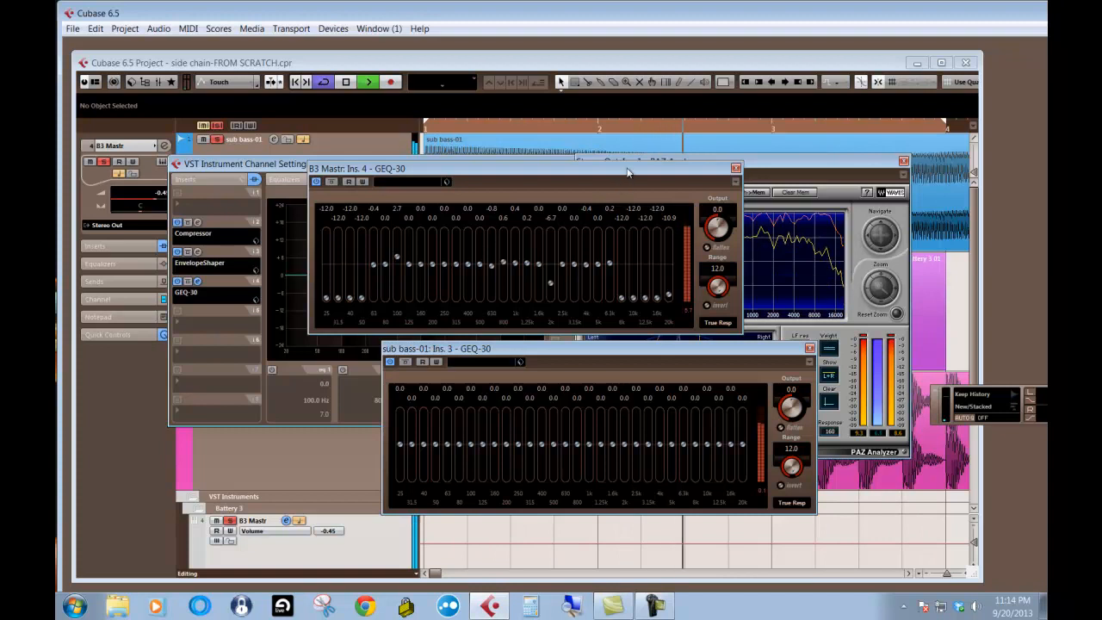
left_click_drag(626, 168, 633, 307)
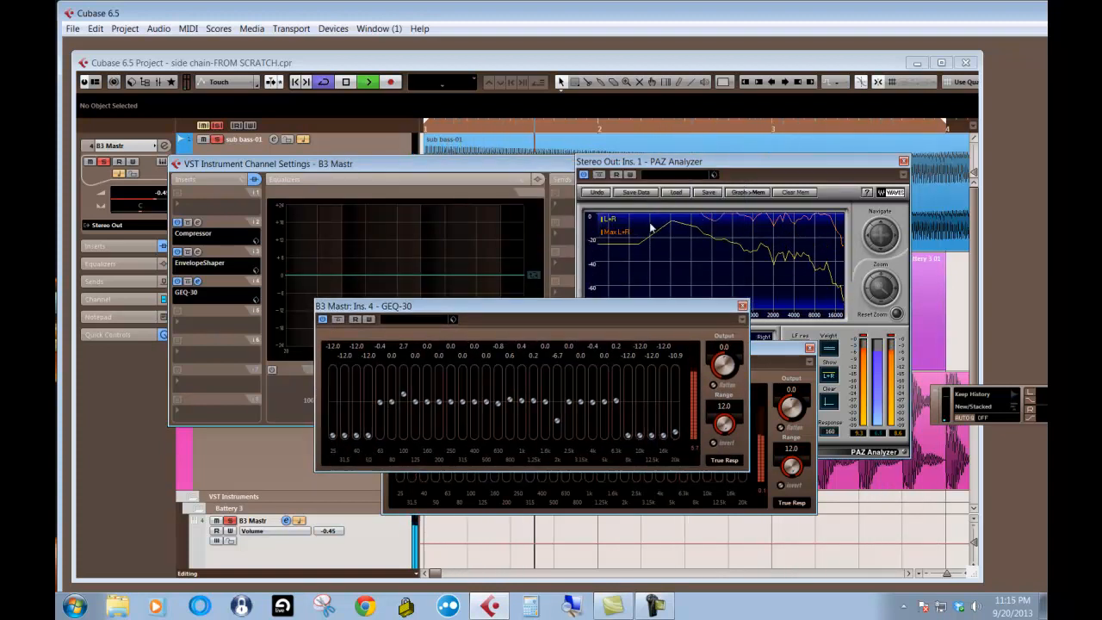
left_click_drag(380, 401, 384, 417)
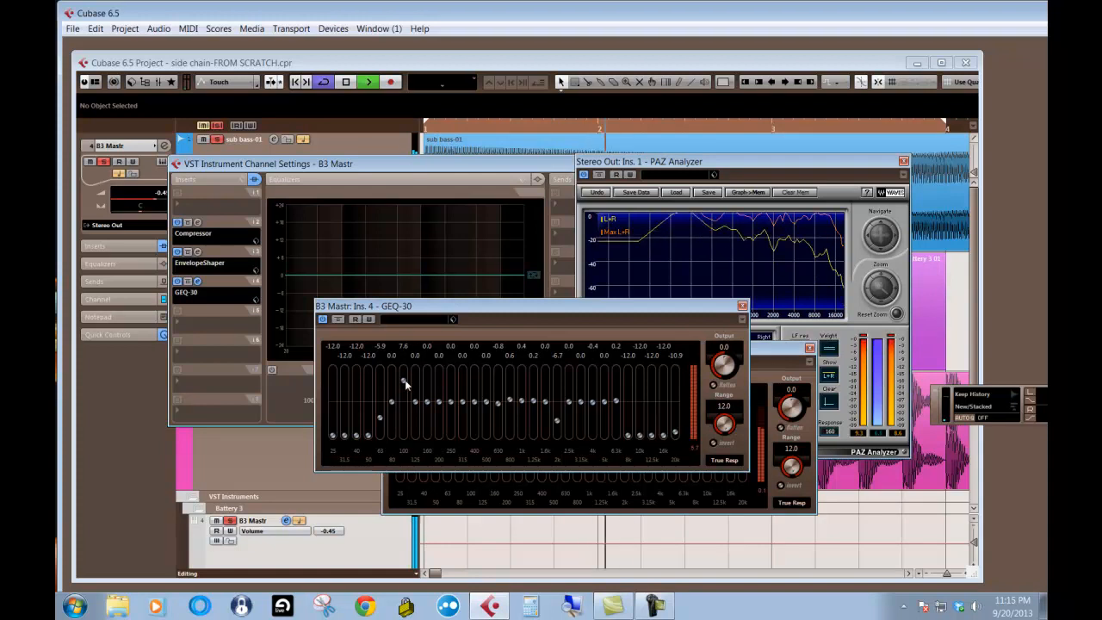
mouse_move(405, 397)
left_mouse_down()
mouse_move(393, 440)
mouse_move(392, 407)
left_mouse_up()
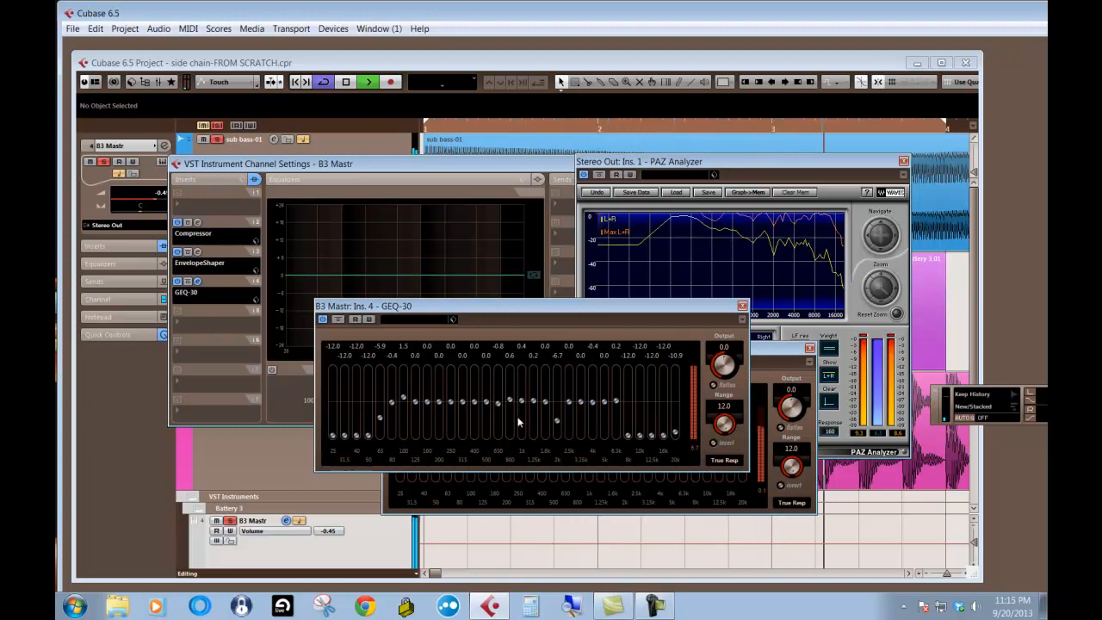
- Set the B3 Mastr GEQ-30's 1 kHz band to 2.1 and, with playback stopped, show the equal-loudness contours chart in Firefox
left_click_drag(524, 401, 525, 400)
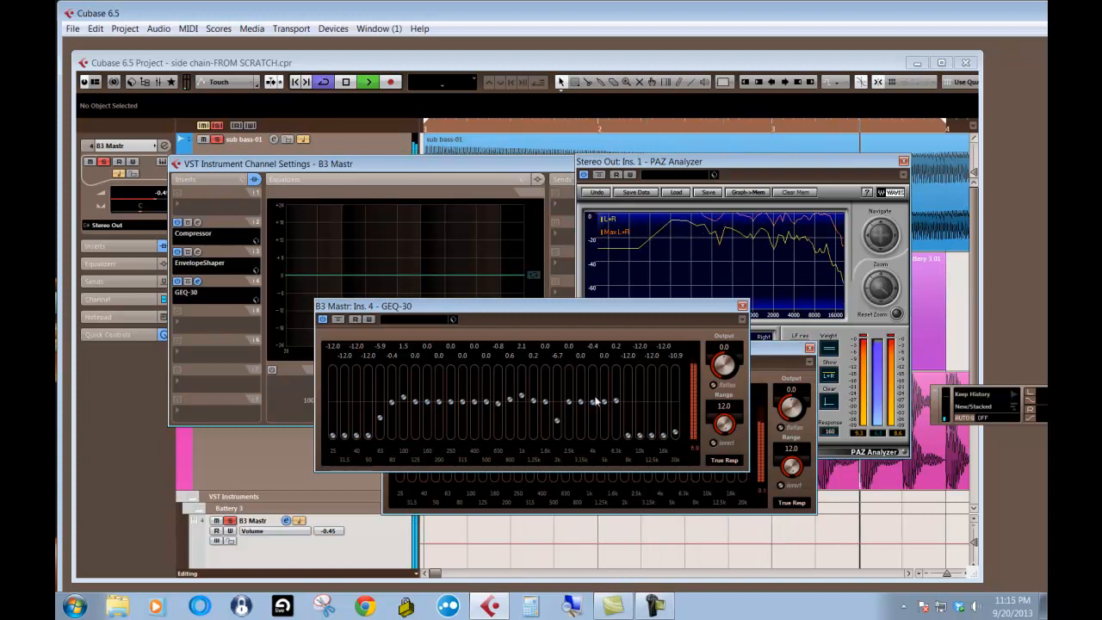
key("space")
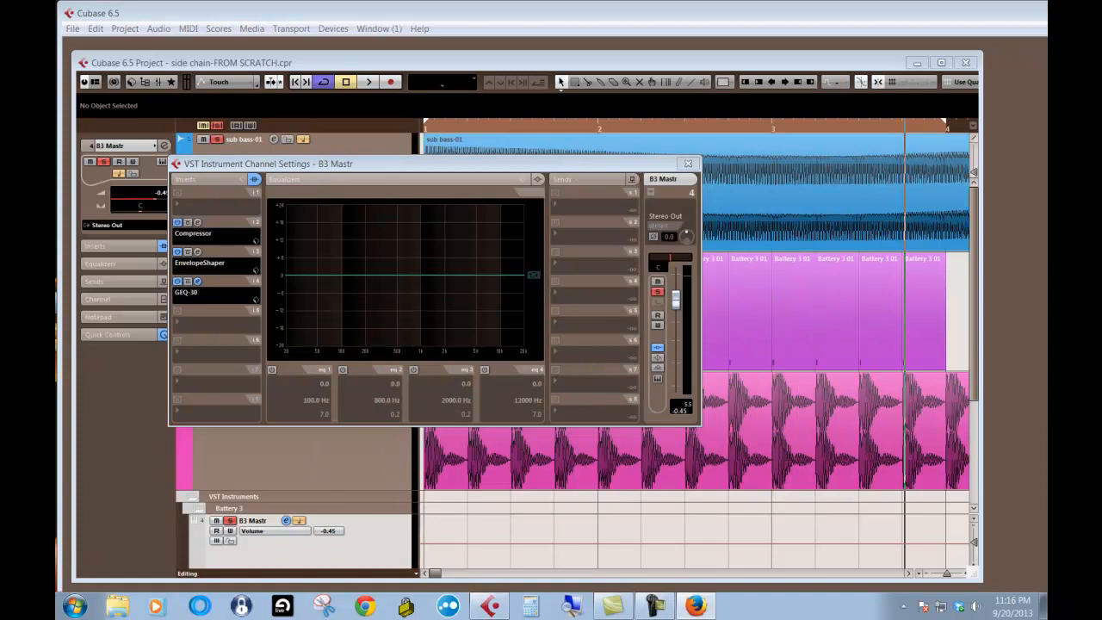
left_click_drag(1047, 42, 755, 42)
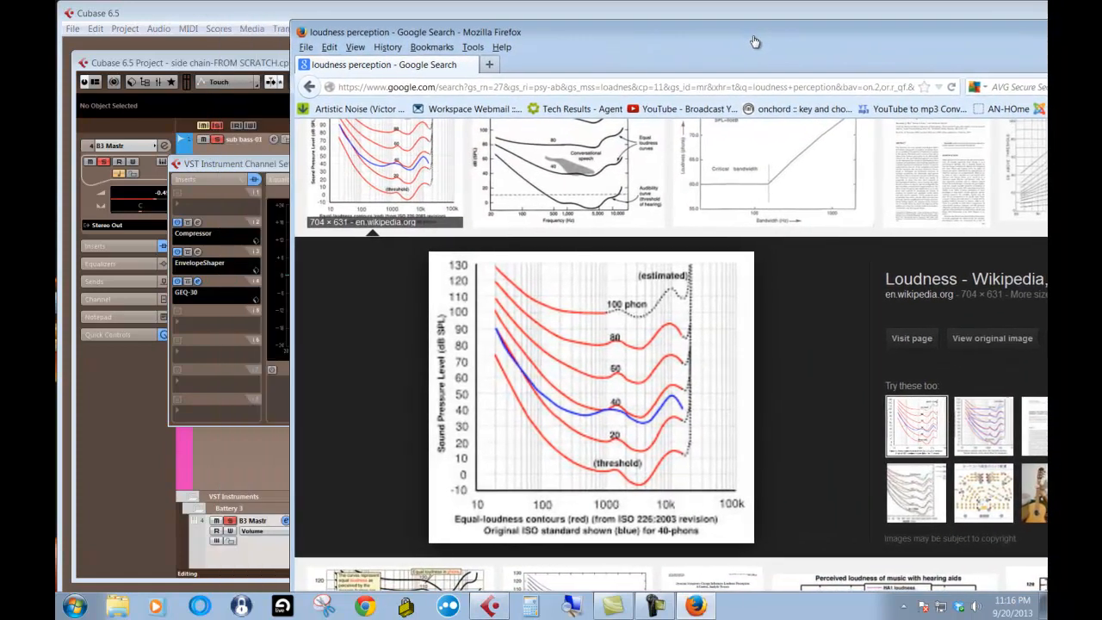
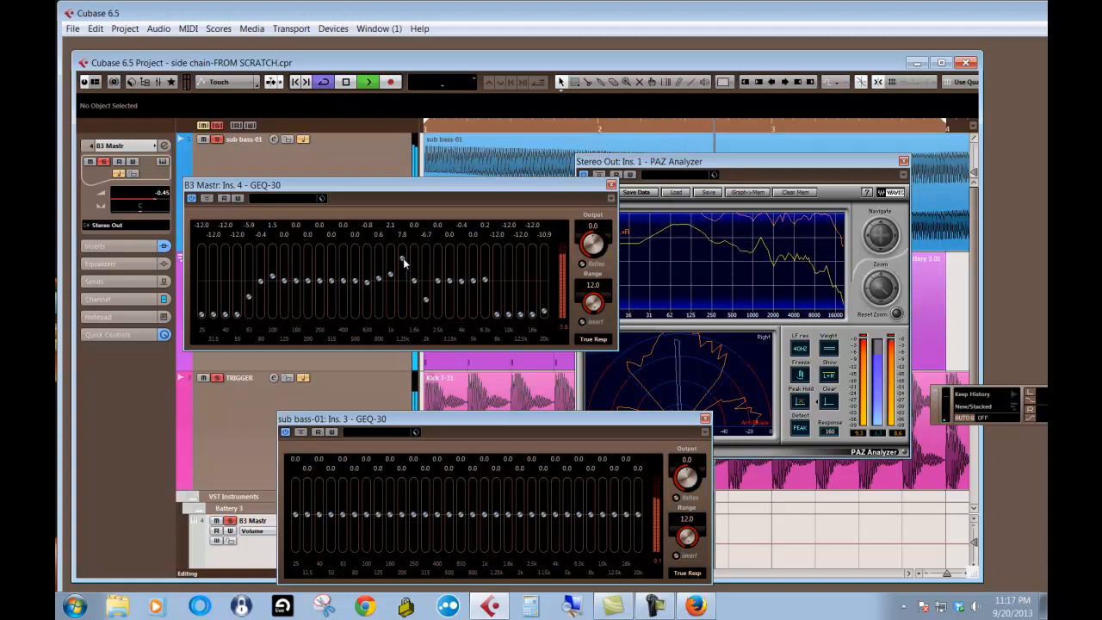
- During playback, set the B3 Mastr GEQ-30's 1 kHz band to 1.7 and its 1.25 kHz band to 4.6
left_click_drag(403, 260, 402, 267)
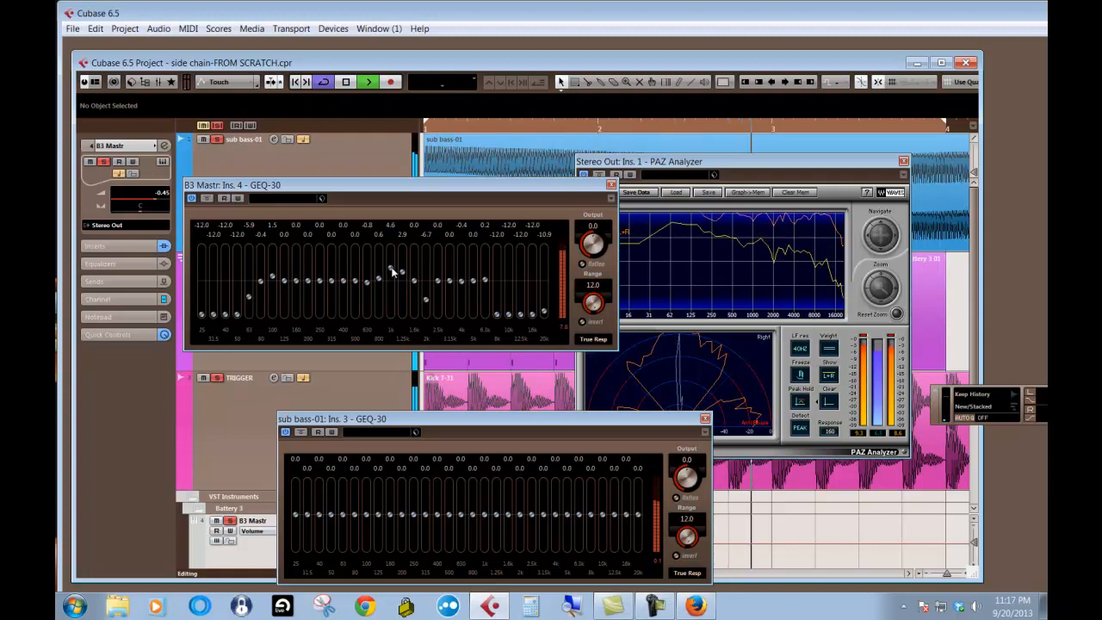
left_click_drag(401, 272, 401, 267)
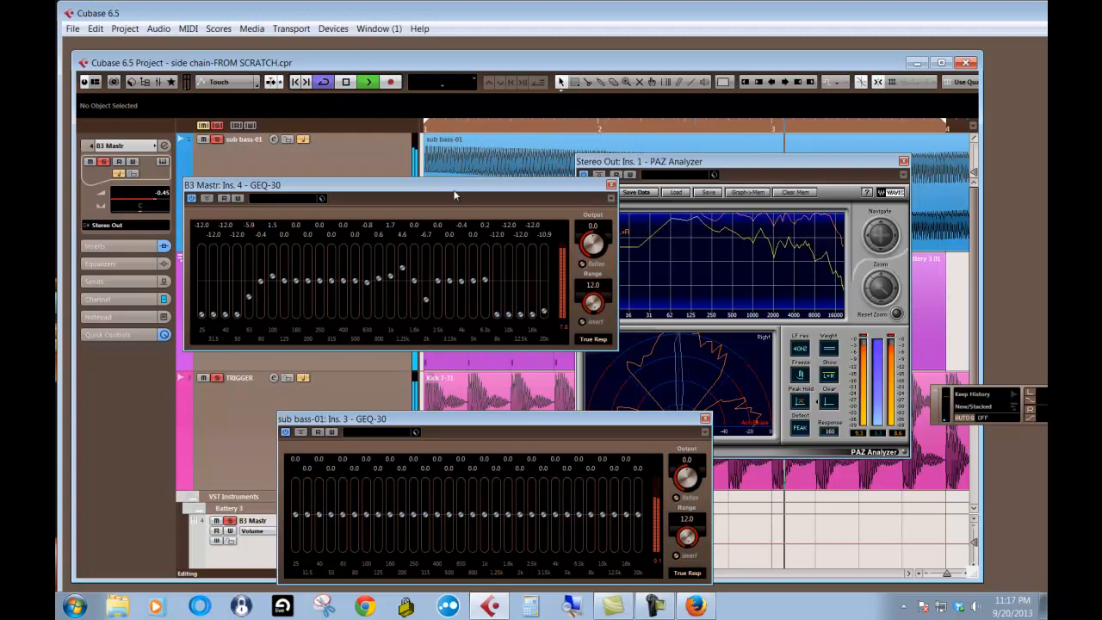
- Open the sub bass-01 channel settings, close the B3 Mastr GEQ-30, and place the sub bass GEQ-30 beside the PAZ Analyzer
left_click(284, 148)
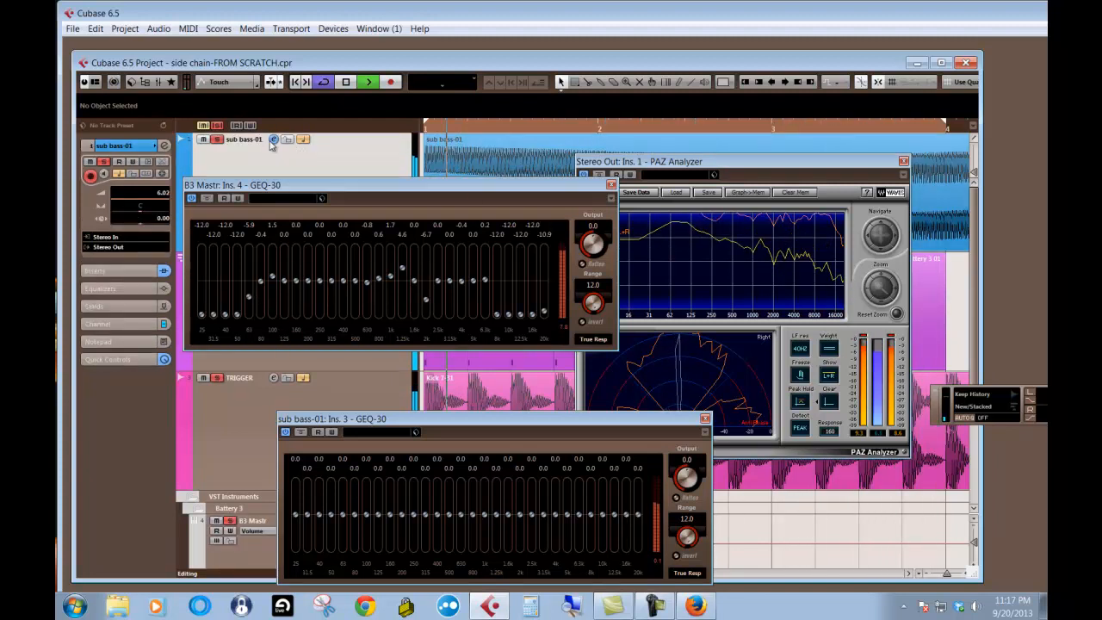
left_click(273, 140)
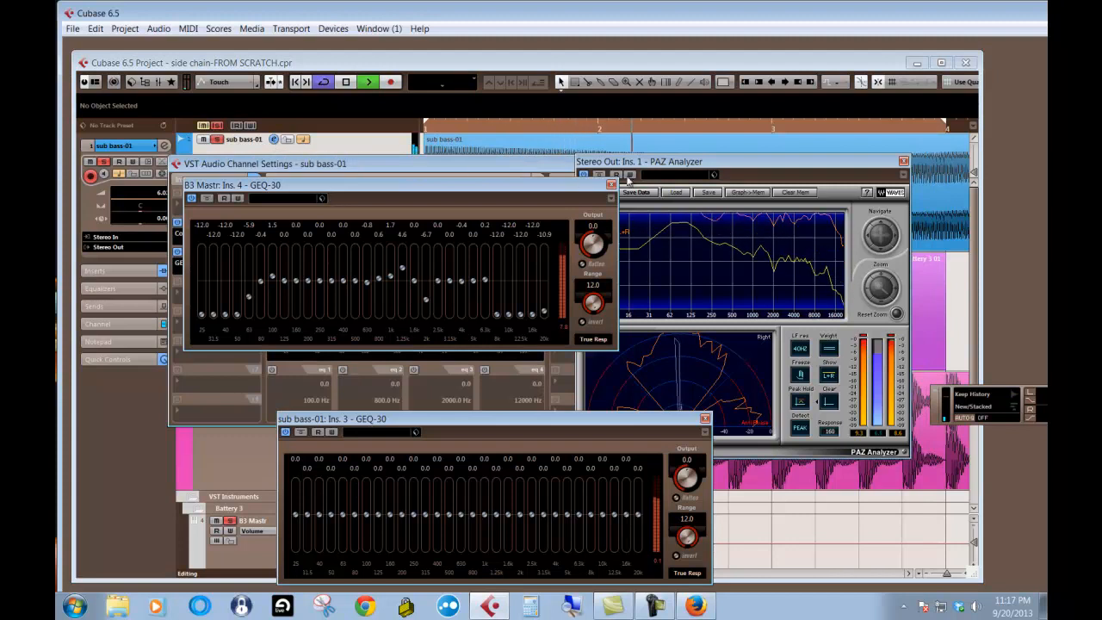
left_click(611, 186)
left_click(192, 255)
left_click(192, 255)
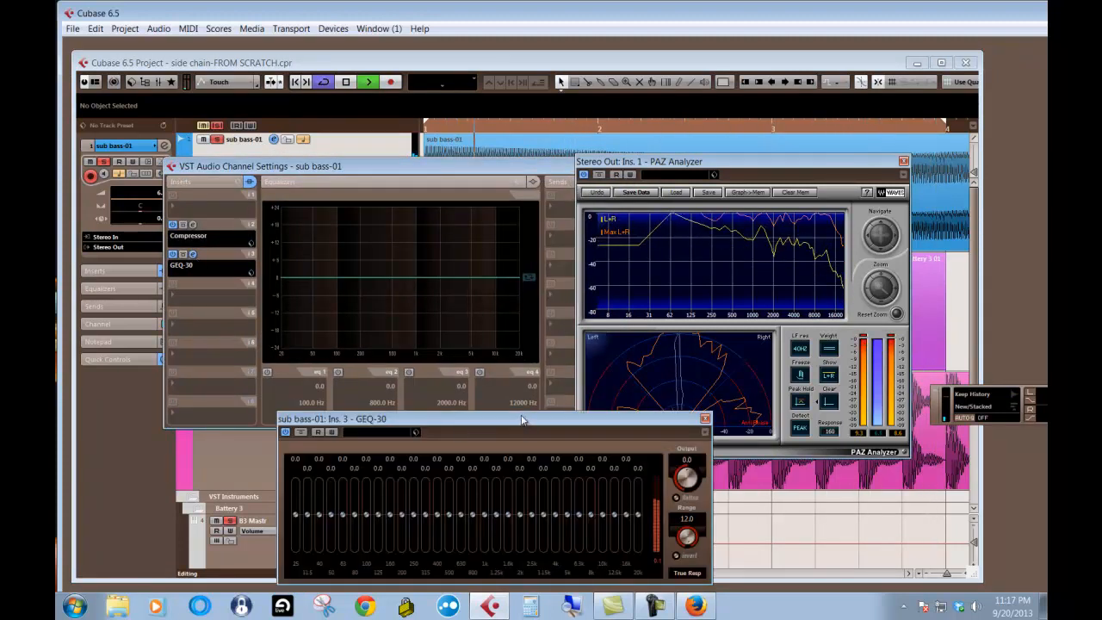
left_click_drag(522, 419, 410, 244)
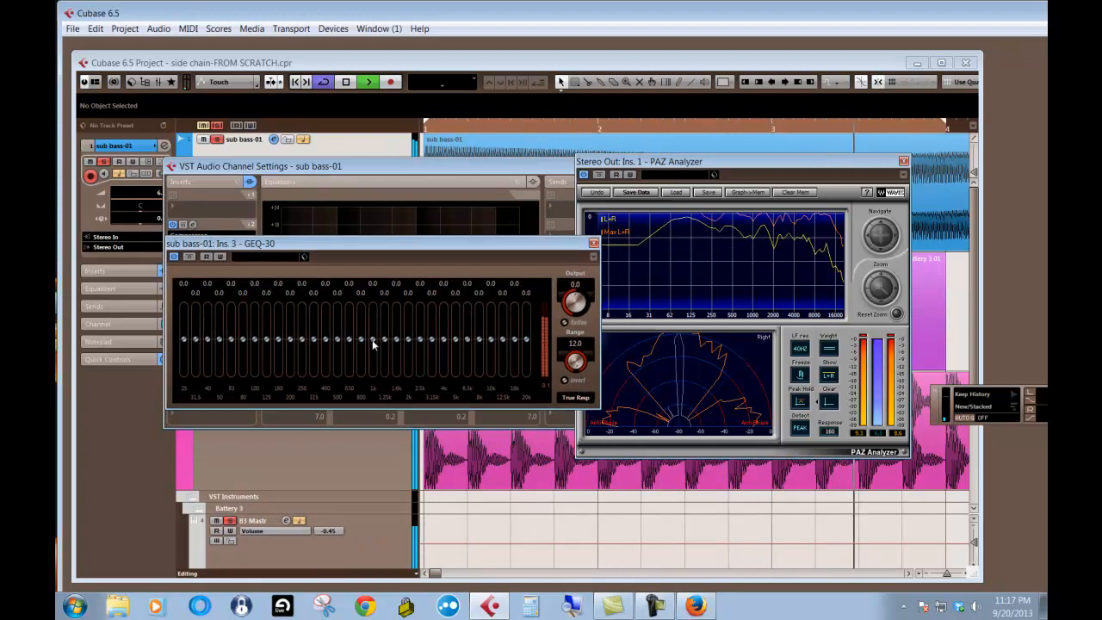
- In the sub bass GEQ-30, cut the 1 kHz band to -7.2 and the 1.25 kHz band to -5.3
left_click_drag(372, 342, 372, 384)
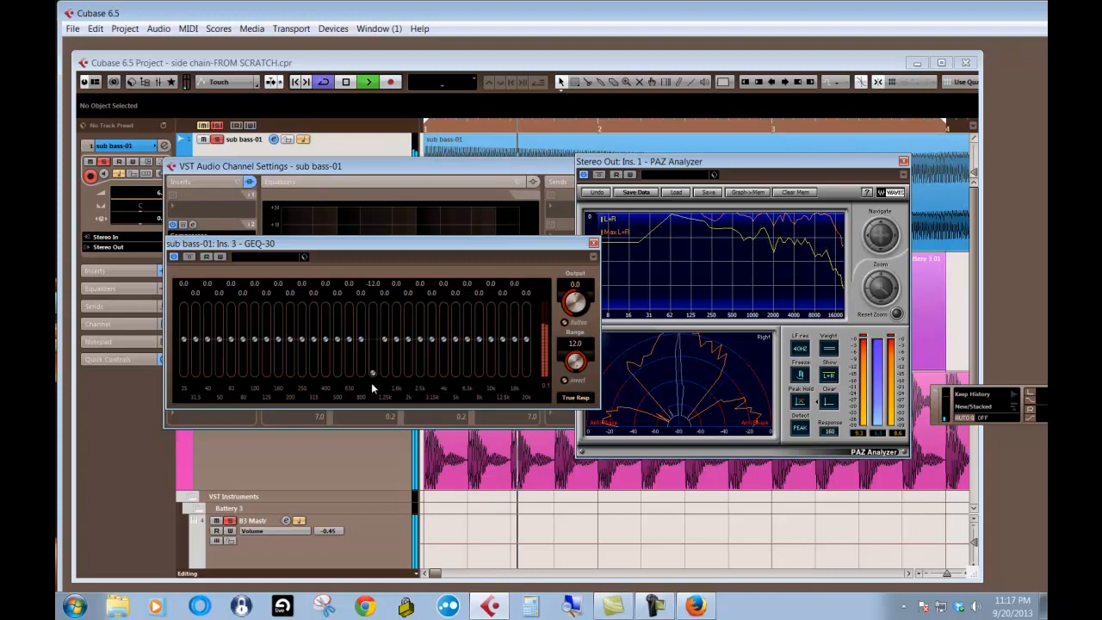
left_click_drag(374, 374, 377, 359)
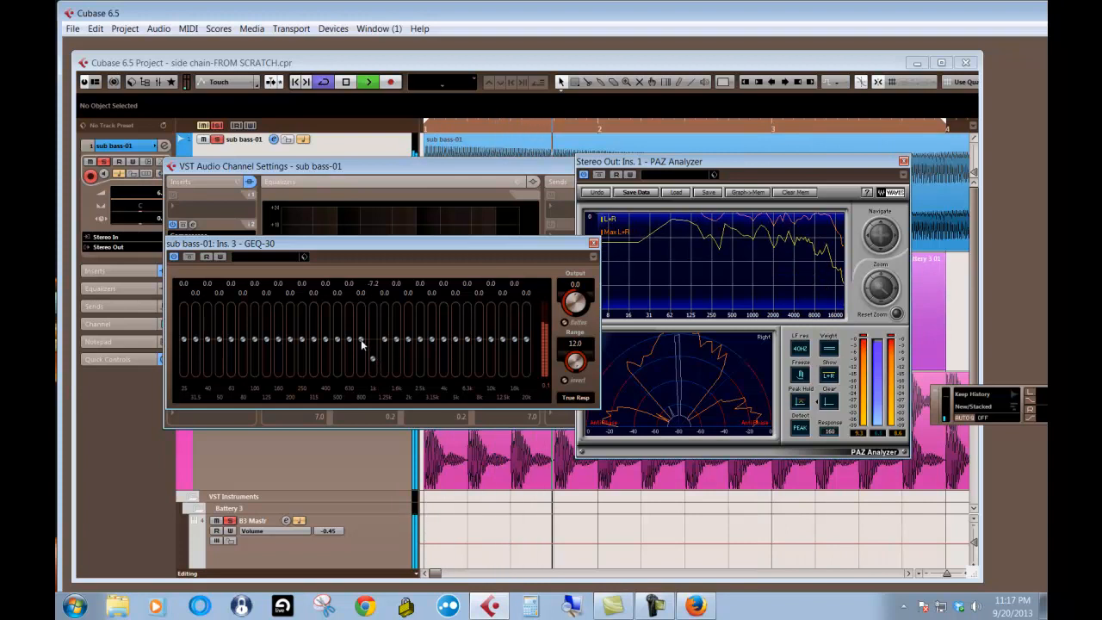
left_click_drag(384, 341, 388, 353)
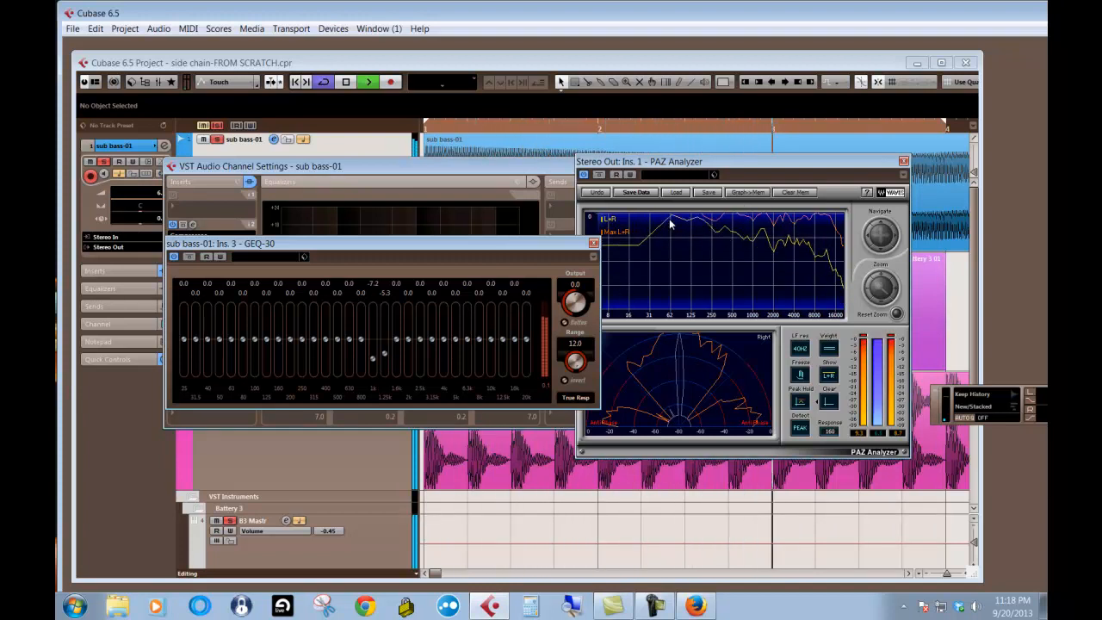
- Move the sub bass GEQ-30 below the analyzer's spectrum graph, and close and reopen the sub bass-01 channel settings so its inserts are accessible
left_click_drag(568, 250, 541, 287)
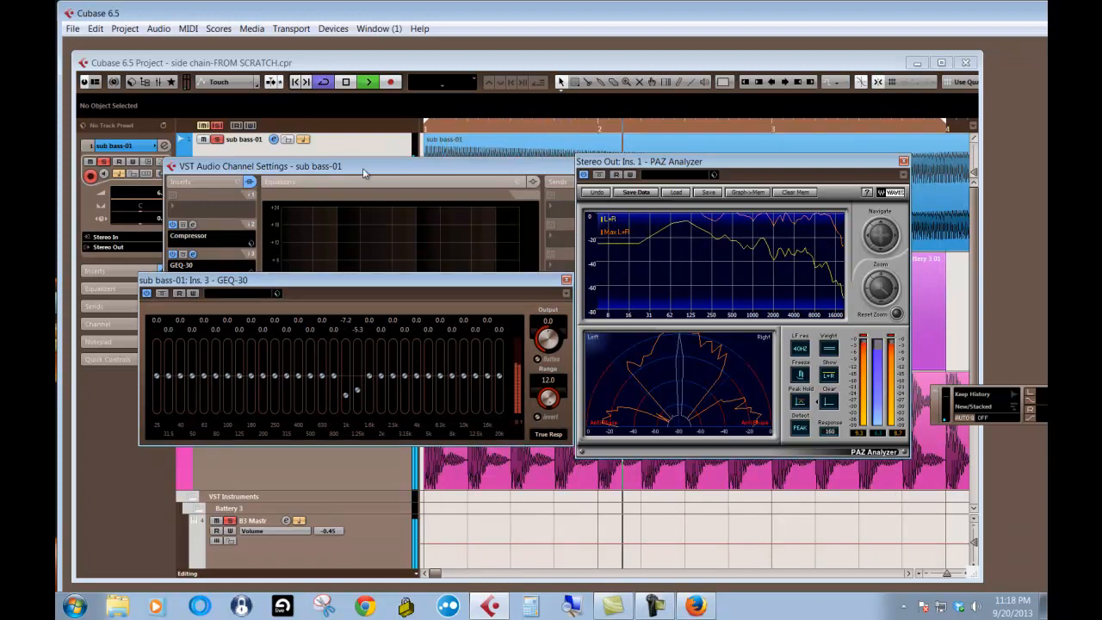
left_click(221, 263)
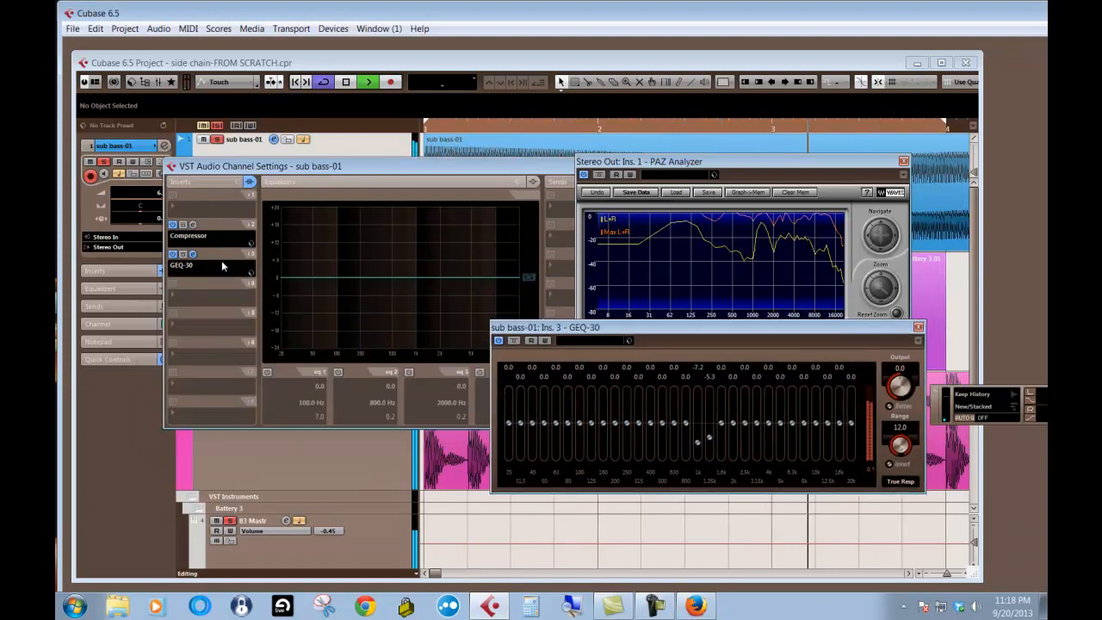
left_click_drag(514, 185, 244, 195)
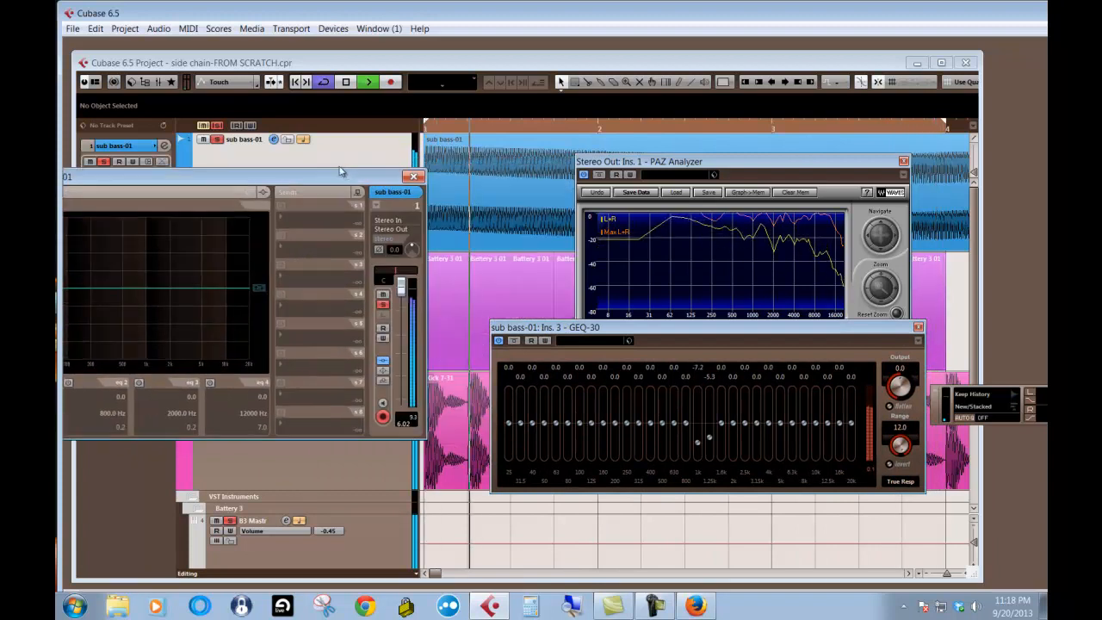
left_click(413, 177)
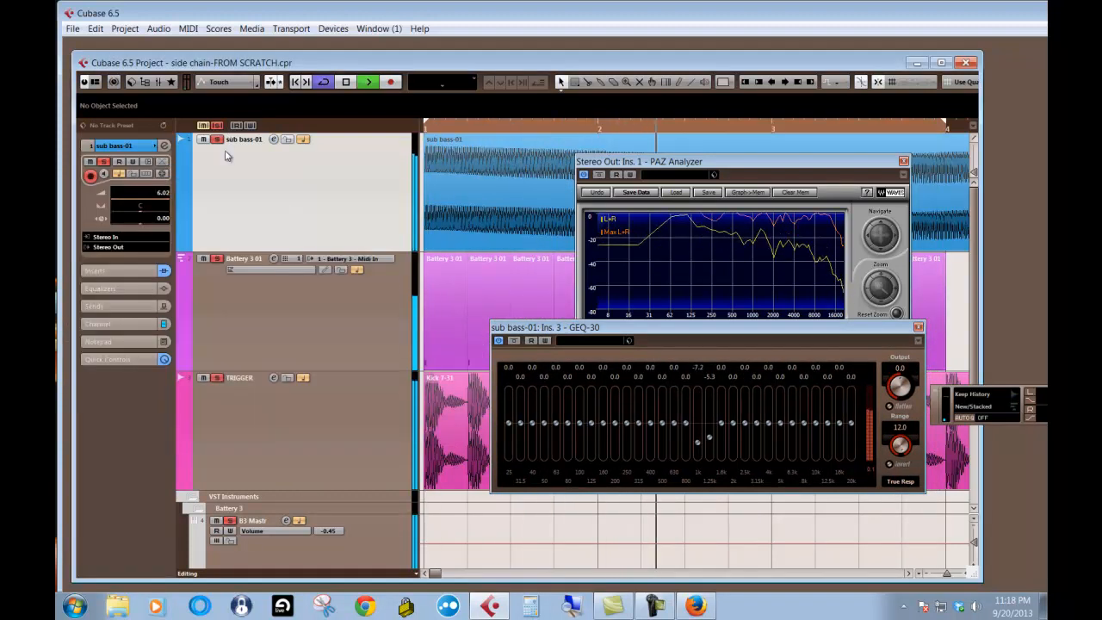
left_click(273, 138)
left_click_drag(271, 177, 613, 175)
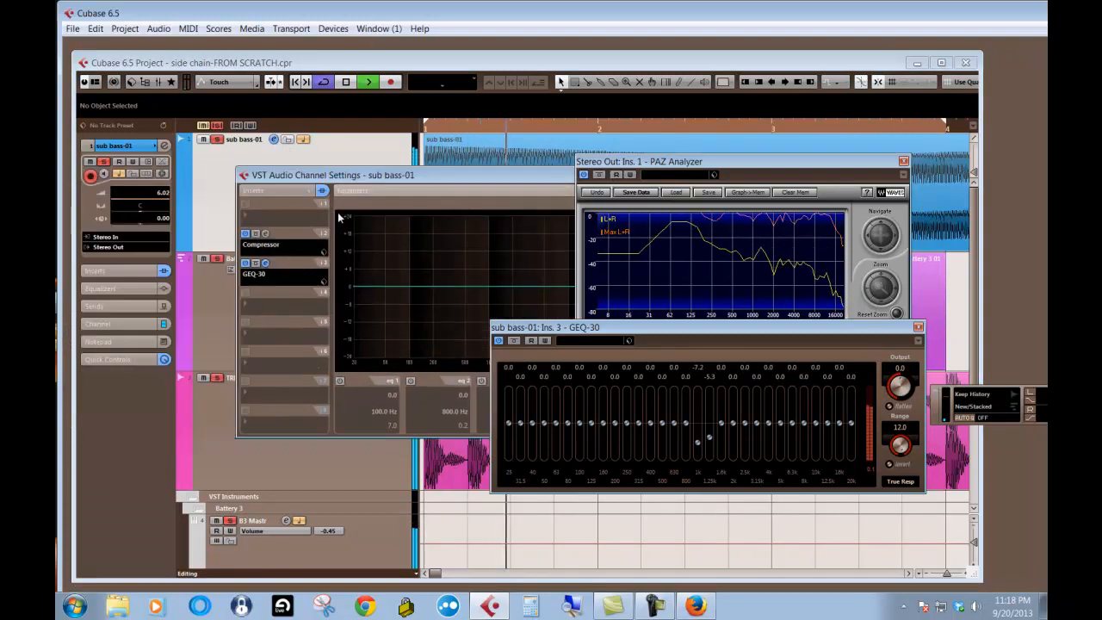
left_click(267, 263)
left_click(267, 263)
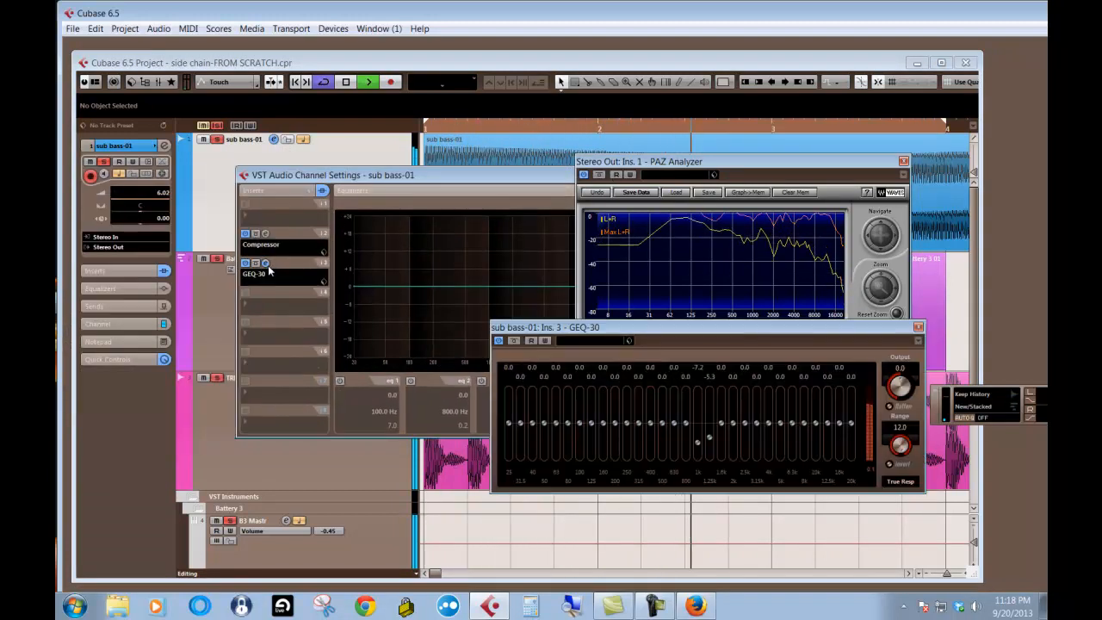
- Boost the sub bass GEQ-30's 25, 31.5 and 40 Hz bands to 12.0 and arrange its window and the PAZ Analyzer without overlap
left_click_drag(573, 326, 346, 240)
mouse_move(281, 337)
left_mouse_down()
mouse_move(283, 302)
mouse_move(307, 301)
left_mouse_up()
left_click_drag(656, 157, 788, 148)
left_click_drag(594, 241, 555, 169)
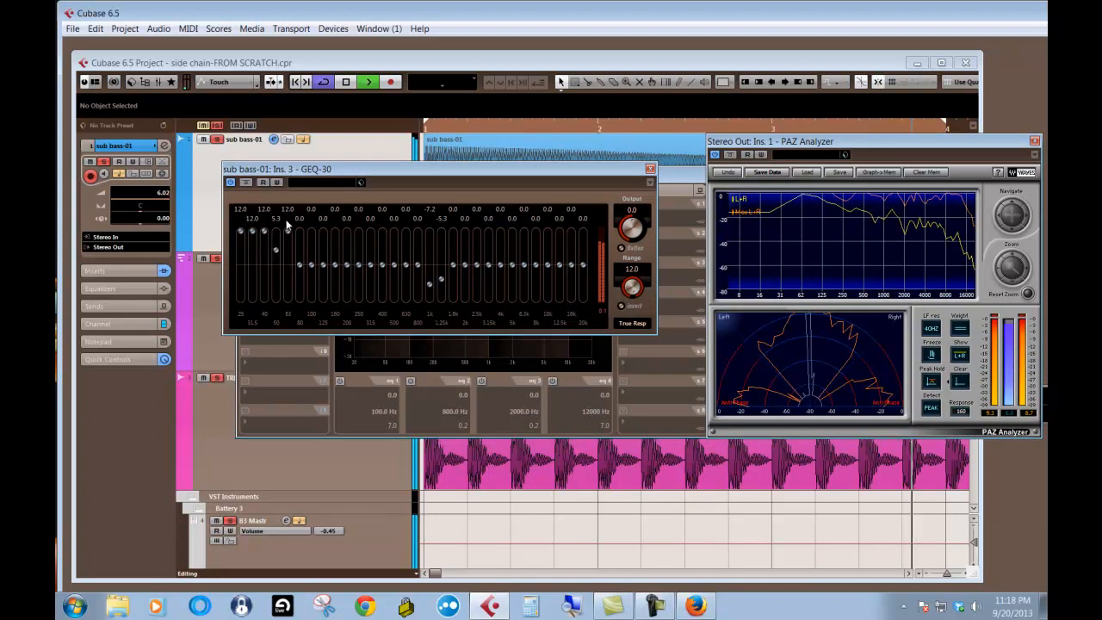
- In the sub bass GEQ-30, set the 50 Hz band to 1.3, 63 Hz to 3.8 and 80 Hz to 0.4
mouse_move(278, 248)
left_mouse_down()
mouse_move(278, 221)
mouse_move(278, 255)
left_mouse_up()
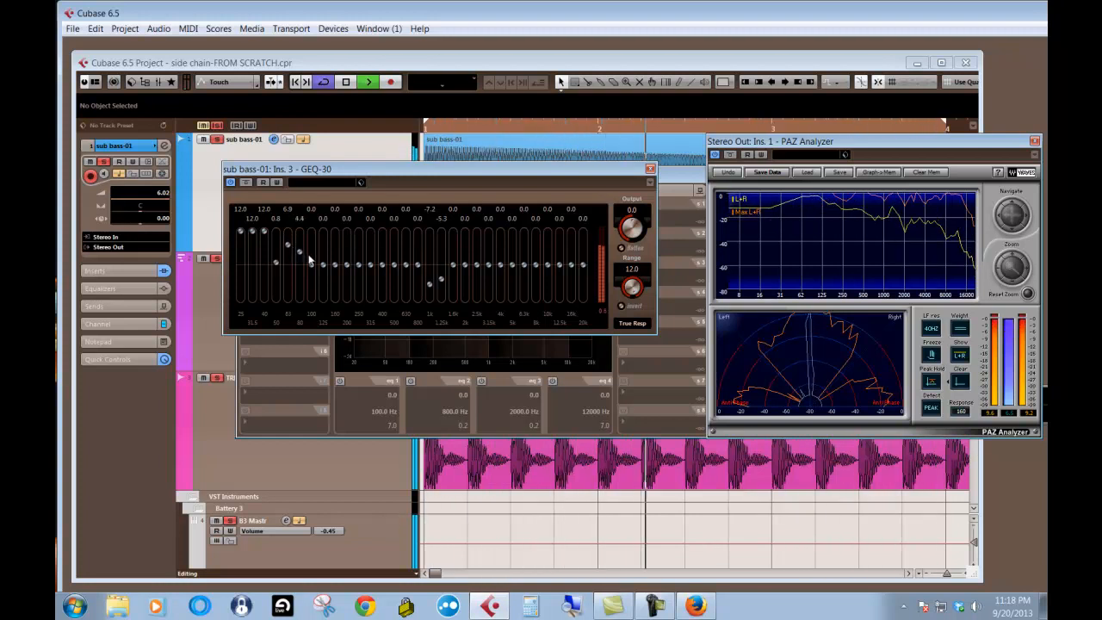
mouse_move(301, 252)
left_mouse_down()
mouse_move(279, 273)
mouse_move(282, 240)
mouse_move(290, 271)
mouse_move(285, 251)
left_mouse_up()
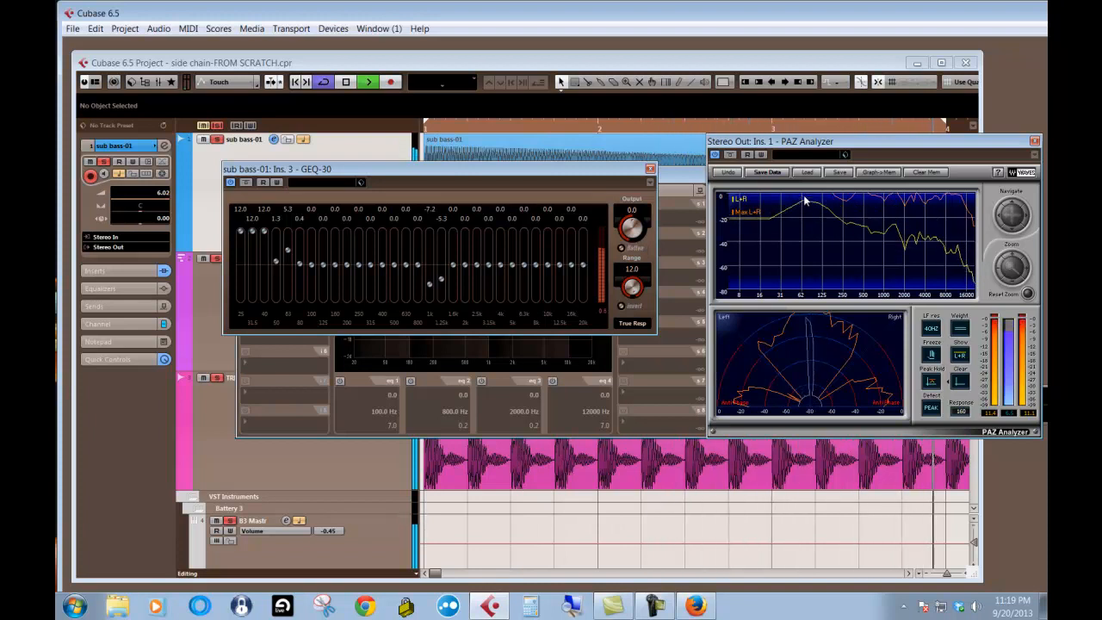
left_click_drag(288, 250, 290, 253)
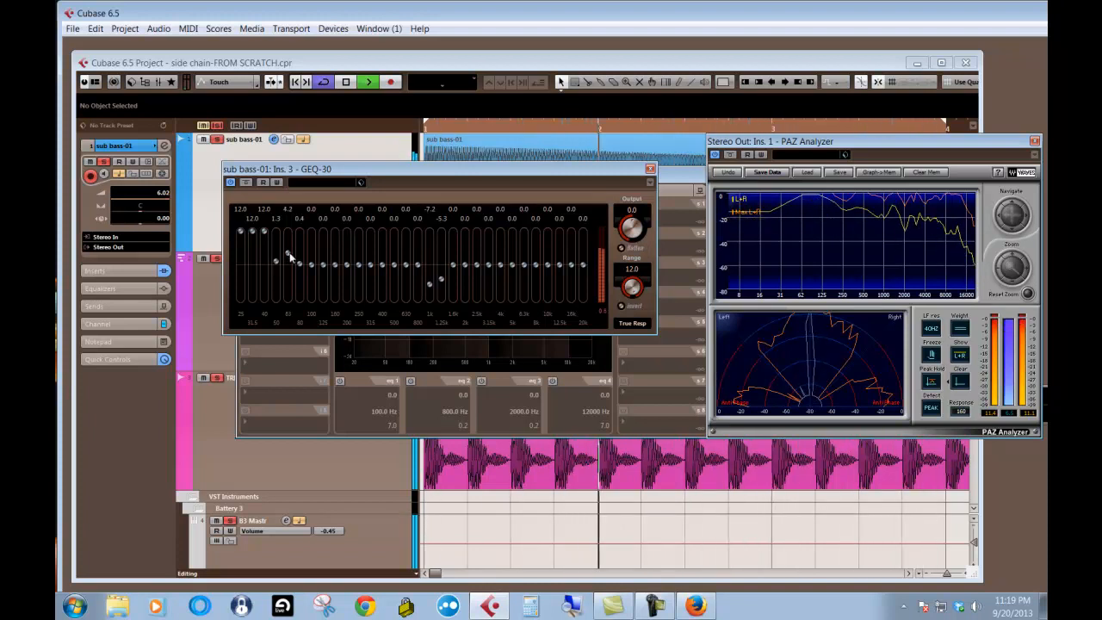
- Switch the sub bass GEQ-30 off and on again to compare the sound and spectrum with and without it
left_click(230, 183)
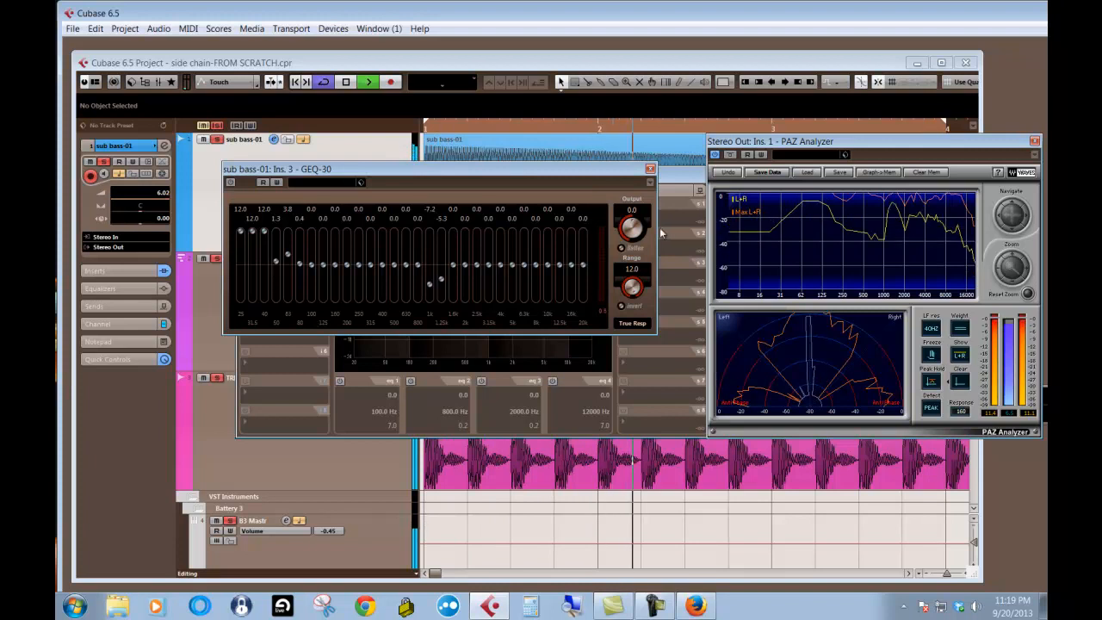
left_click(230, 183)
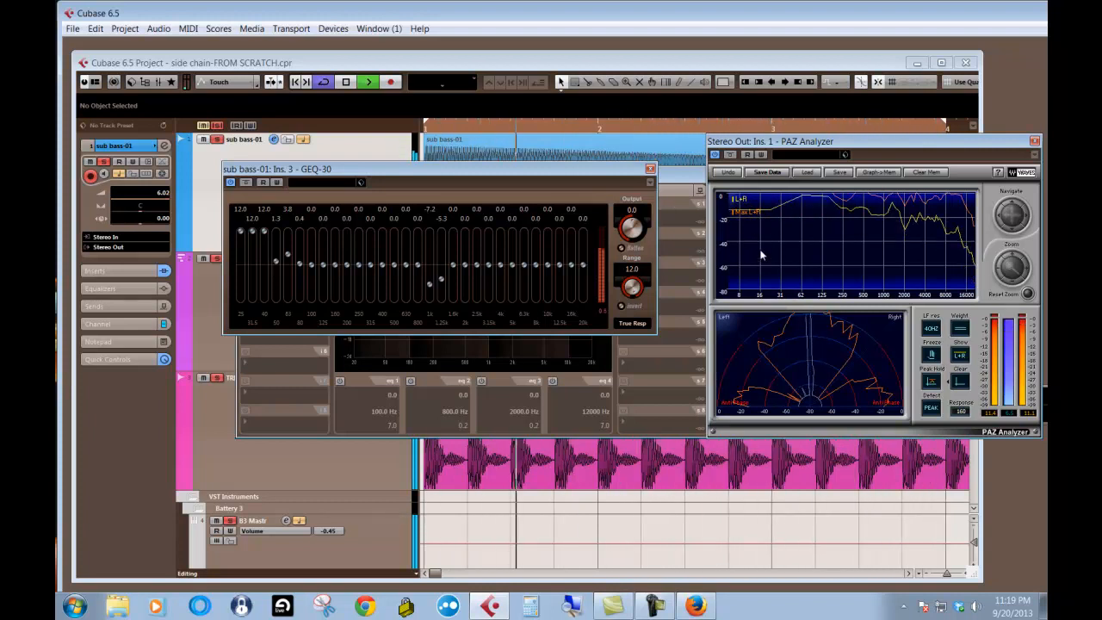
- Open the B3 Mastr channel settings and its GEQ-30 to compare the kick's curve with the sub bass equalizer
left_click(348, 473)
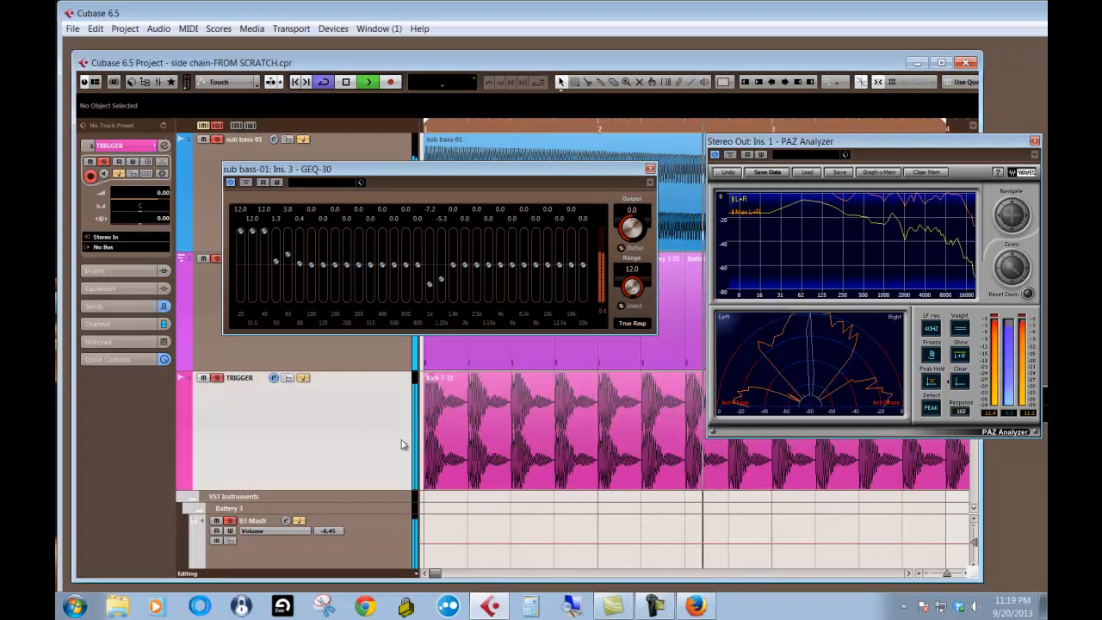
left_click(242, 353)
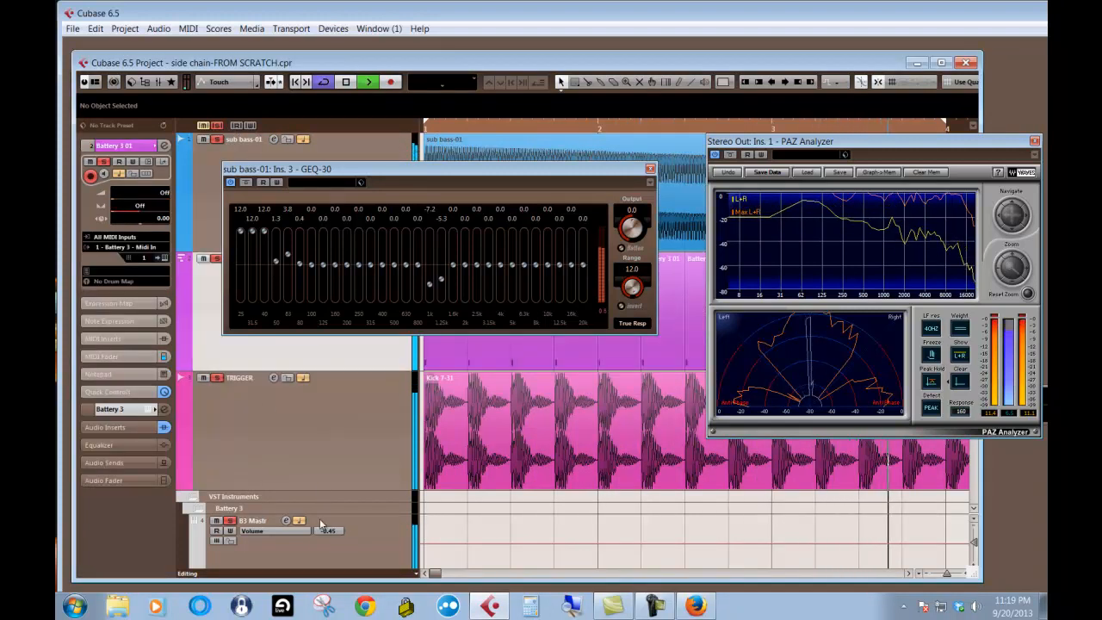
left_click(284, 521)
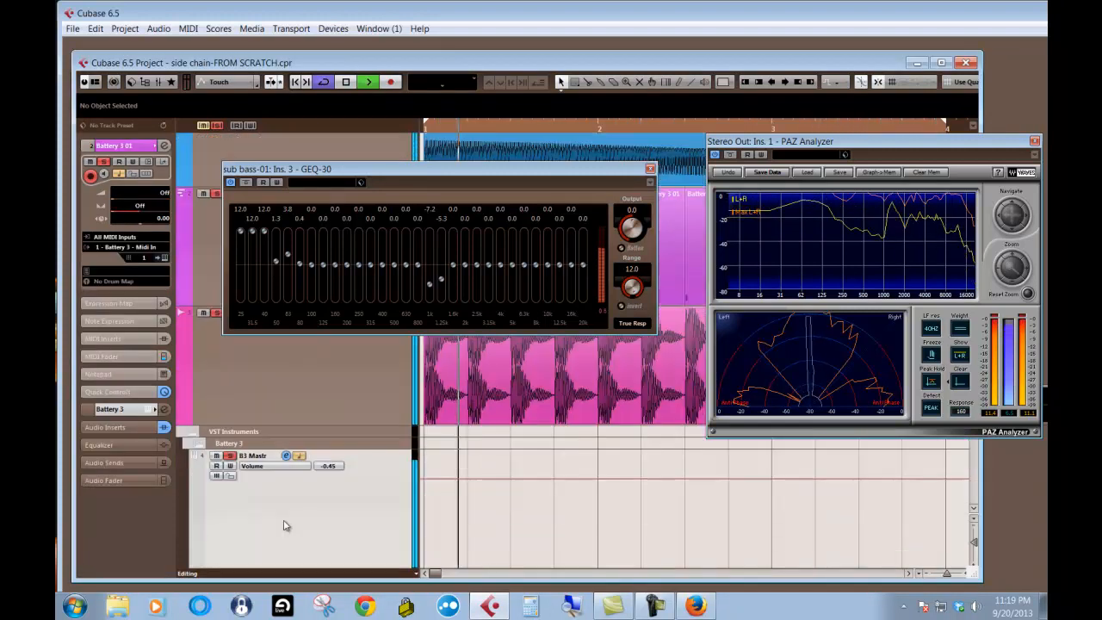
left_click(287, 457)
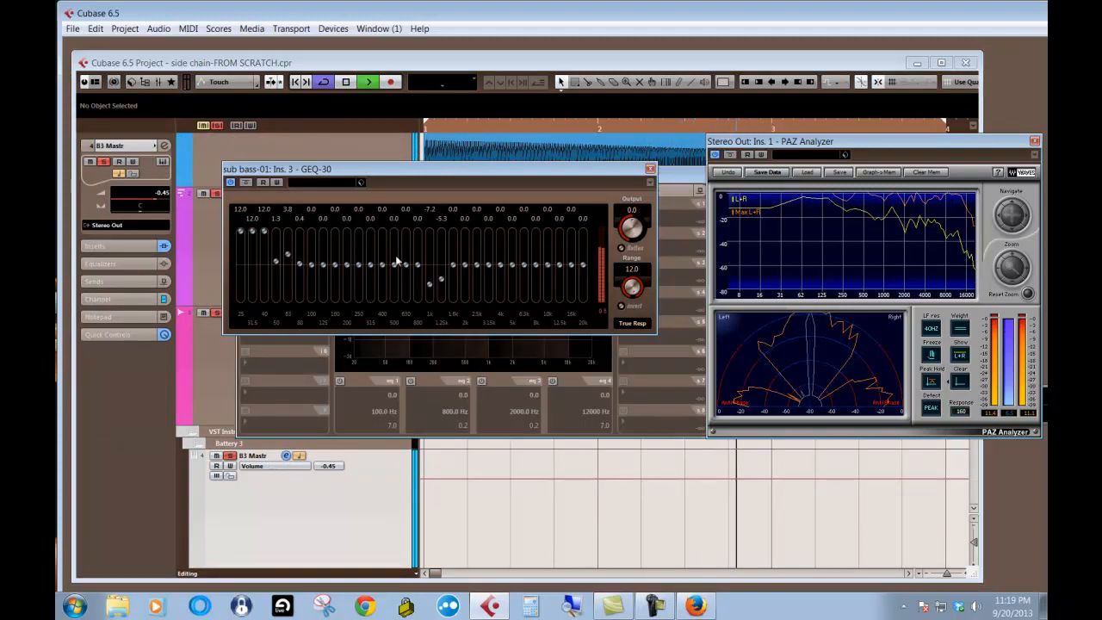
left_click_drag(362, 169, 714, 306)
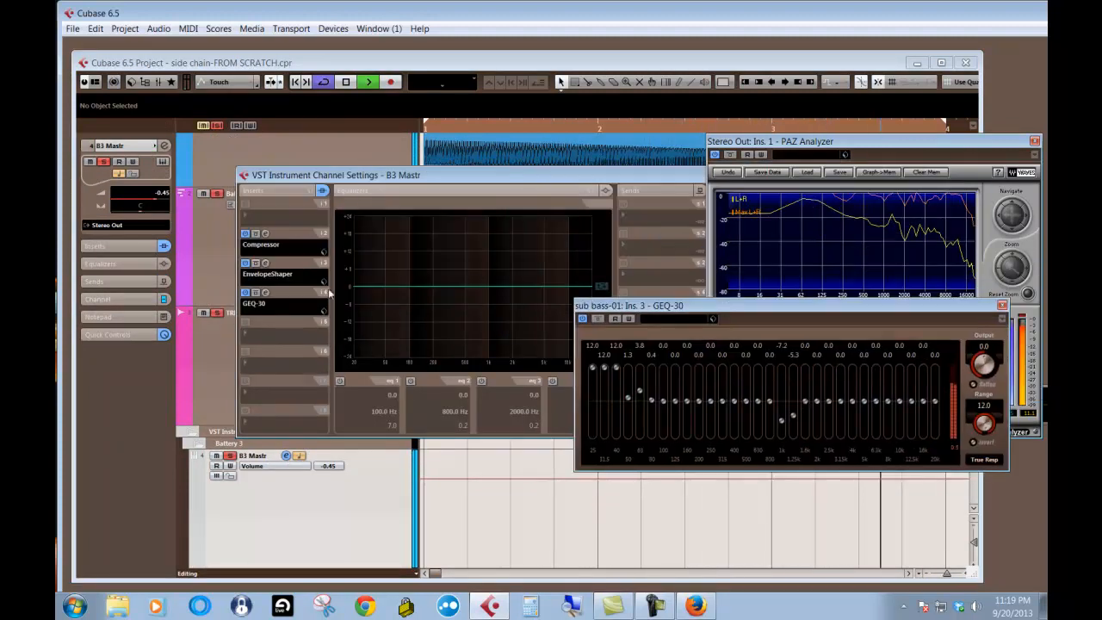
left_click(265, 293)
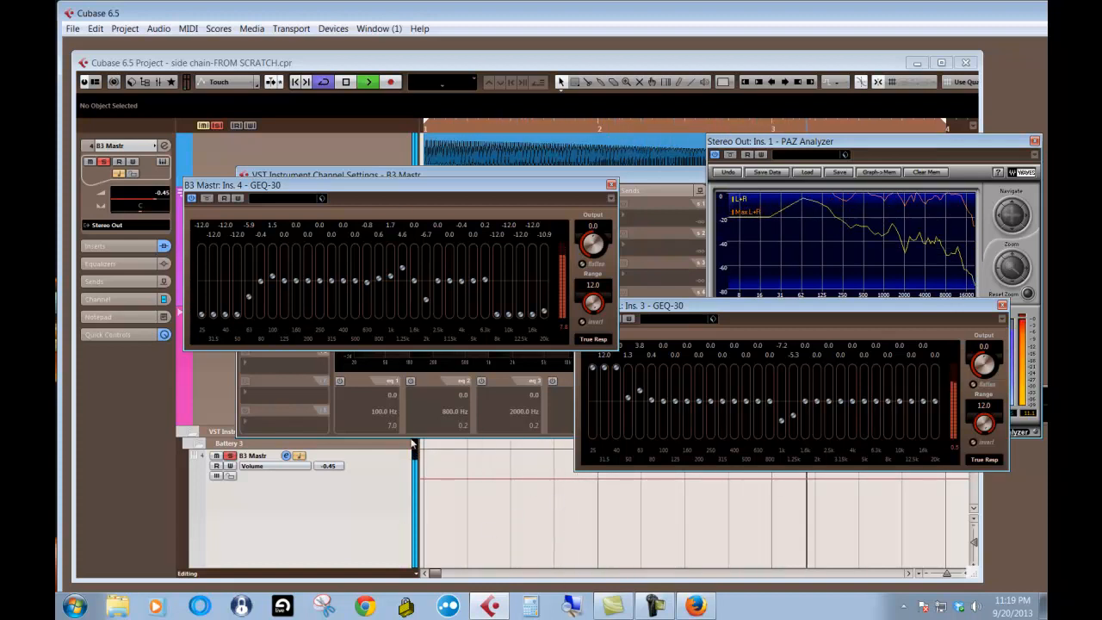
- Select the sub bass-01 track, close both GEQ-30 windows, and bring all project tracks back into view
left_click(377, 154)
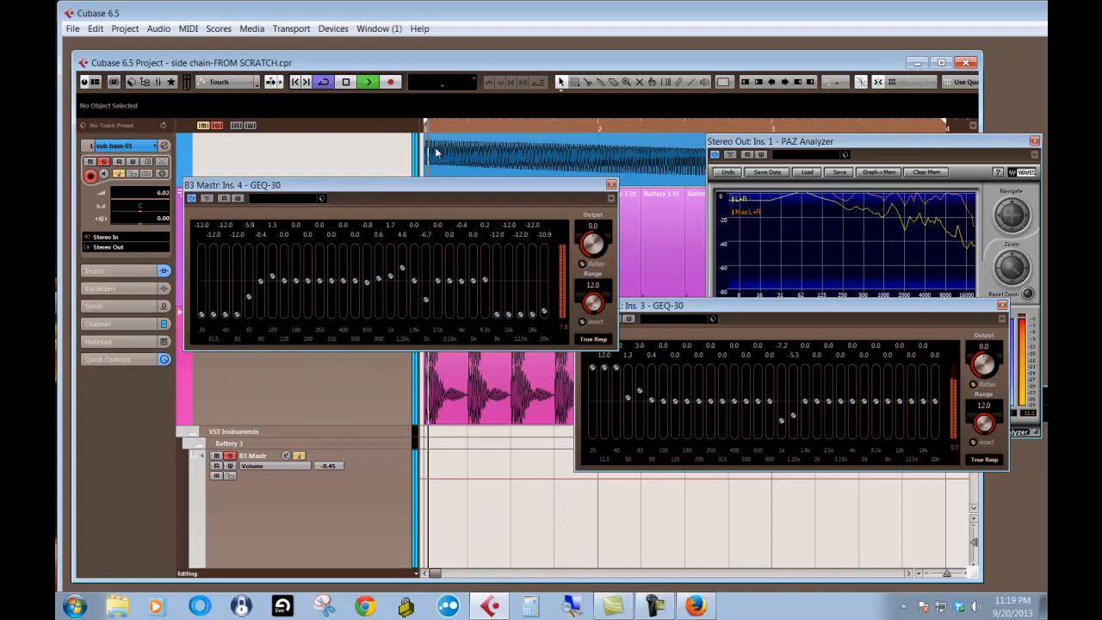
left_click(612, 185)
left_click(1002, 305)
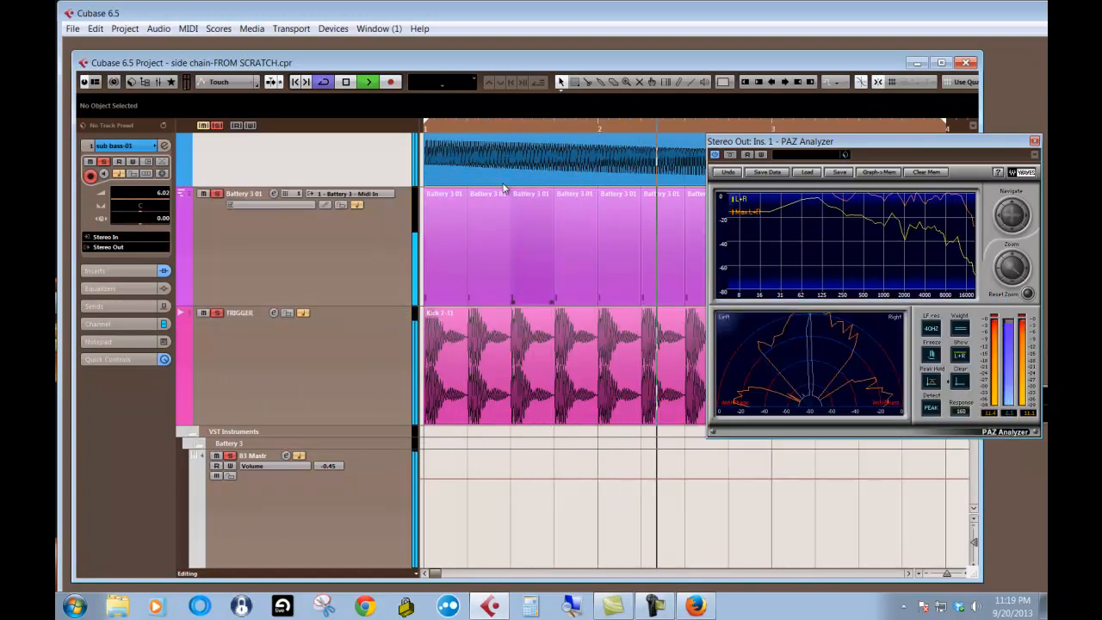
scroll(516, 315, "up", 2)
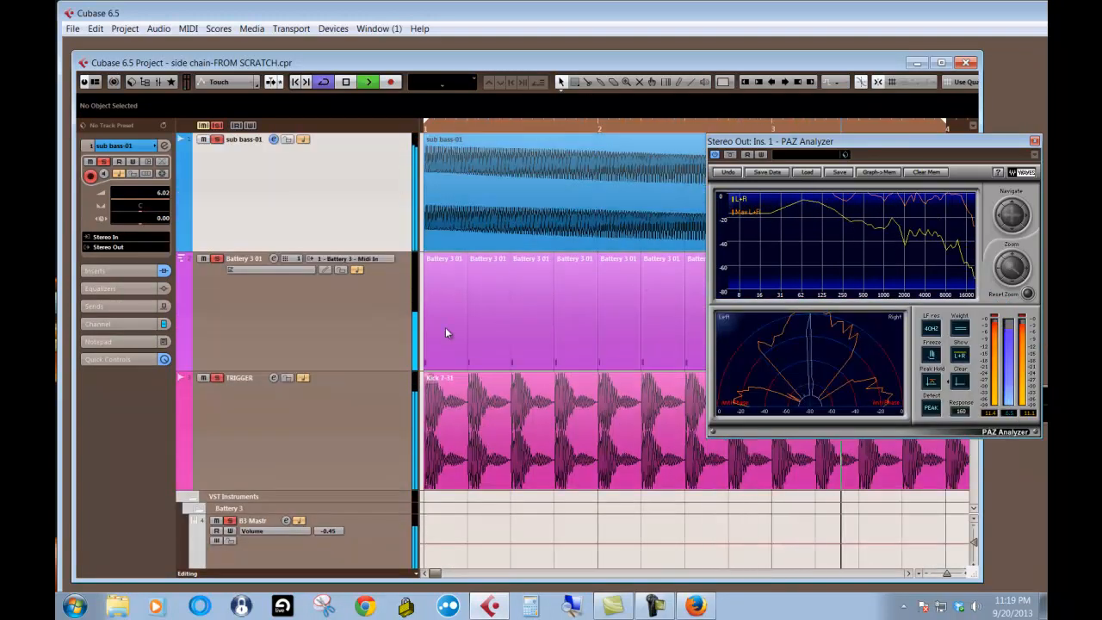
scroll(589, 440, "down", 6)
scroll(591, 454, "up", 3)
scroll(593, 457, "up", 4)
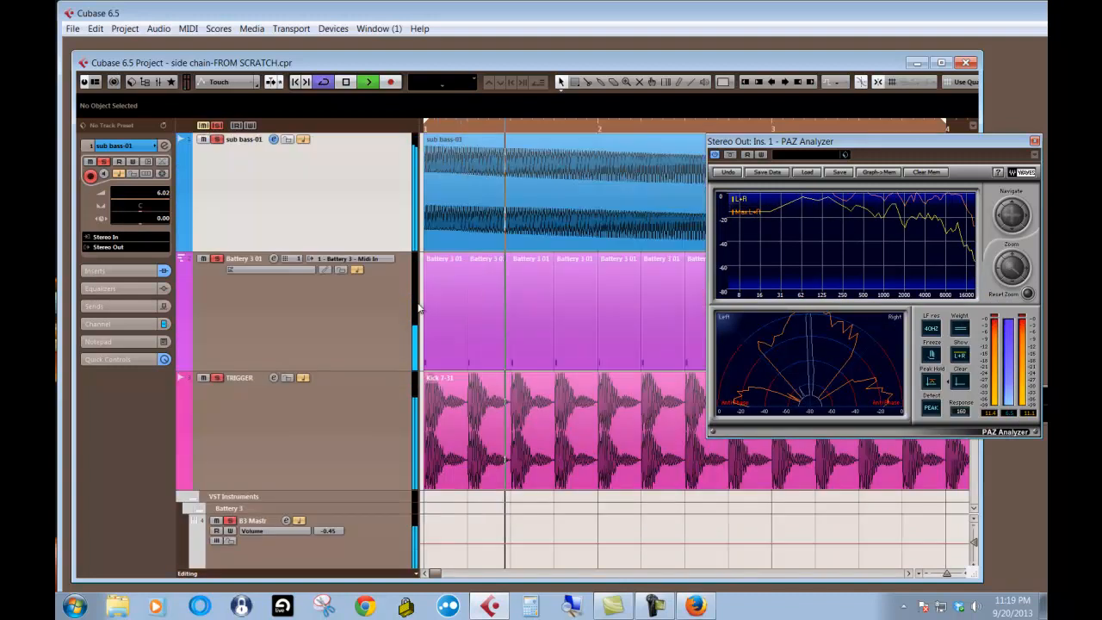
- Open the MediaBay and audition VDE 128BPM Control Drums 4, 6, 7 and 1 to choose a loop for the mix
scroll(537, 508, "down", 6)
scroll(537, 509, "up", 6)
left_click(619, 360)
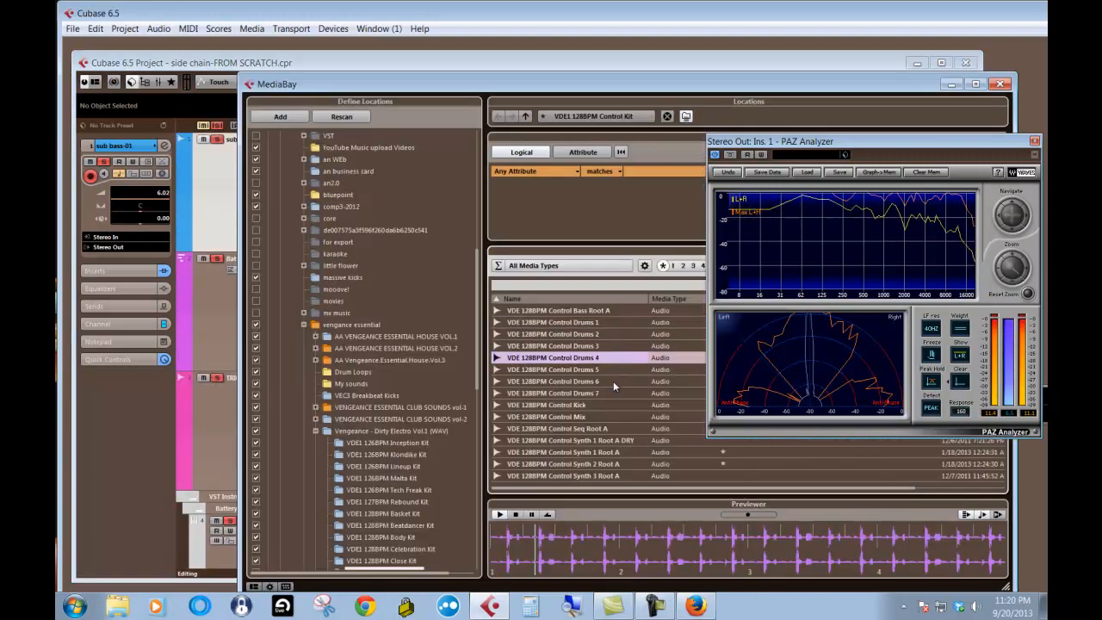
left_click(601, 383)
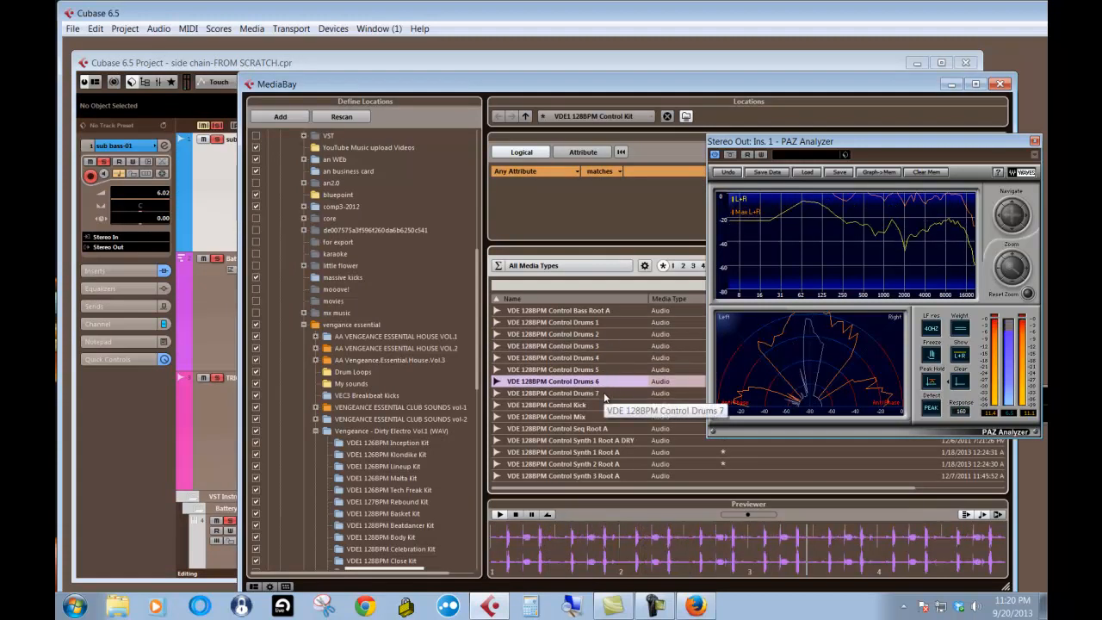
left_click(603, 395)
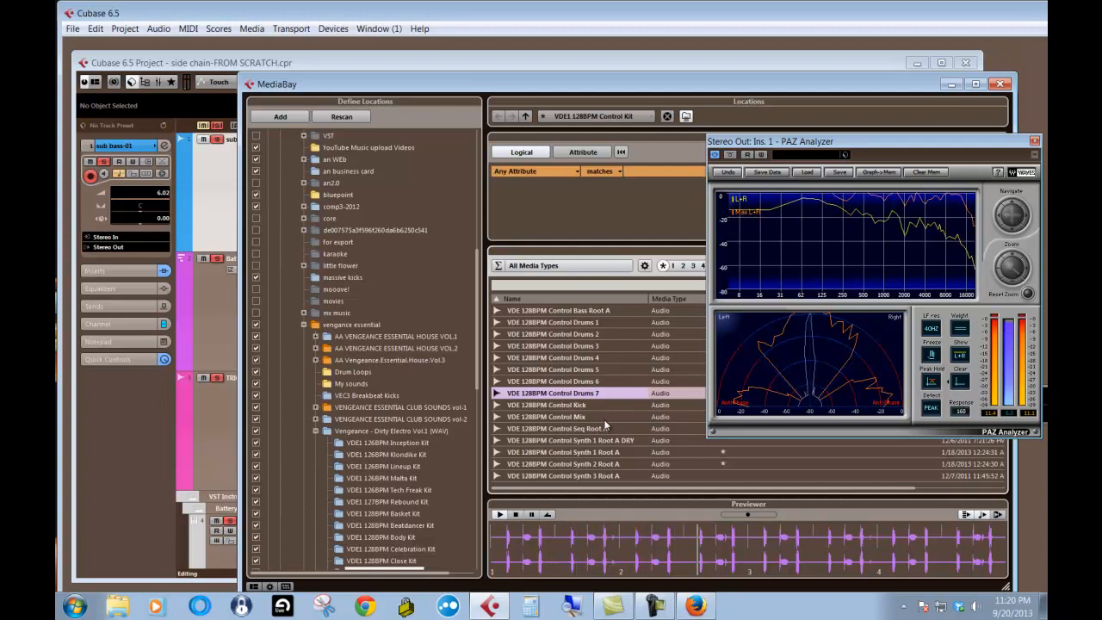
left_click(609, 323)
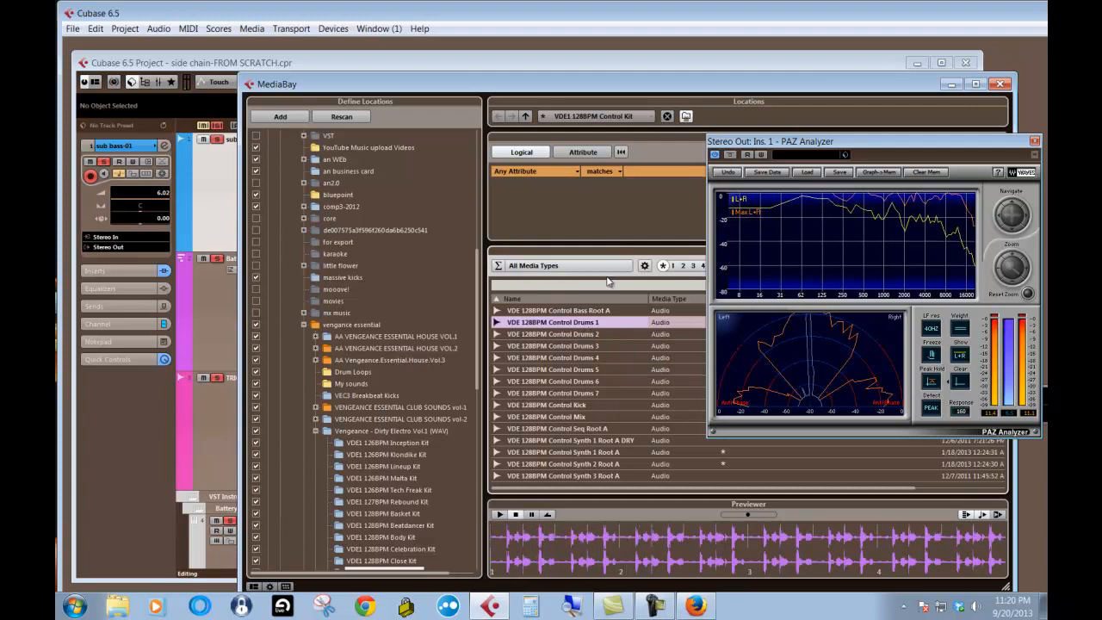
- Place the VDE 128BPM Control Drums 1 loop on its own track and clear the track solos to hear it with kick and bass
left_click(135, 460)
scroll(652, 435, "down", 4)
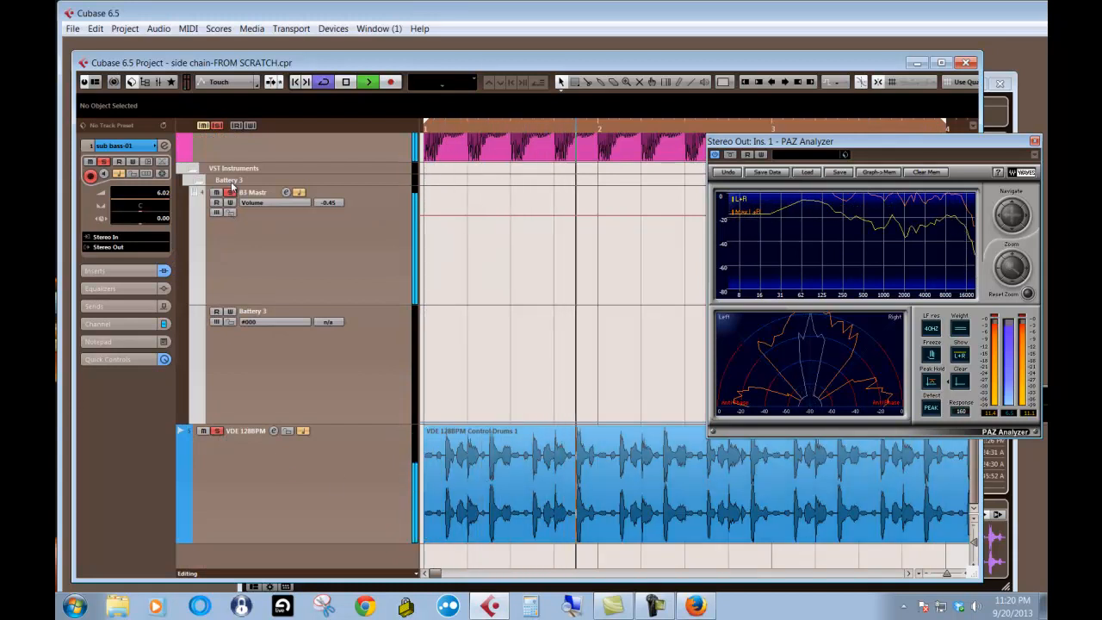
scroll(492, 397, "up", 4)
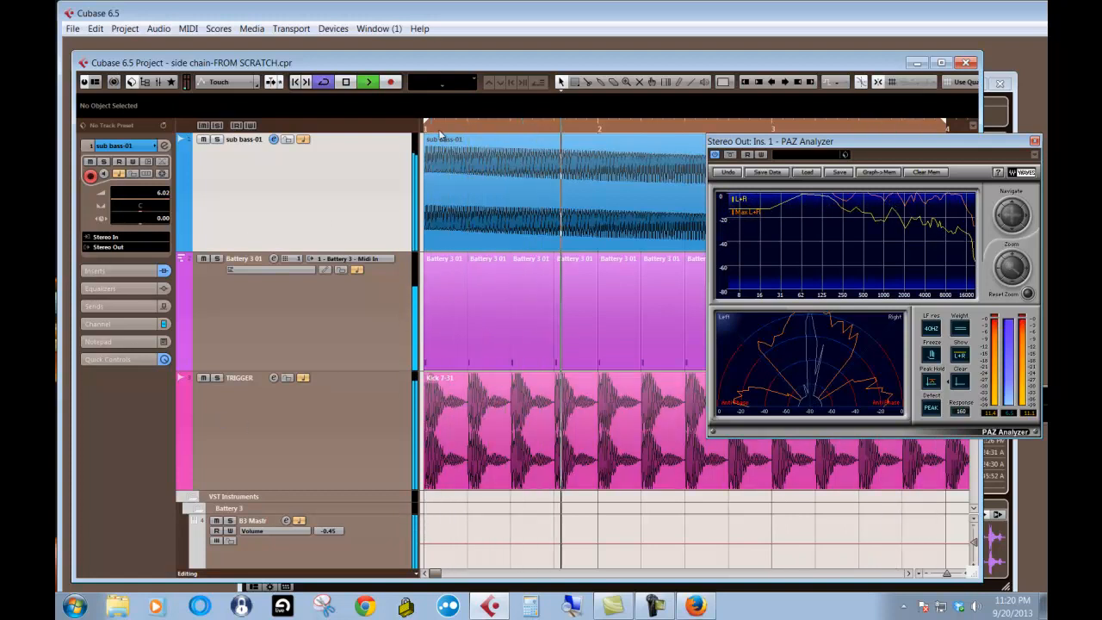
left_click_drag(831, 142, 551, 144)
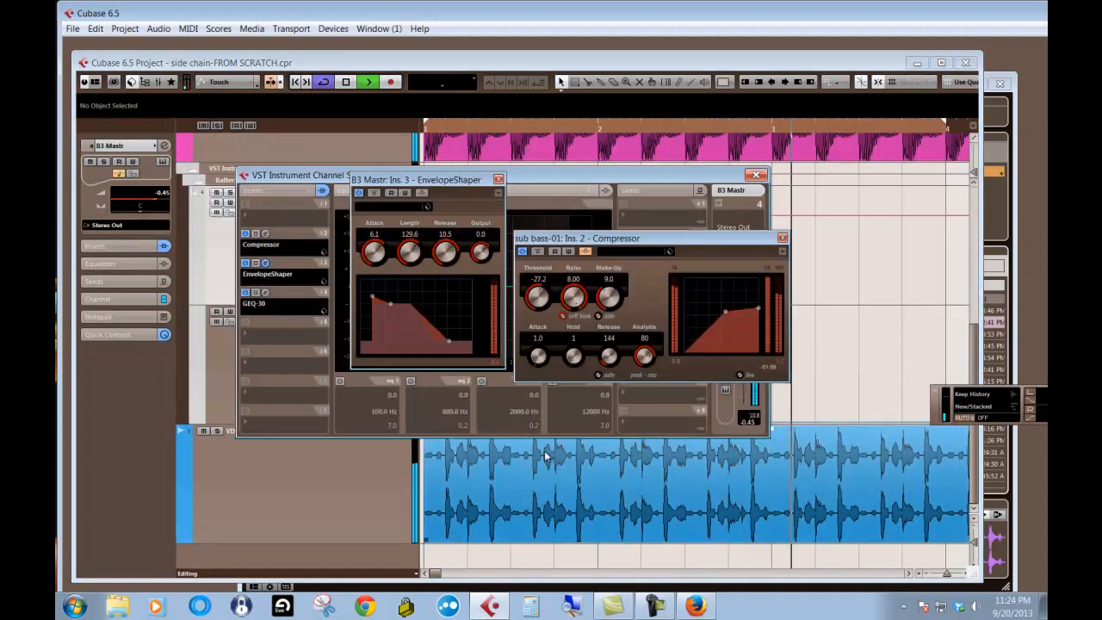
- Open the Stereo Out channel settings from Mixer 3, show its PAZ Analyzer, and bring the transport panel fully into view
left_click_drag(529, 176, 448, 259)
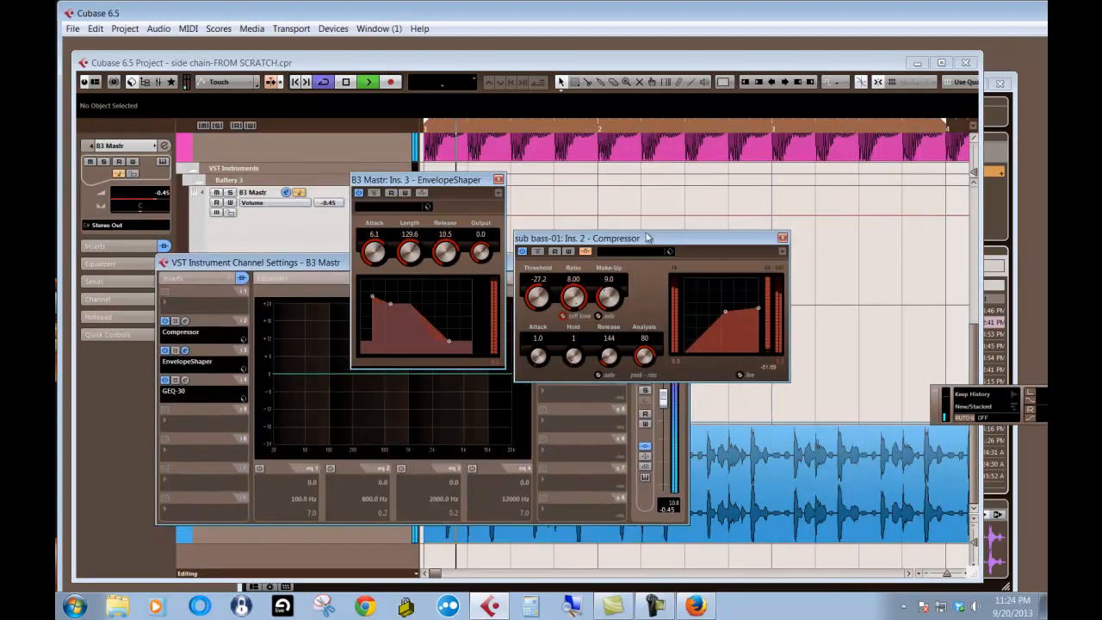
left_click(331, 28)
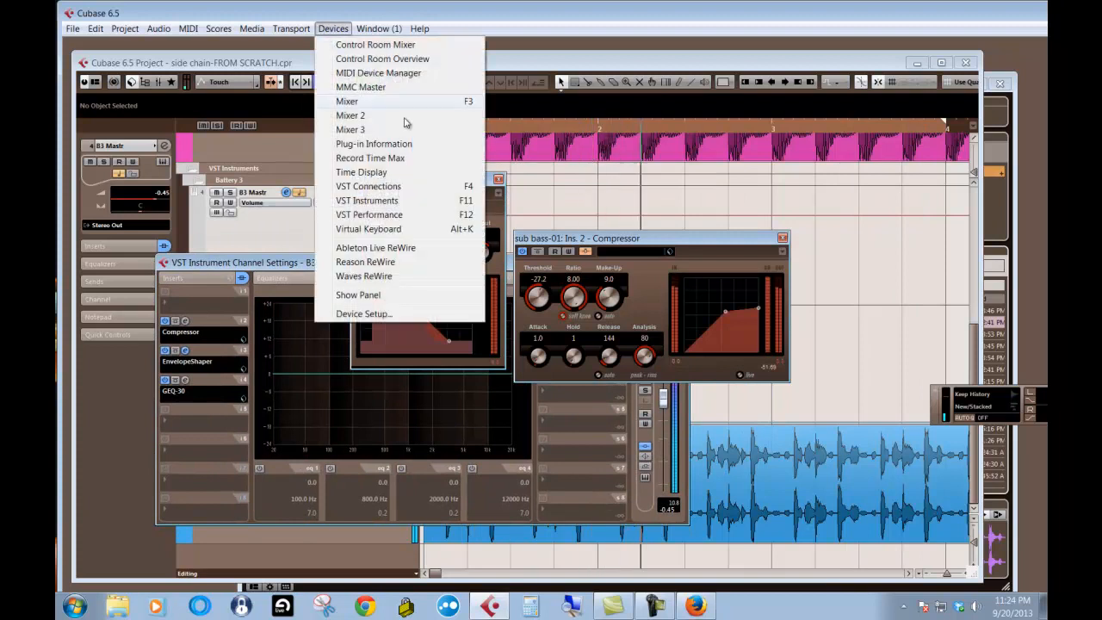
left_click(349, 129)
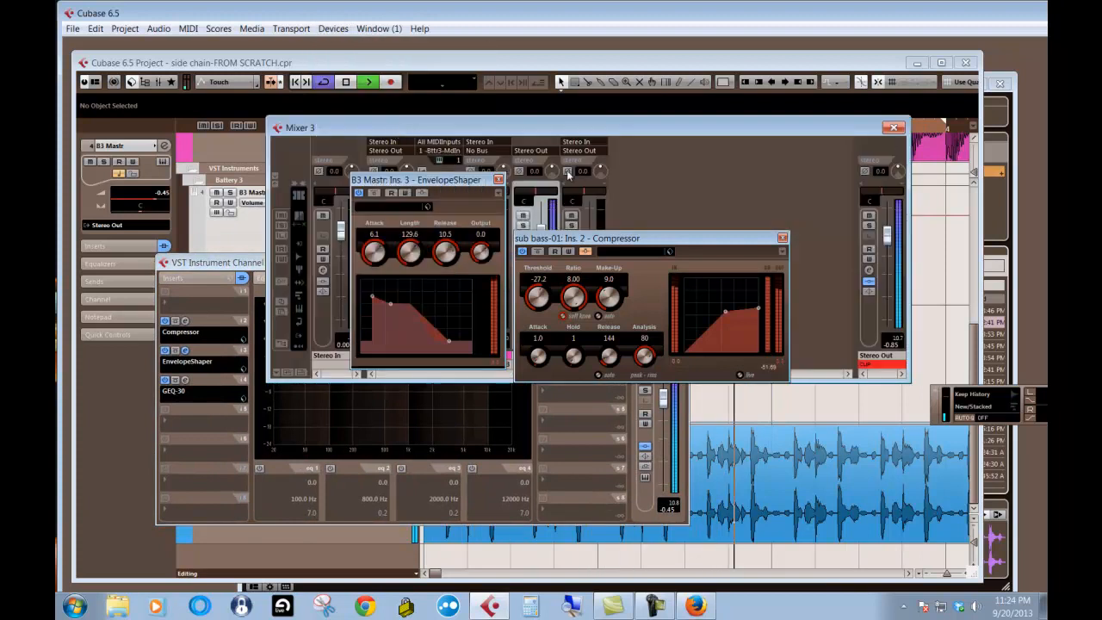
left_click(871, 272)
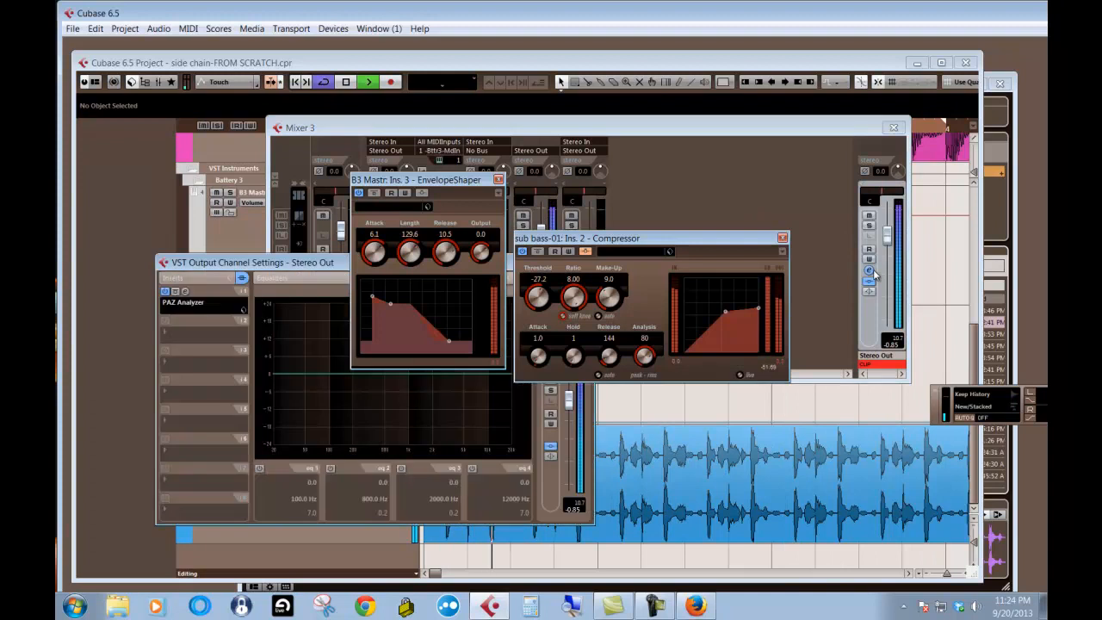
left_click(190, 301)
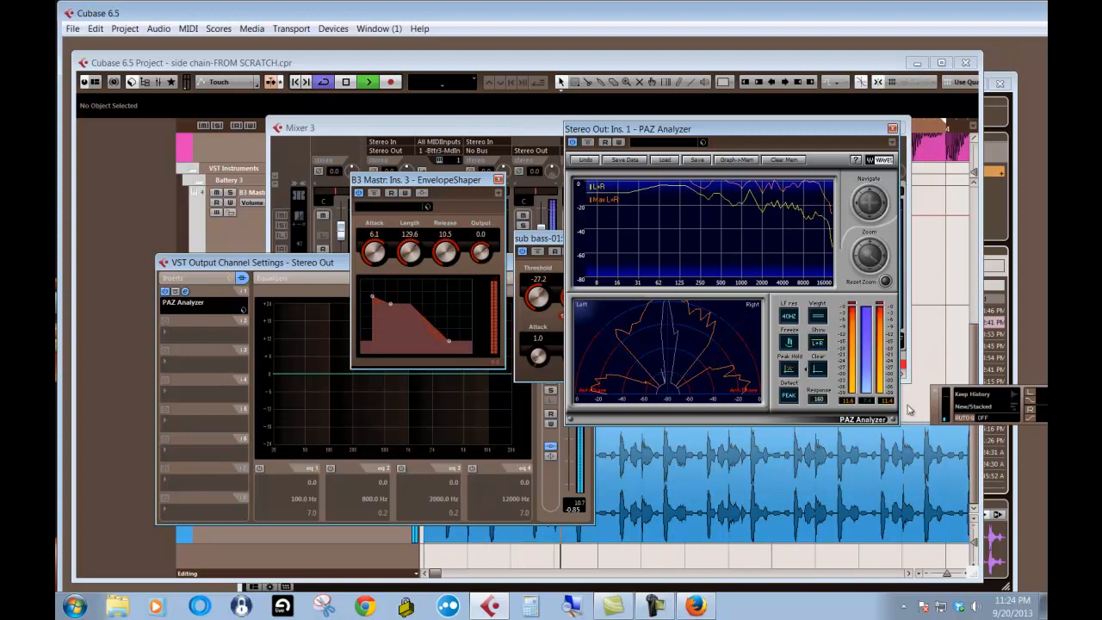
left_click_drag(941, 397, 258, 351)
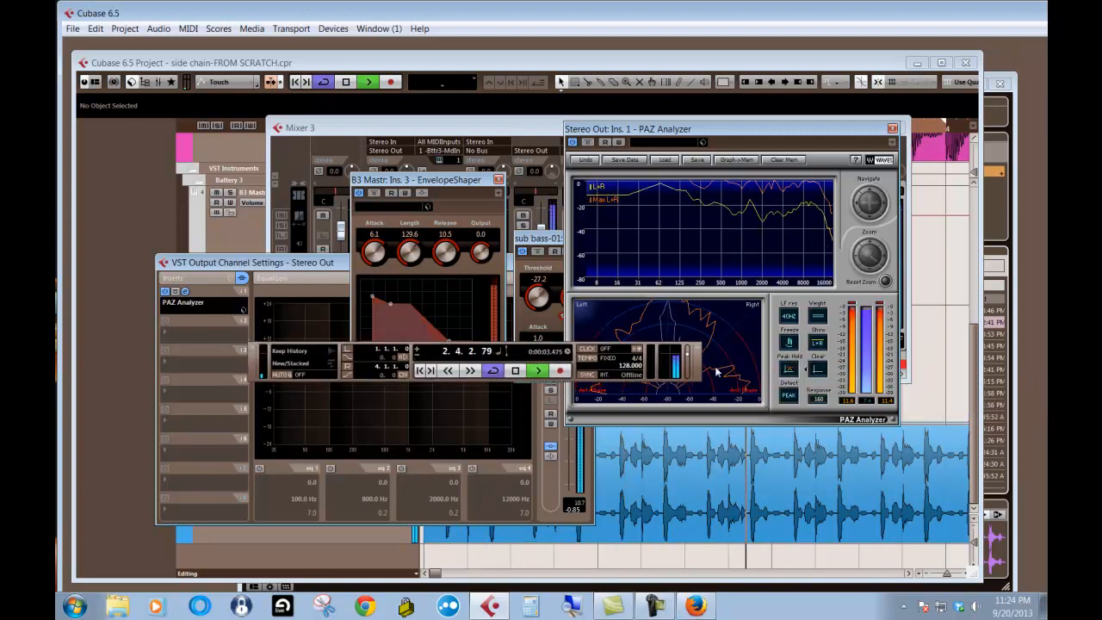